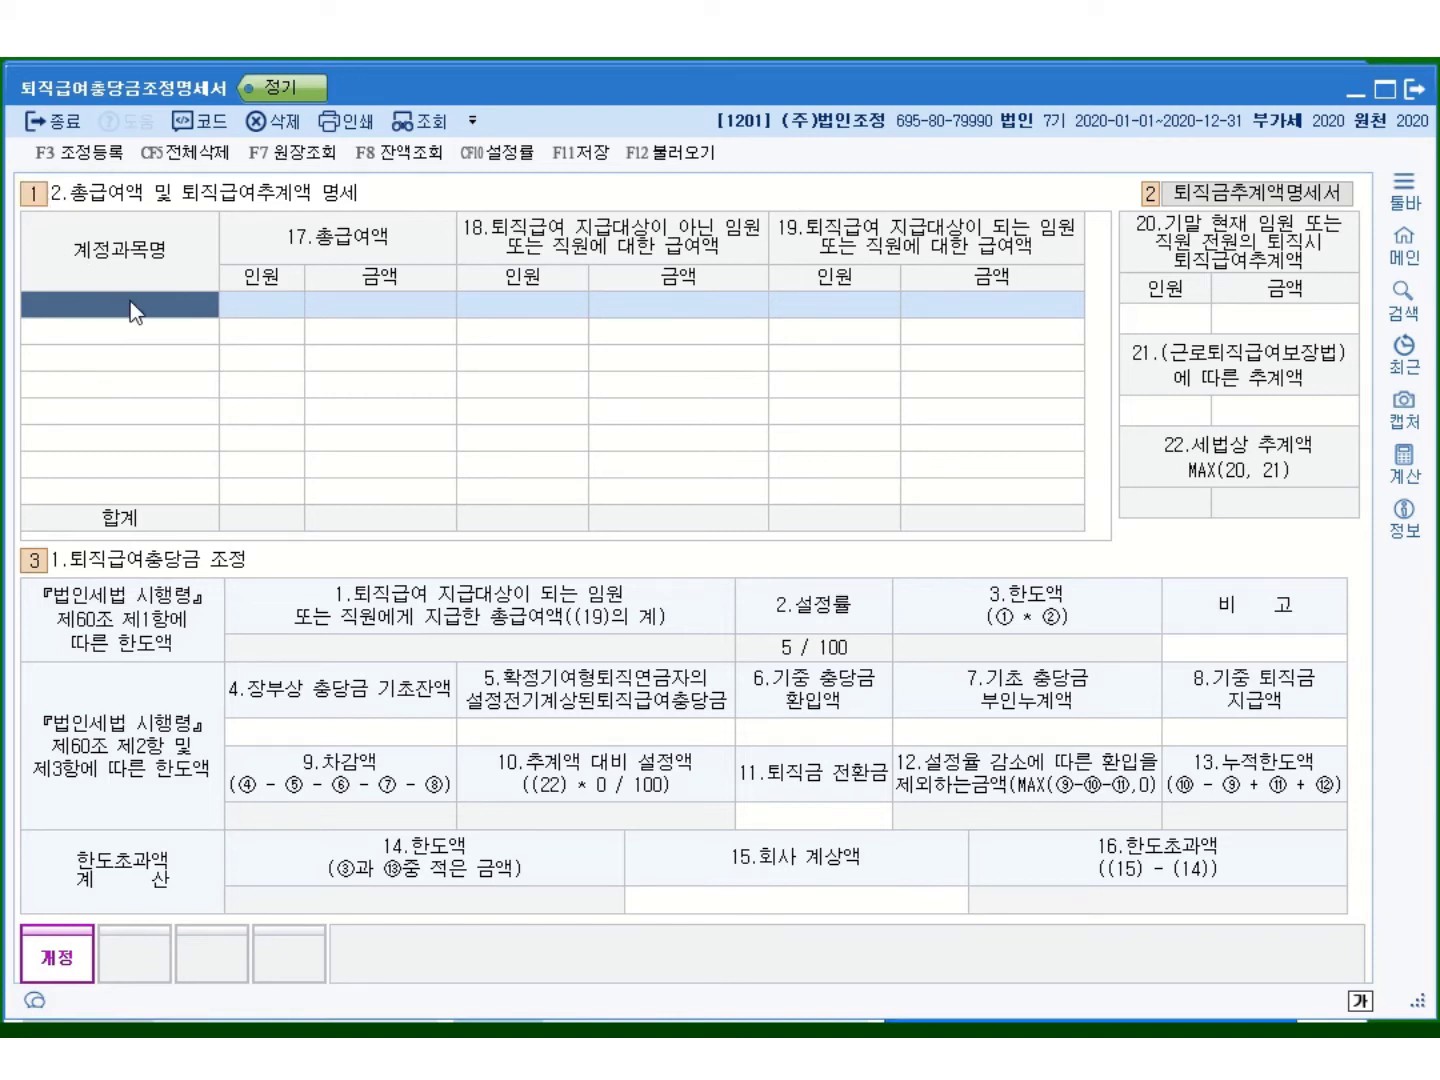
Look up 임금 in the account code help and add account 0504.임금(제) to the first row of the pay table.
{"action": "key", "text": "F2"}
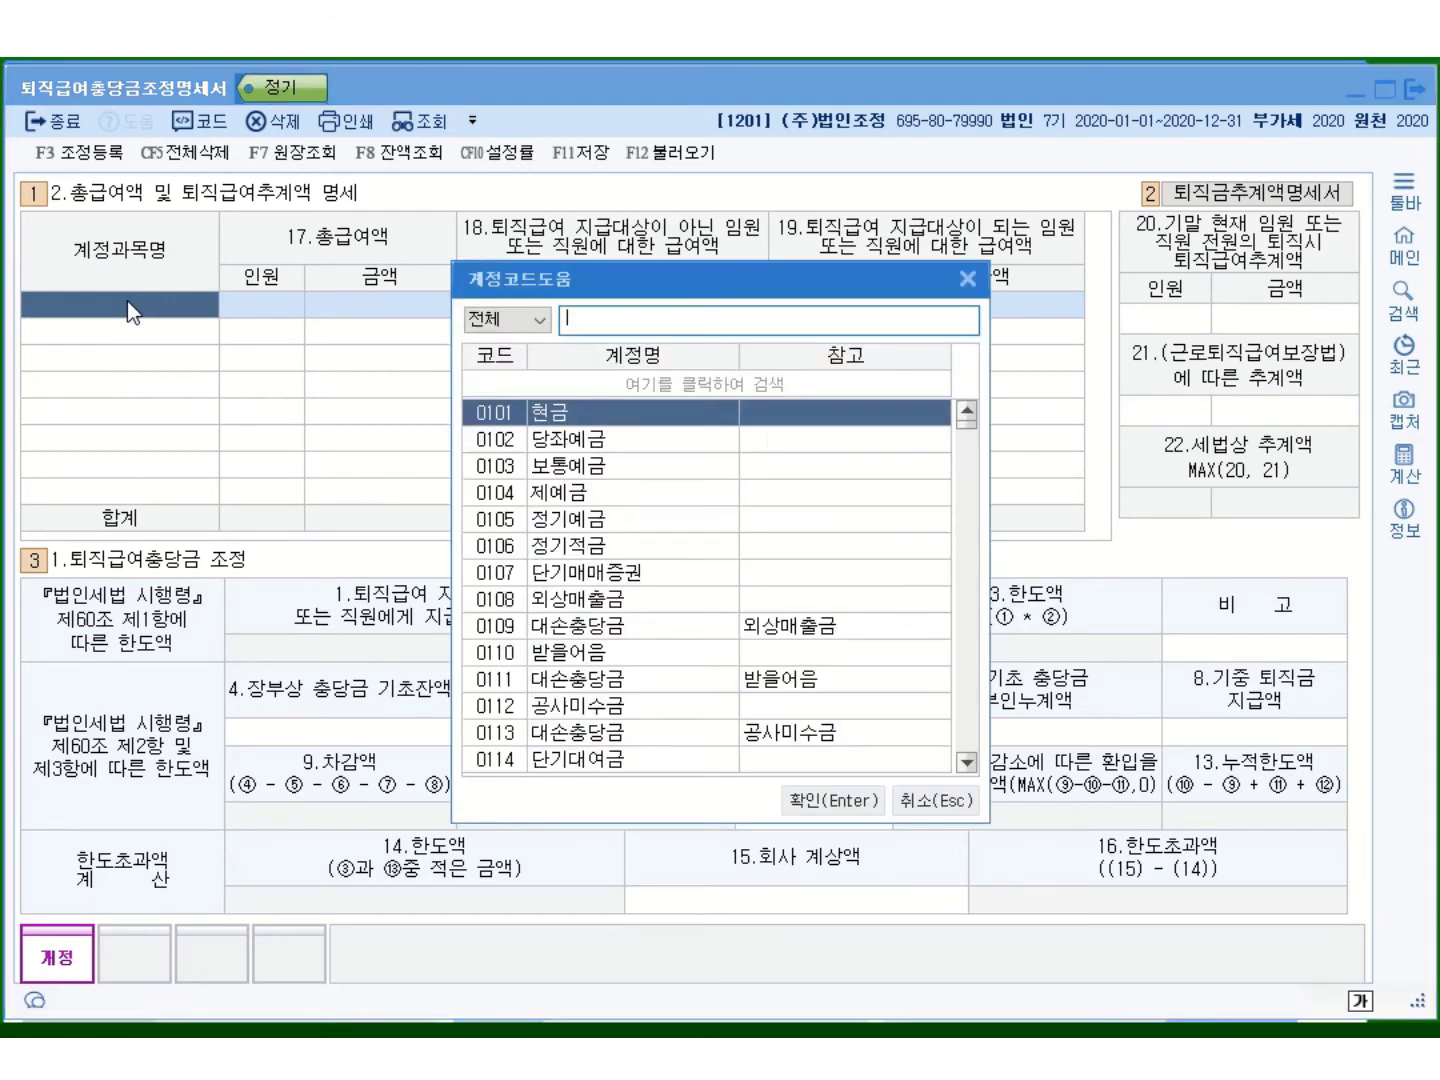
{"action": "type", "text": "이"}
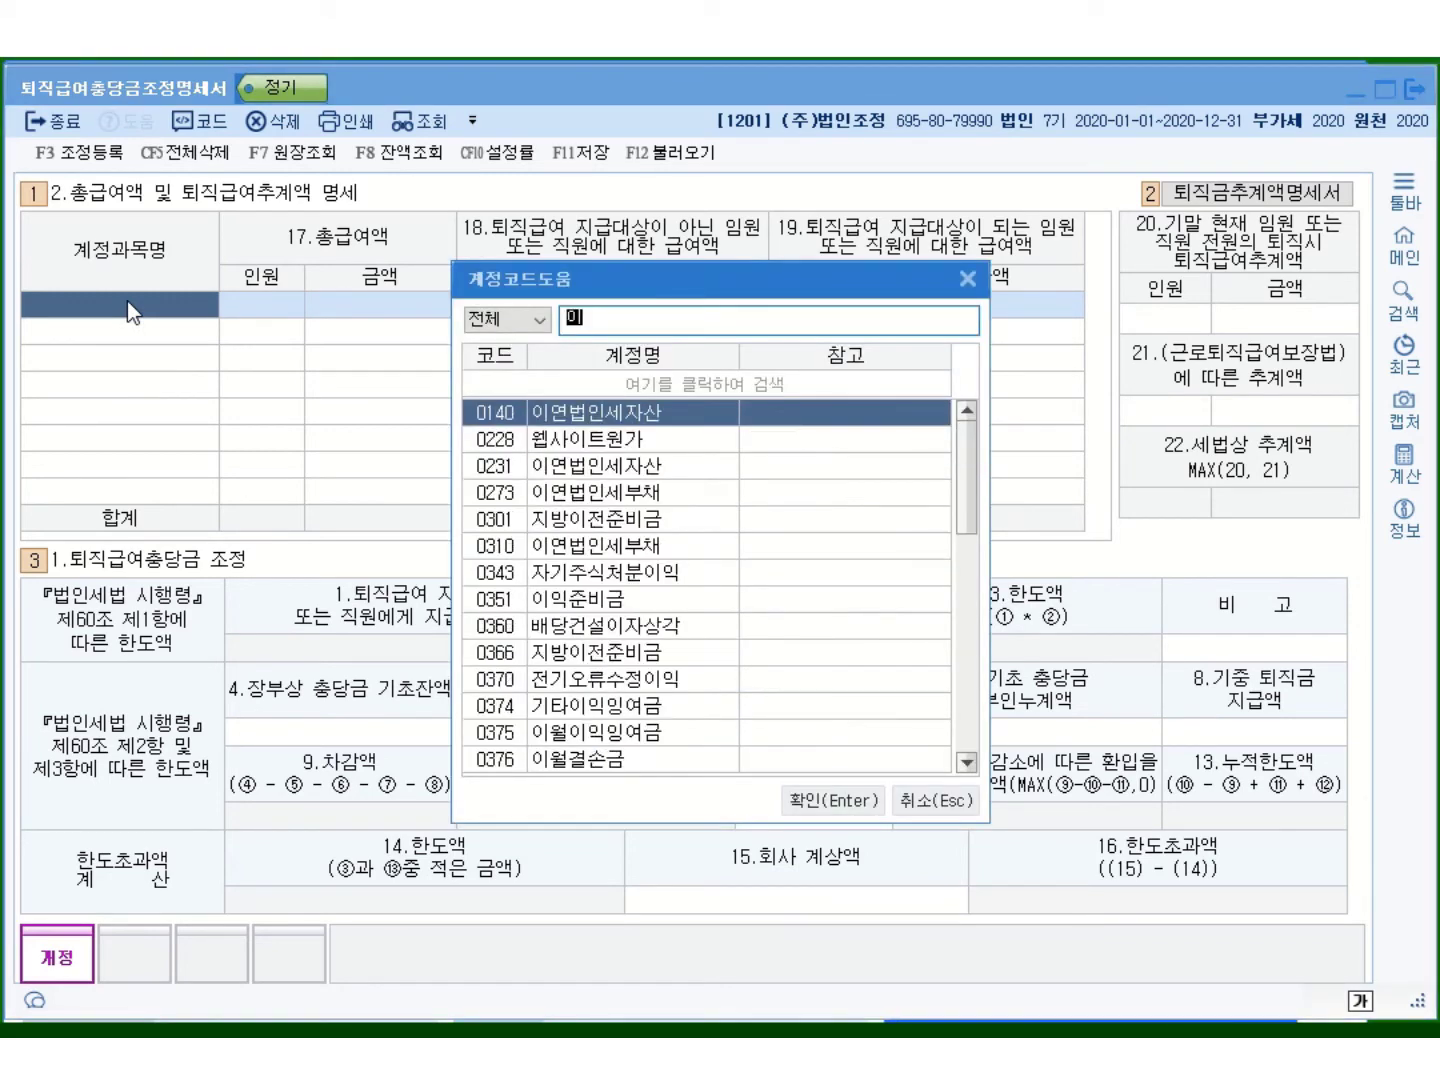
{"action": "type", "text": "ㅁ"}
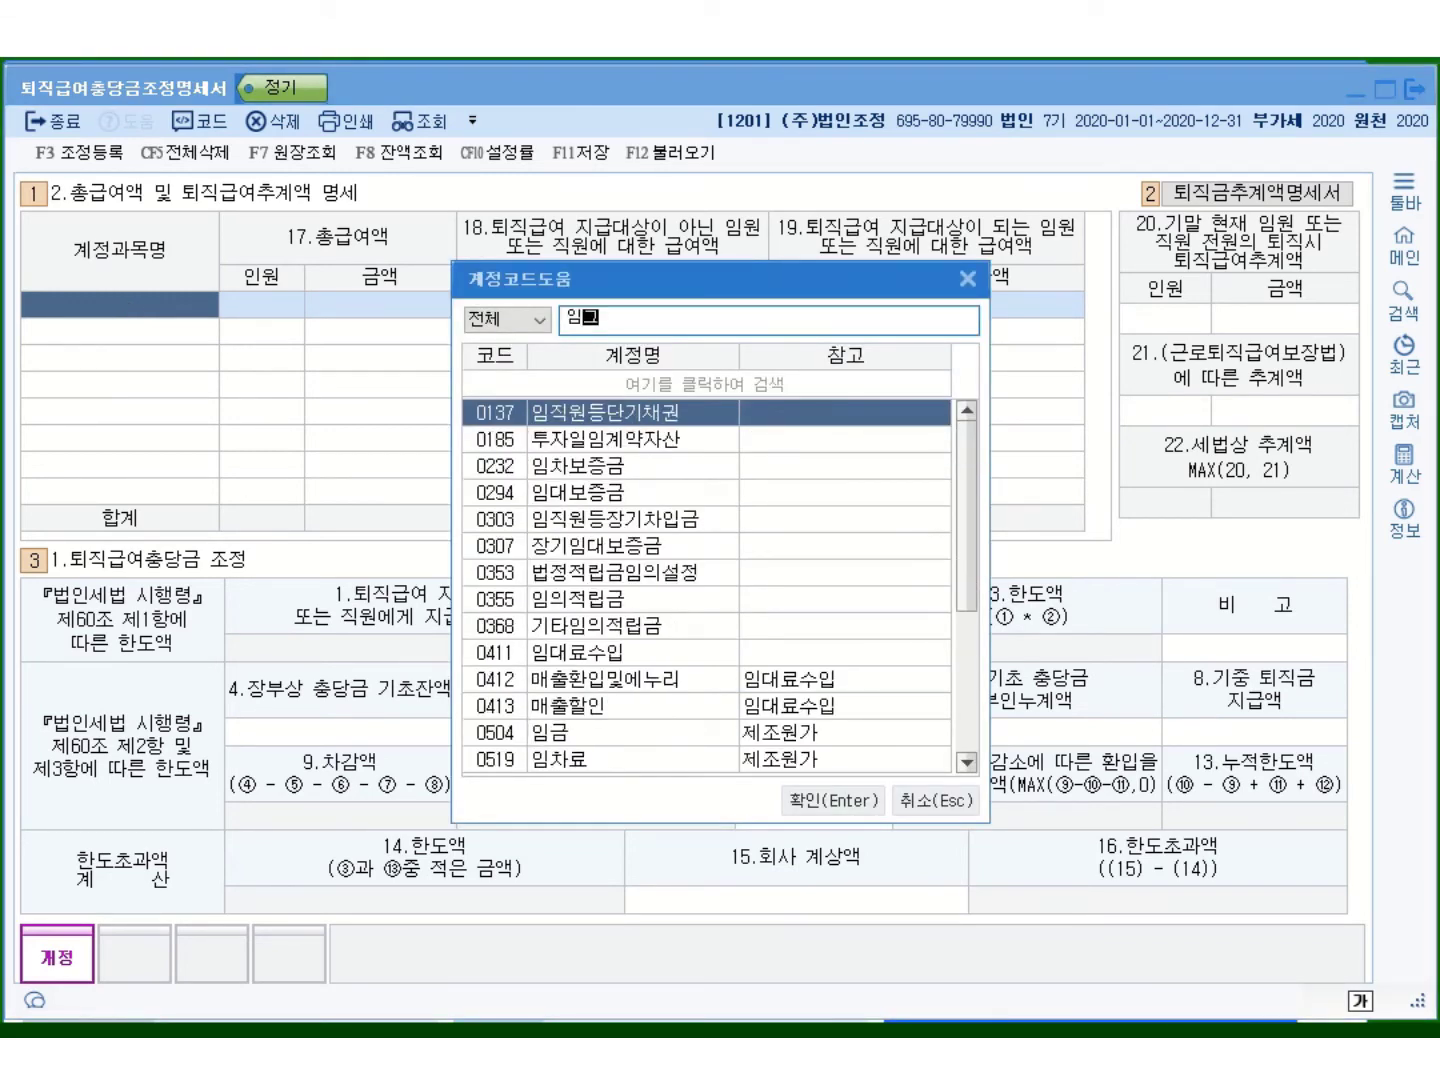
{"action": "type", "text": "금"}
{"action": "key", "text": "Return"}
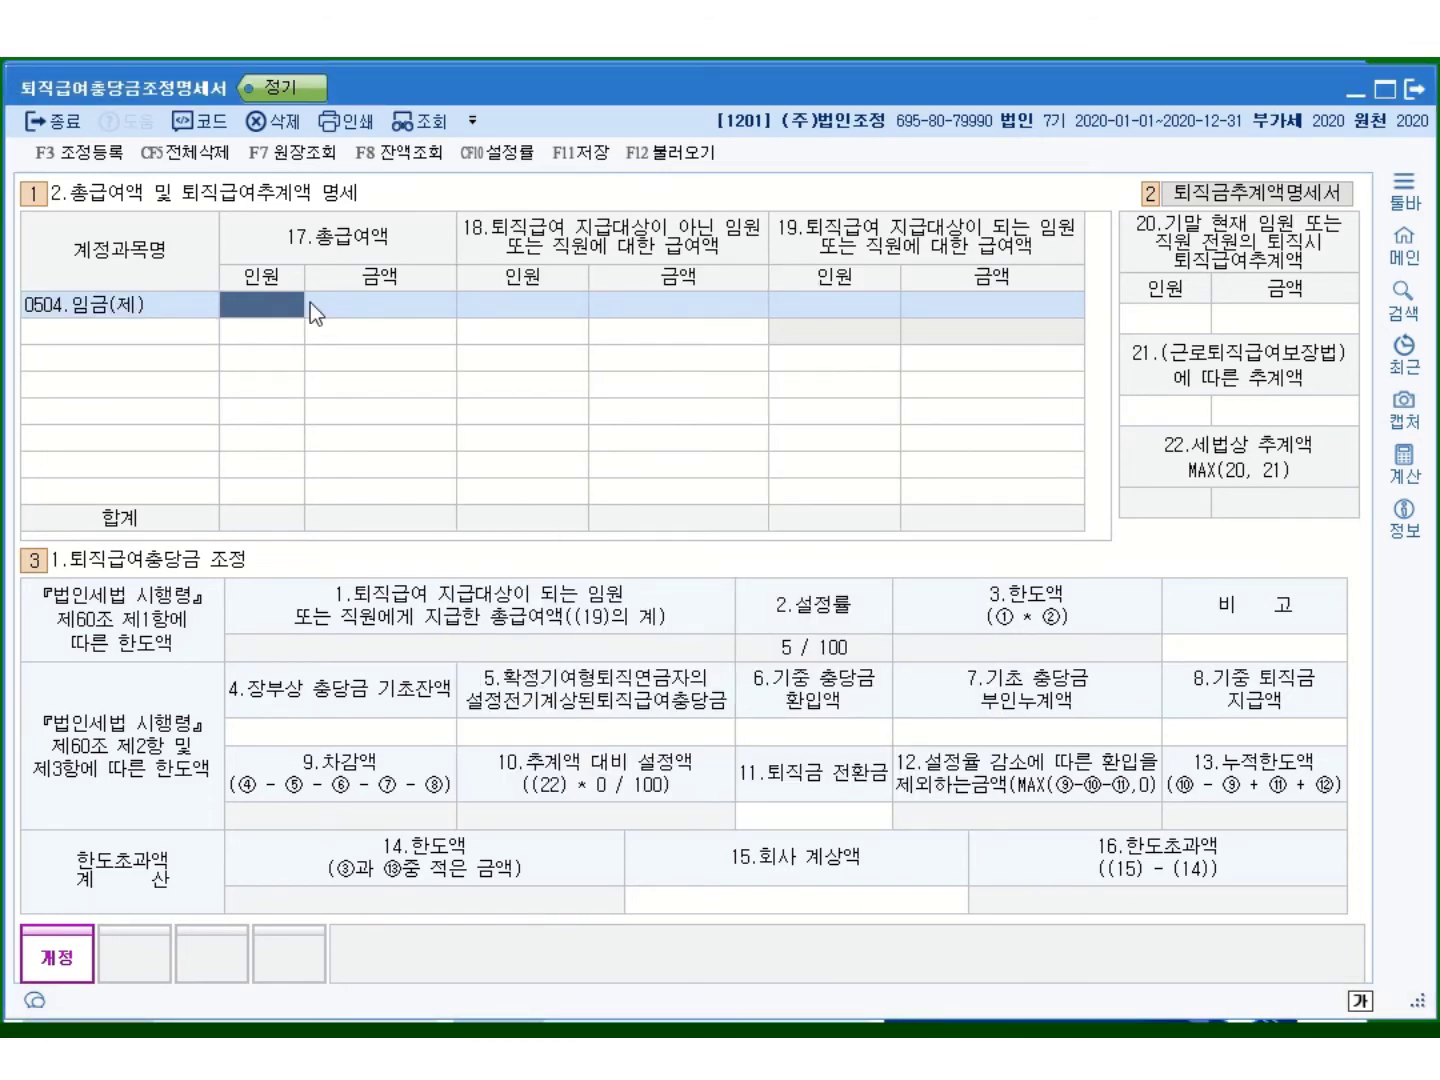
For 0504.임금(제), enter 총급여액 of 10 people and 120,000,000, and non-eligible pay (item 18) of 2 people and 14,200,000.
{"action": "type", "text": "10"}
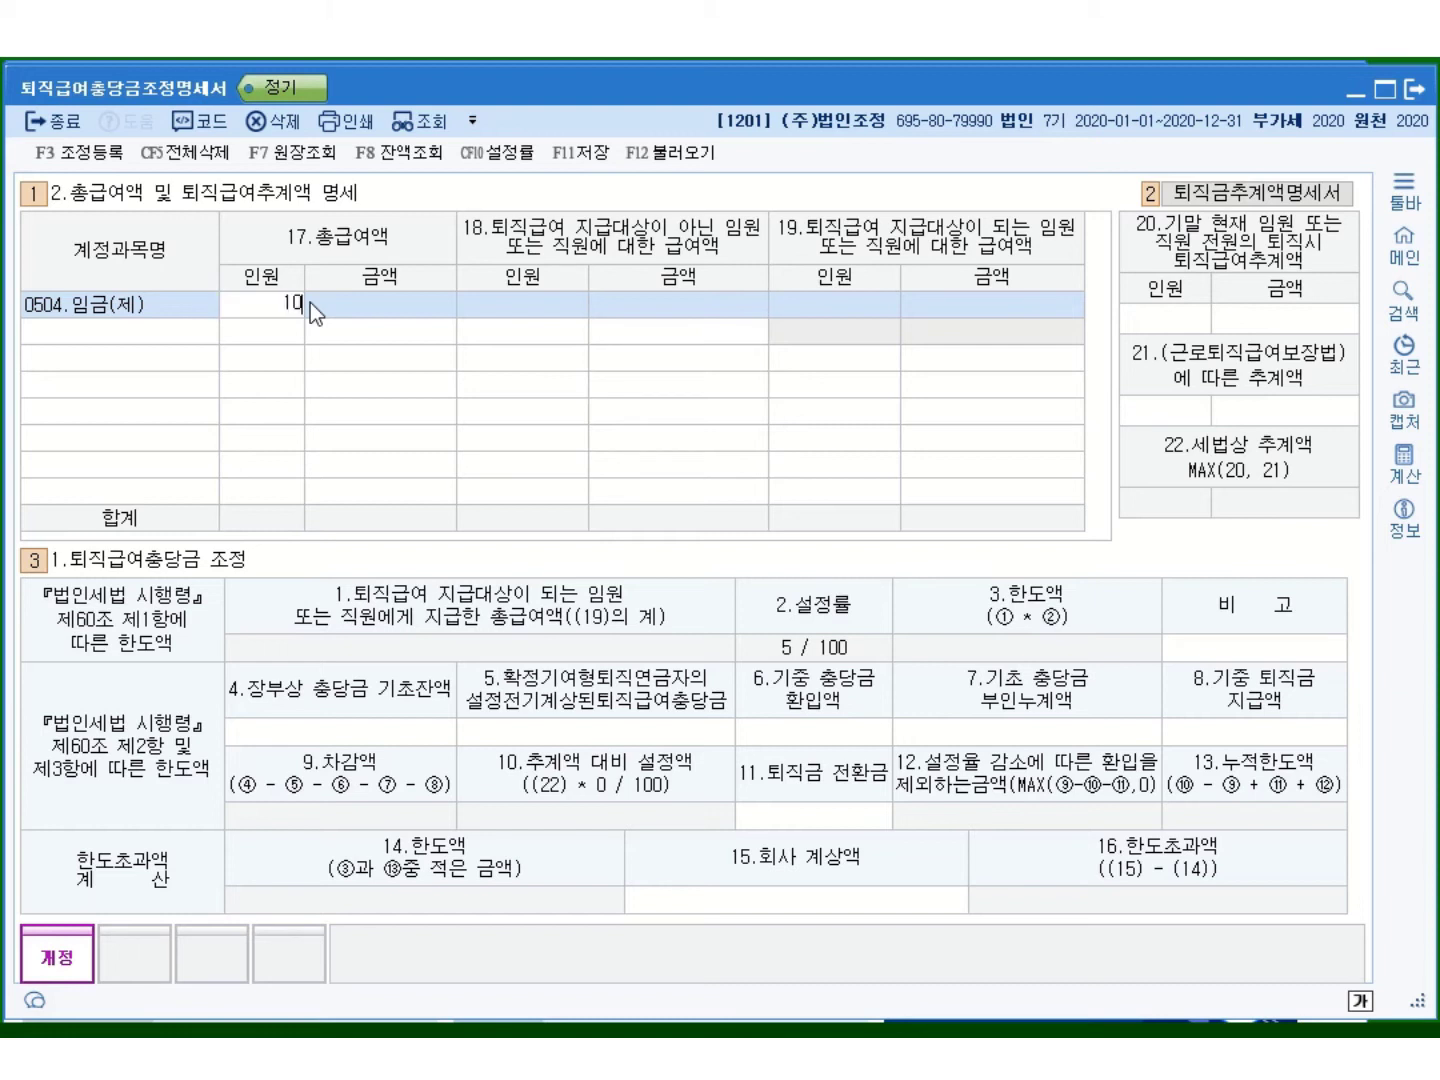
{"action": "key", "text": "Return"}
{"action": "type", "text": "120000000"}
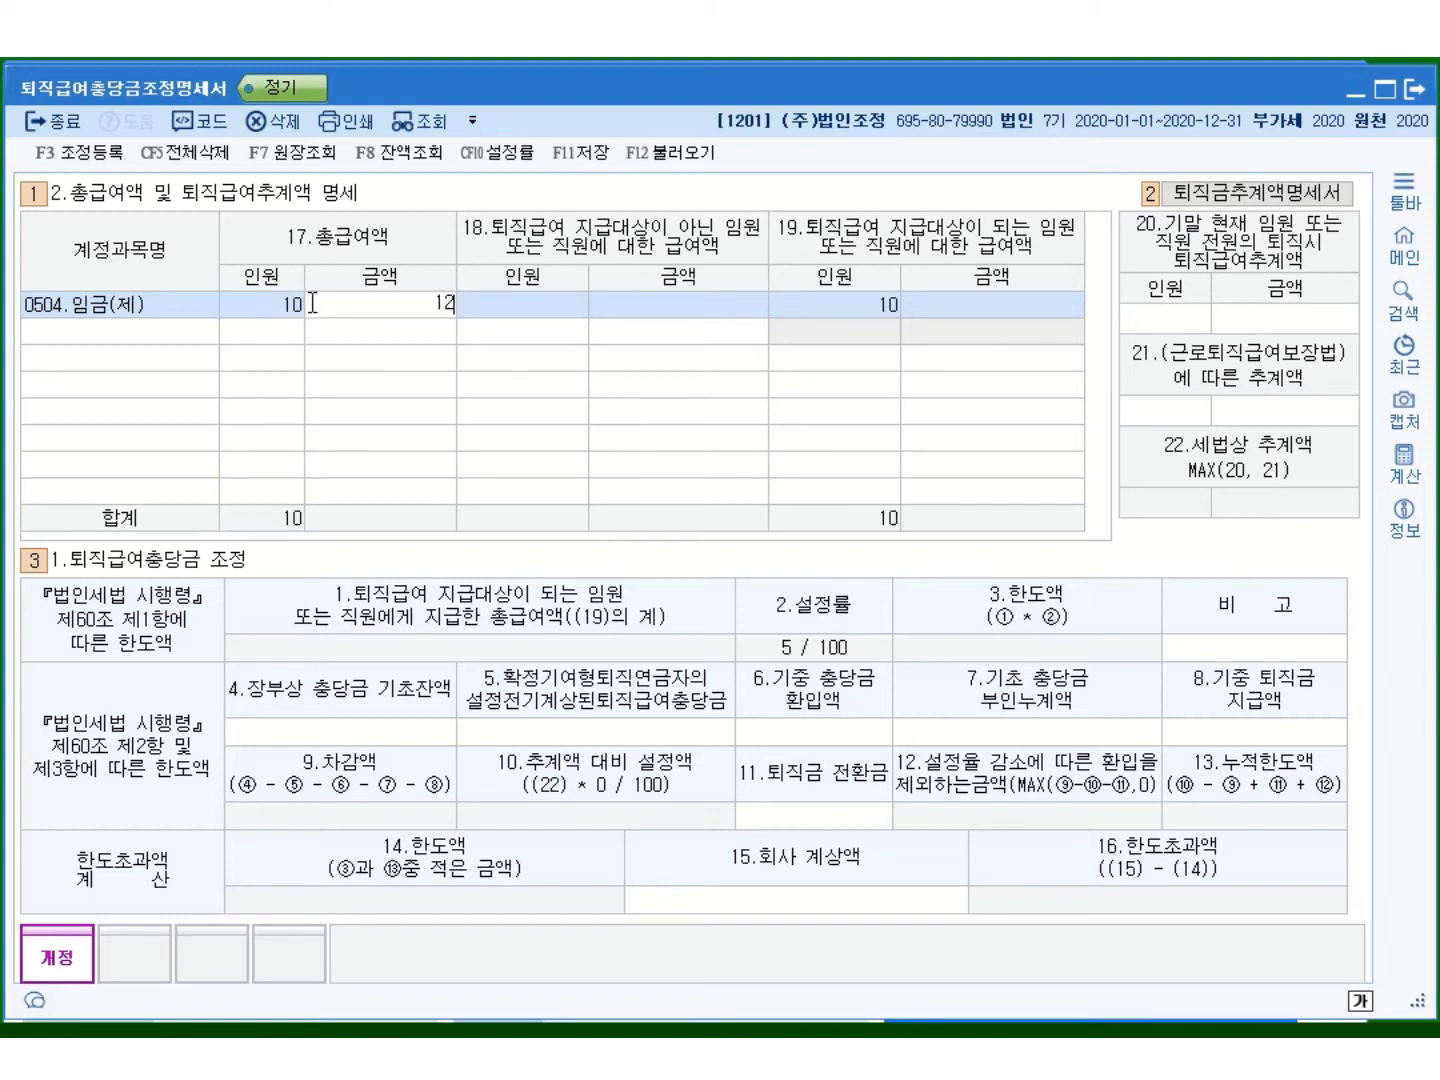
{"action": "key", "text": "Return"}
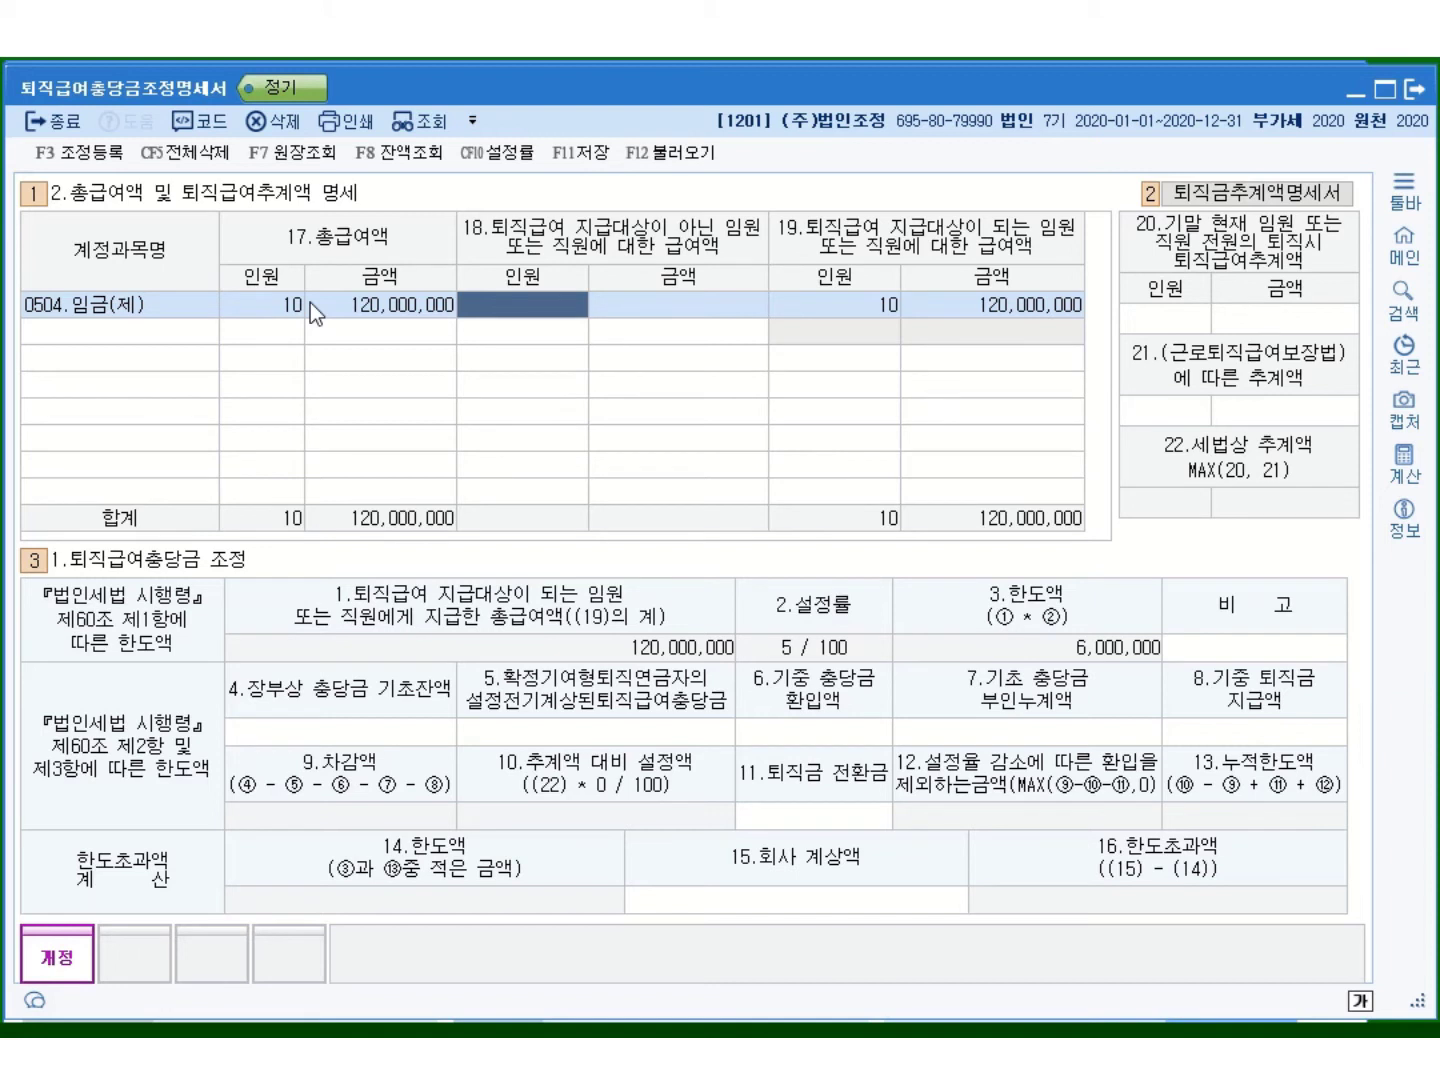
{"action": "type", "text": "2"}
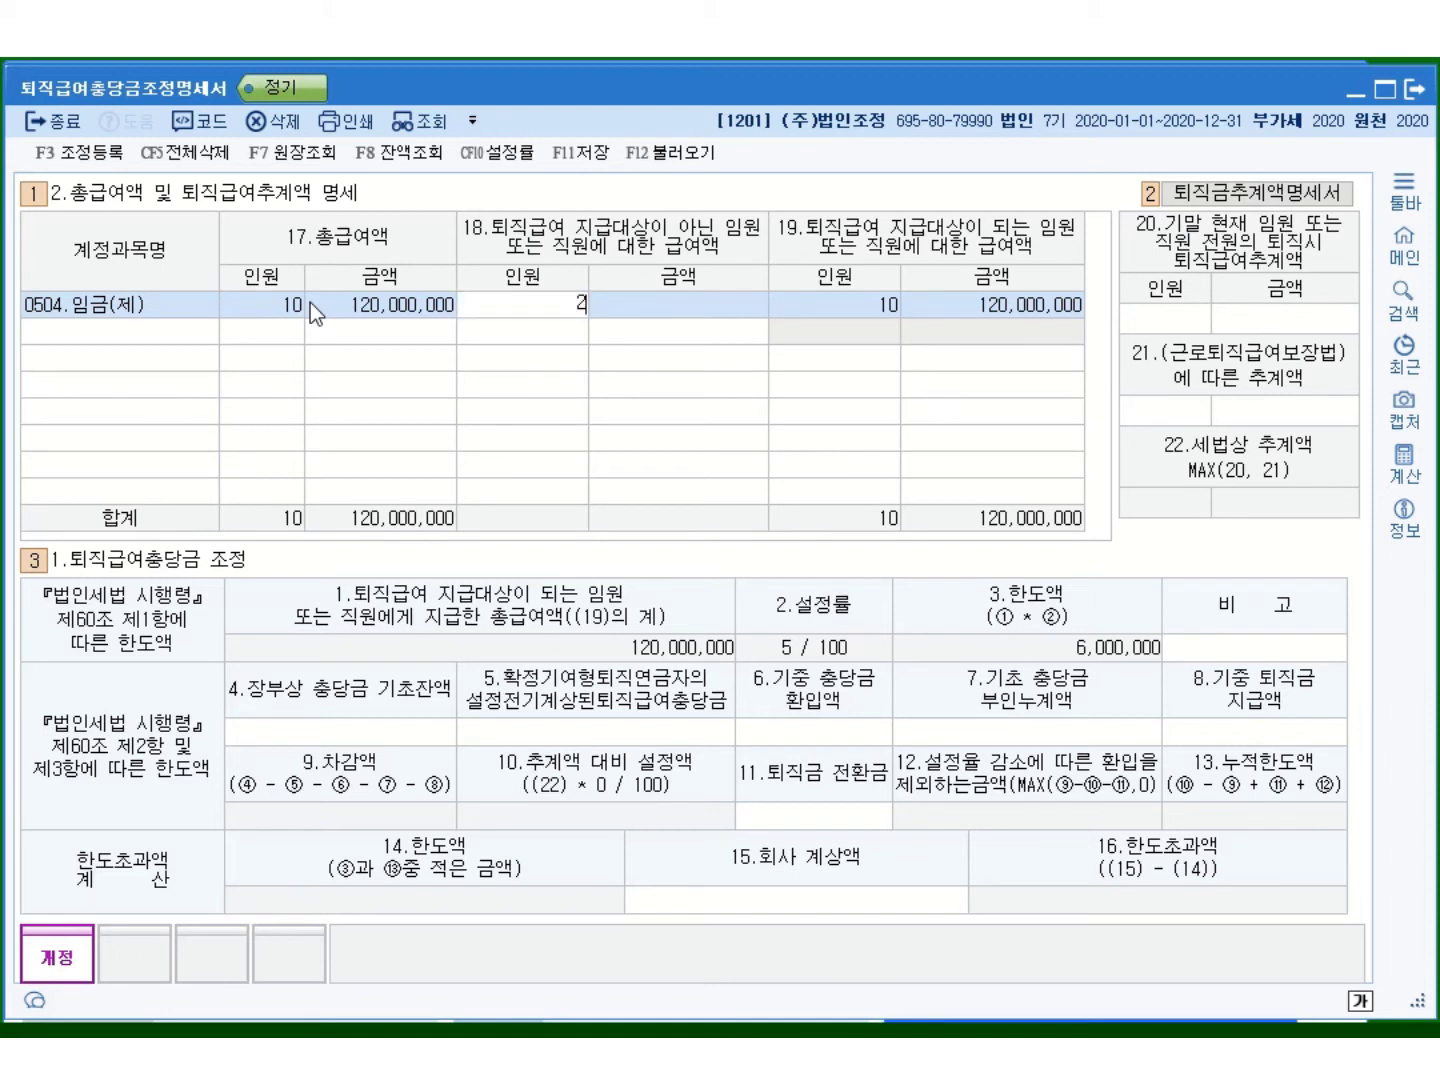
{"action": "key", "text": "Return"}
{"action": "type", "text": "14200000"}
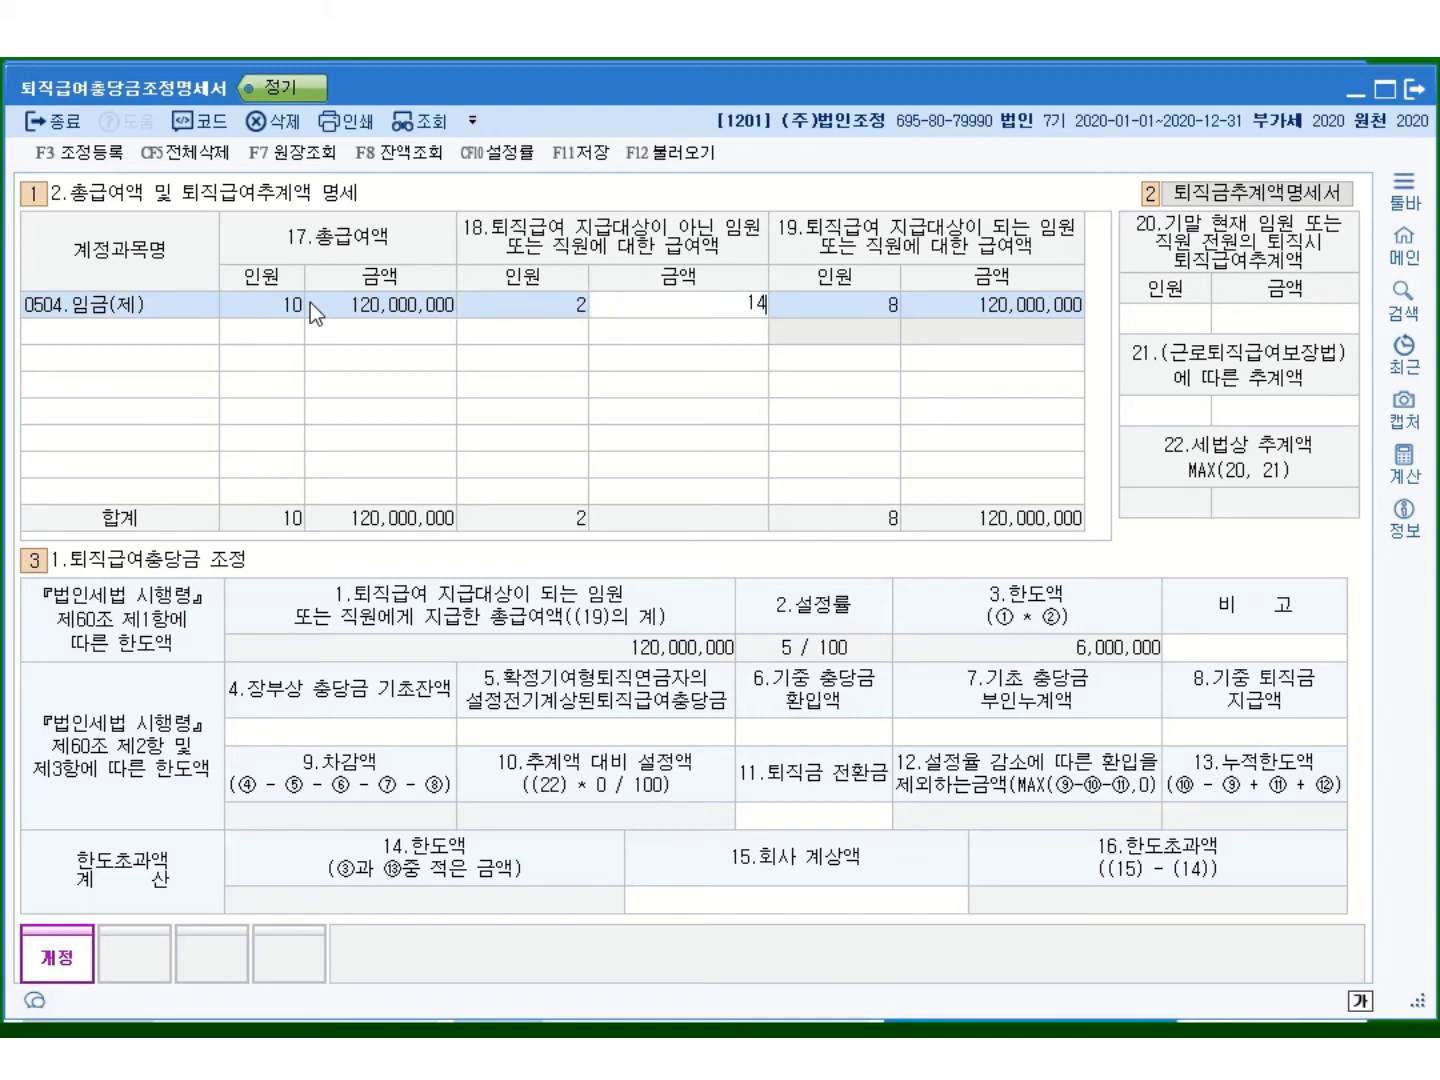
{"action": "key", "text": "Return"}
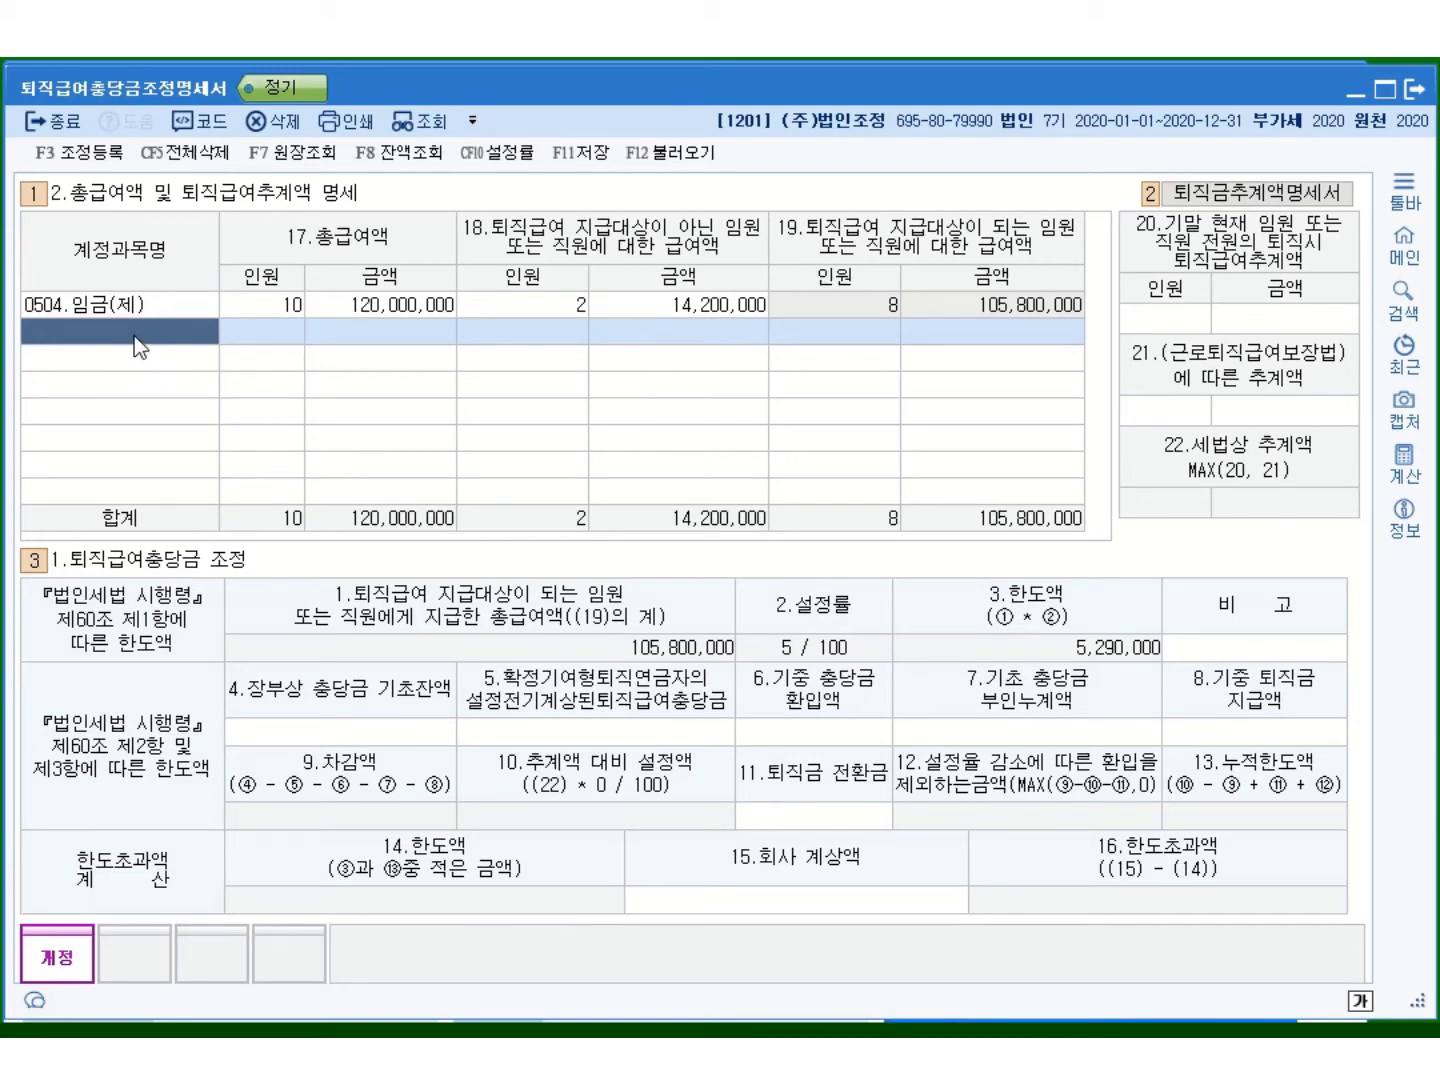
Look up 급여 in the account code help and add the 판매관리비 account 0801 to the second row.
{"action": "key", "text": "F2"}
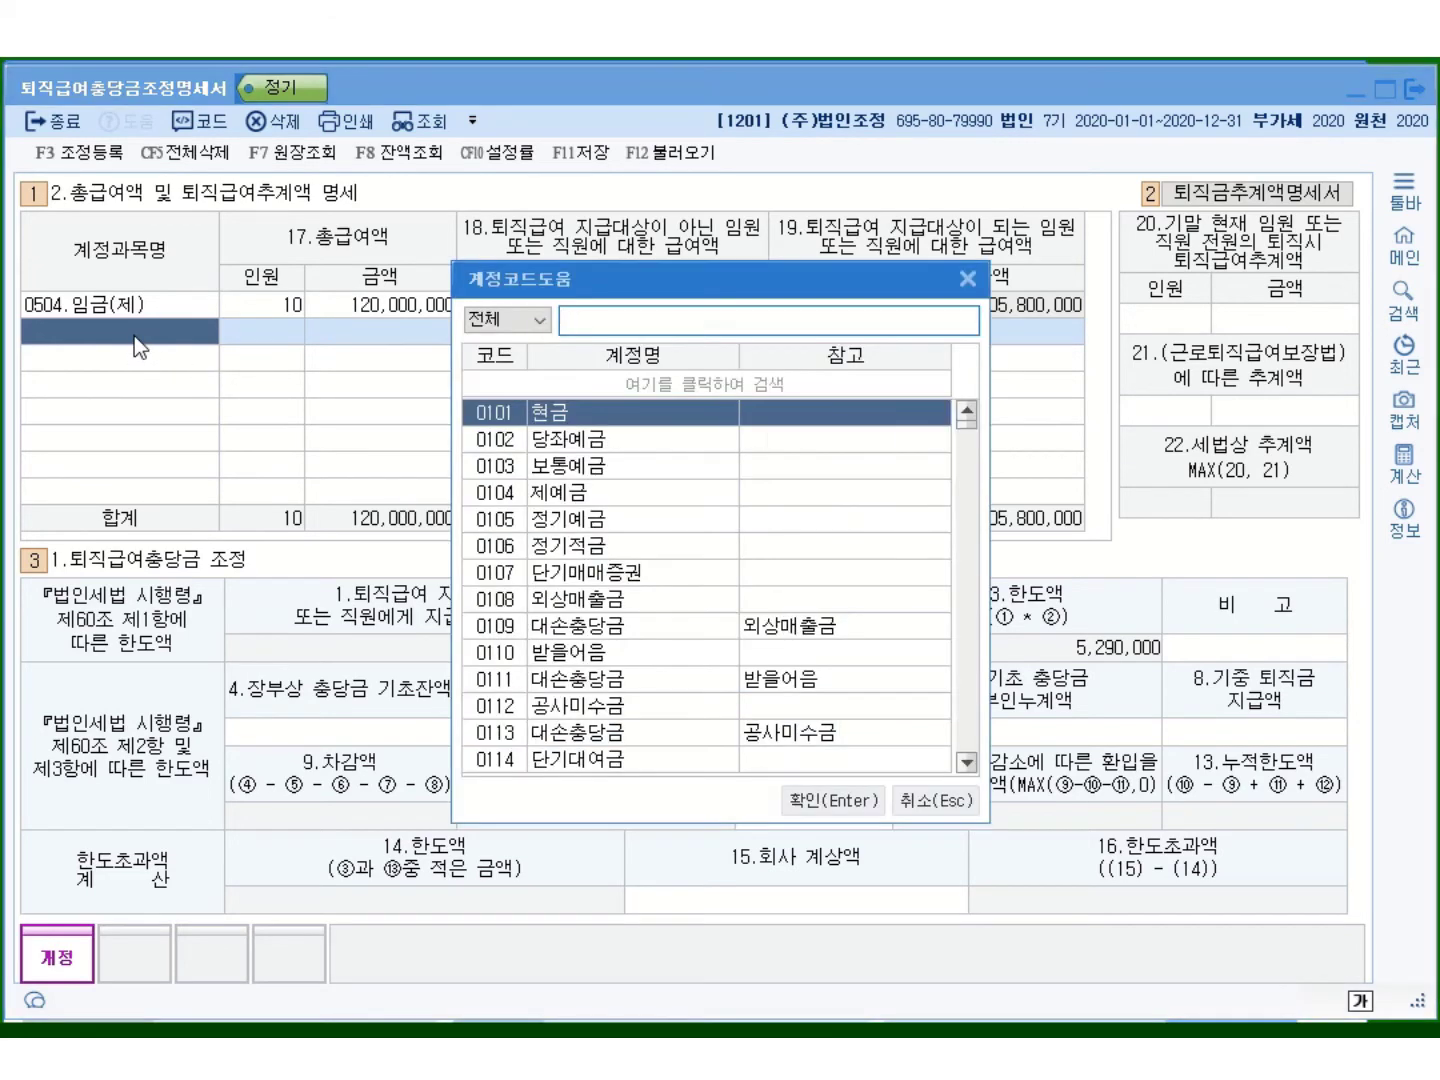
{"action": "type", "text": "급"}
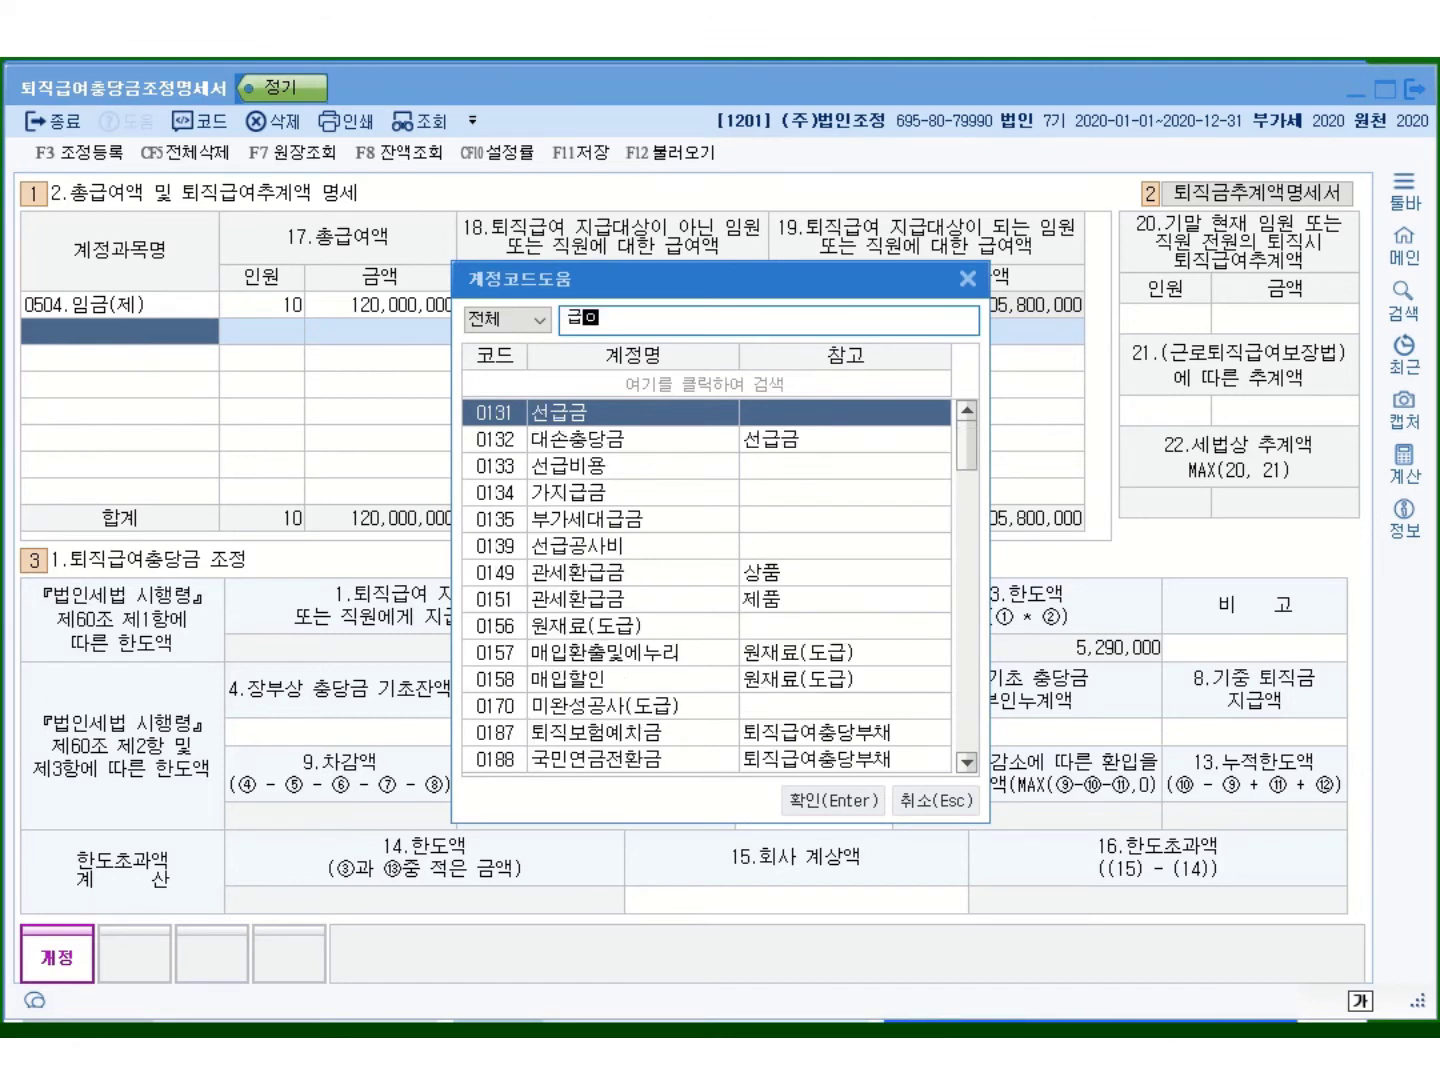
{"action": "type", "text": "여"}
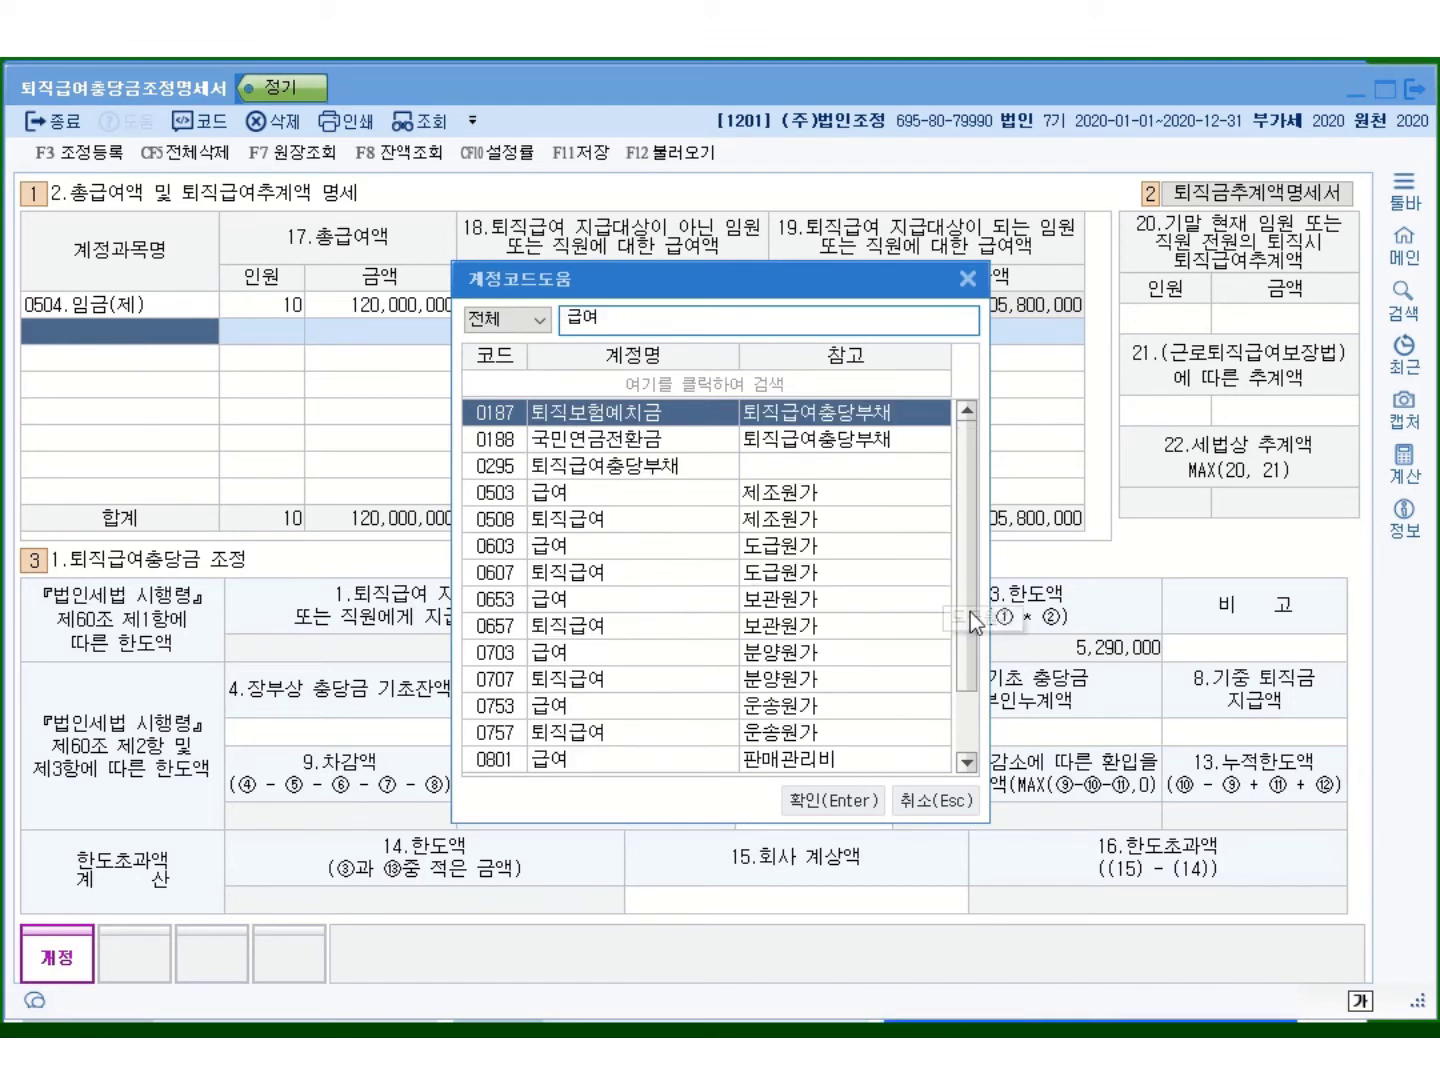
{"action": "scroll", "coordinate": [970, 612], "scroll_direction": "down", "scroll_amount": 1}
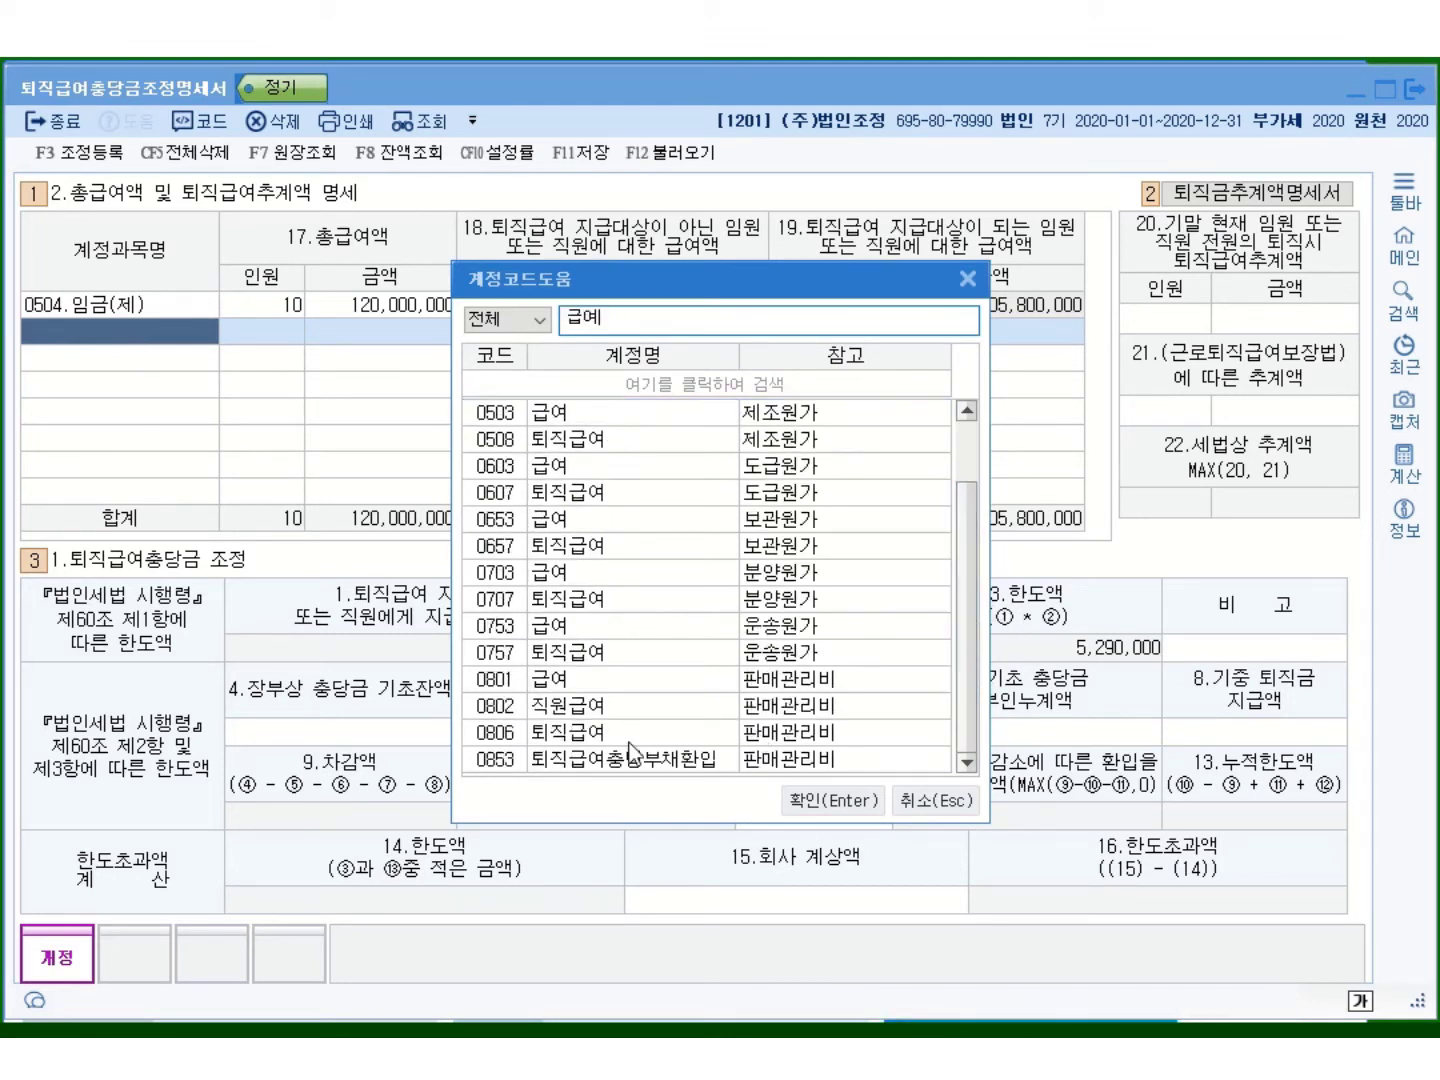
{"action": "left_click", "coordinate": [508, 685]}
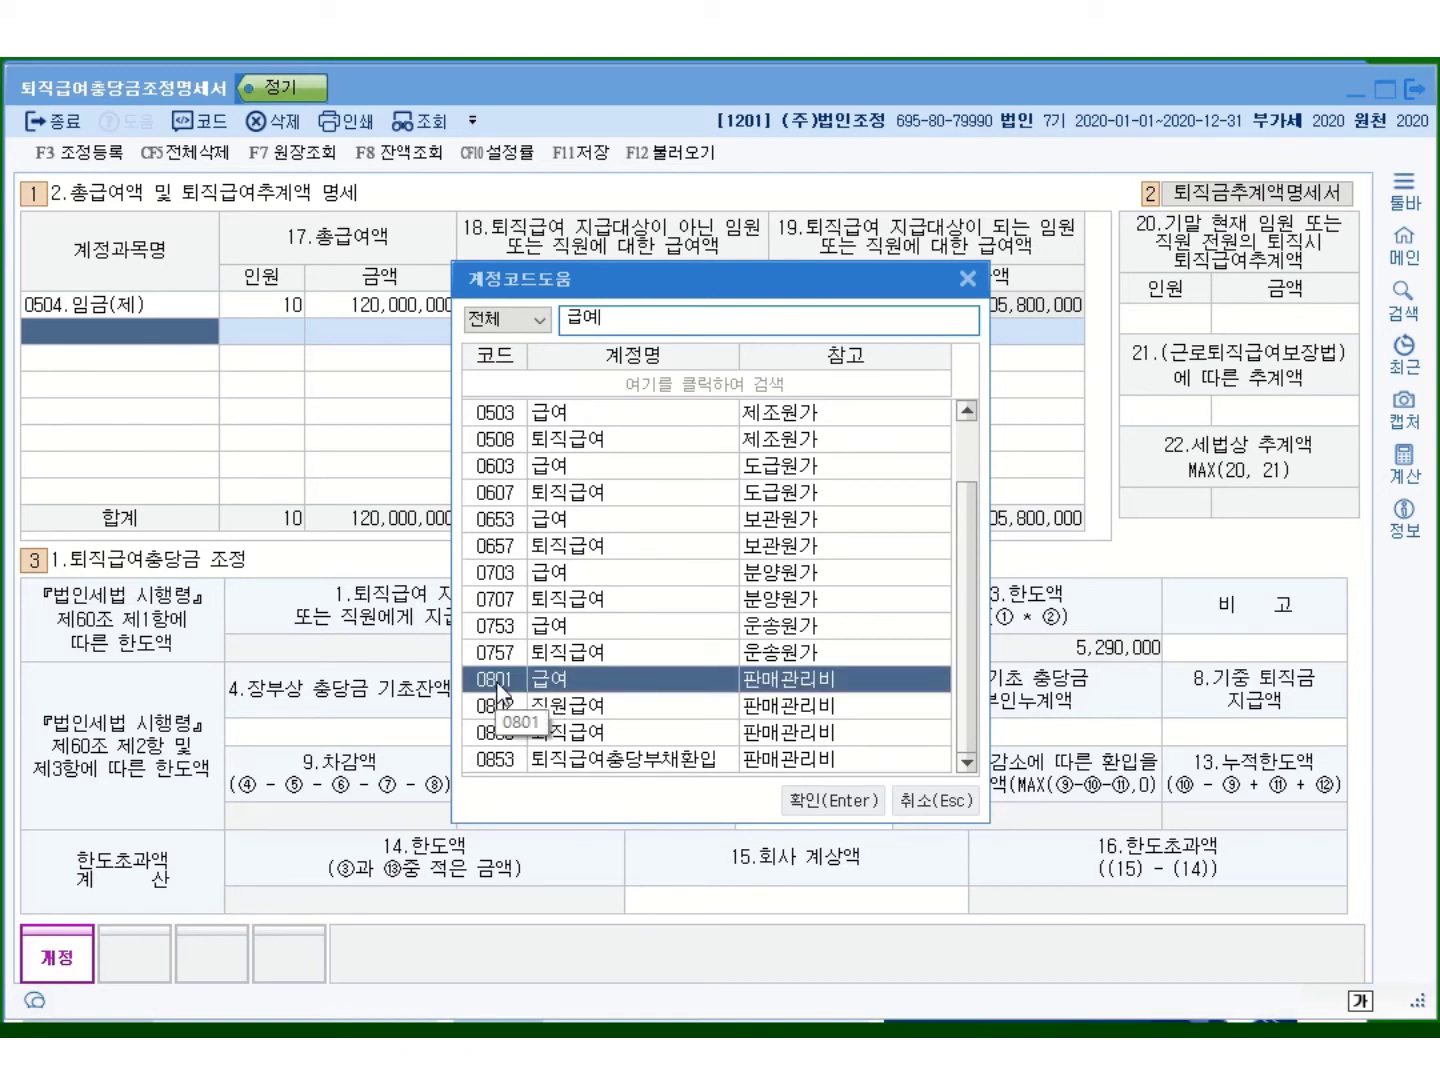
{"action": "double_click", "coordinate": [498, 684]}
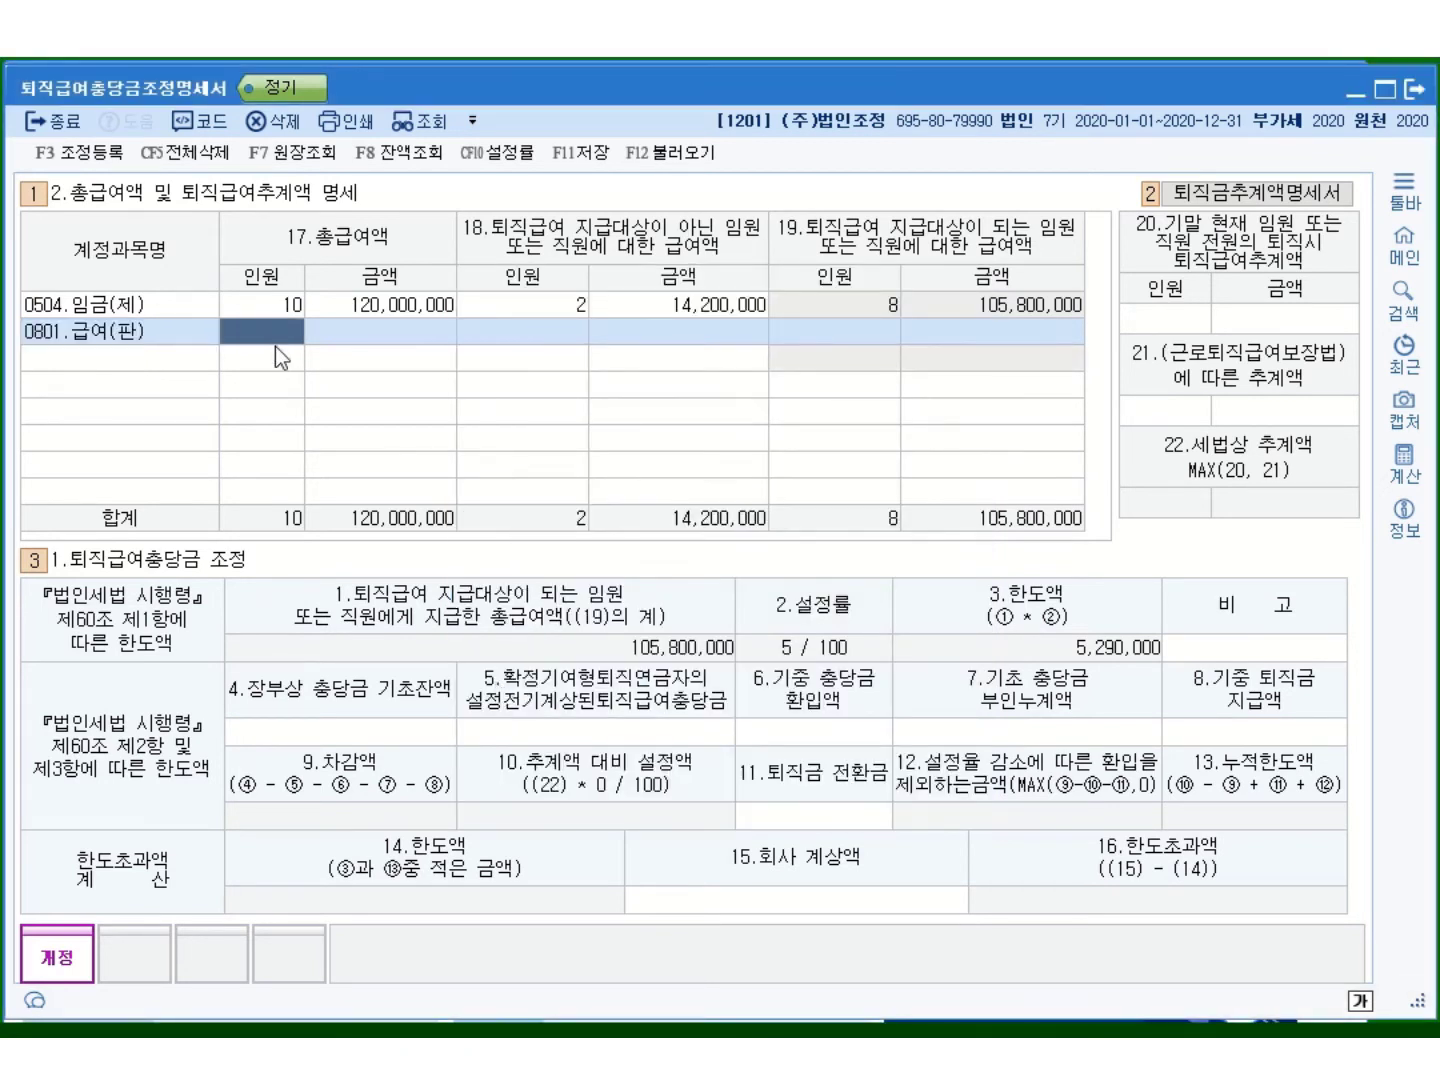
For 0801.급여(판), enter 총급여액 of 7 people and 102,000,000, and non-eligible pay (item 18) of 1 person and 20,500,000.
{"action": "type", "text": "7"}
{"action": "key", "text": "Return"}
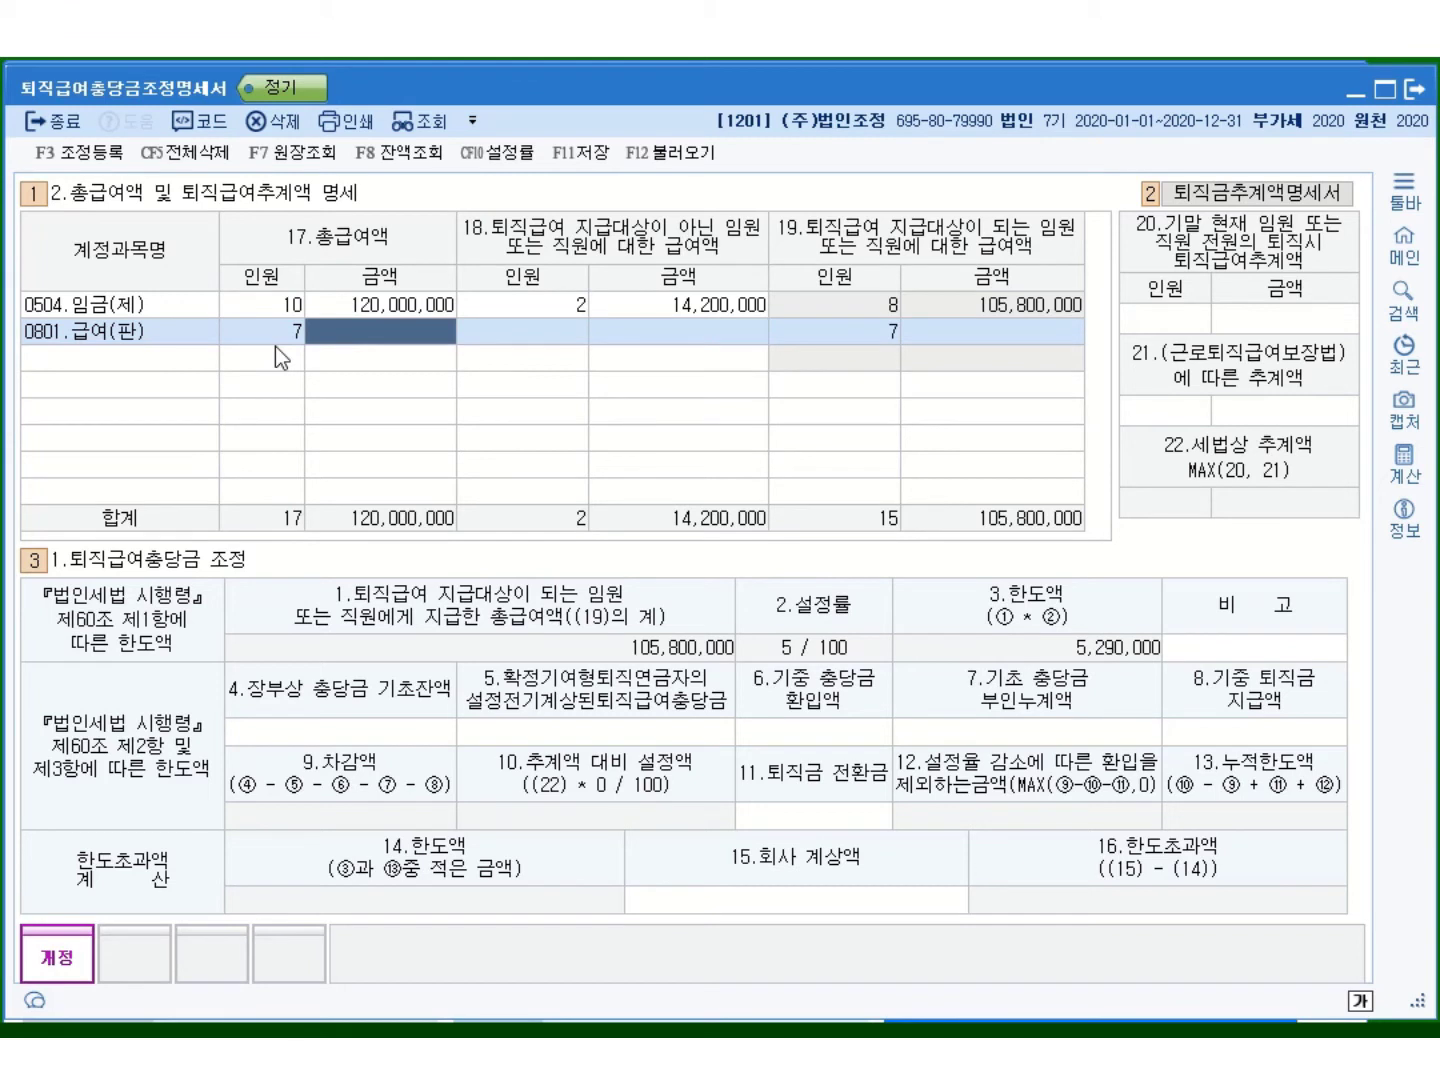
{"action": "type", "text": "102000000"}
{"action": "key", "text": "Return"}
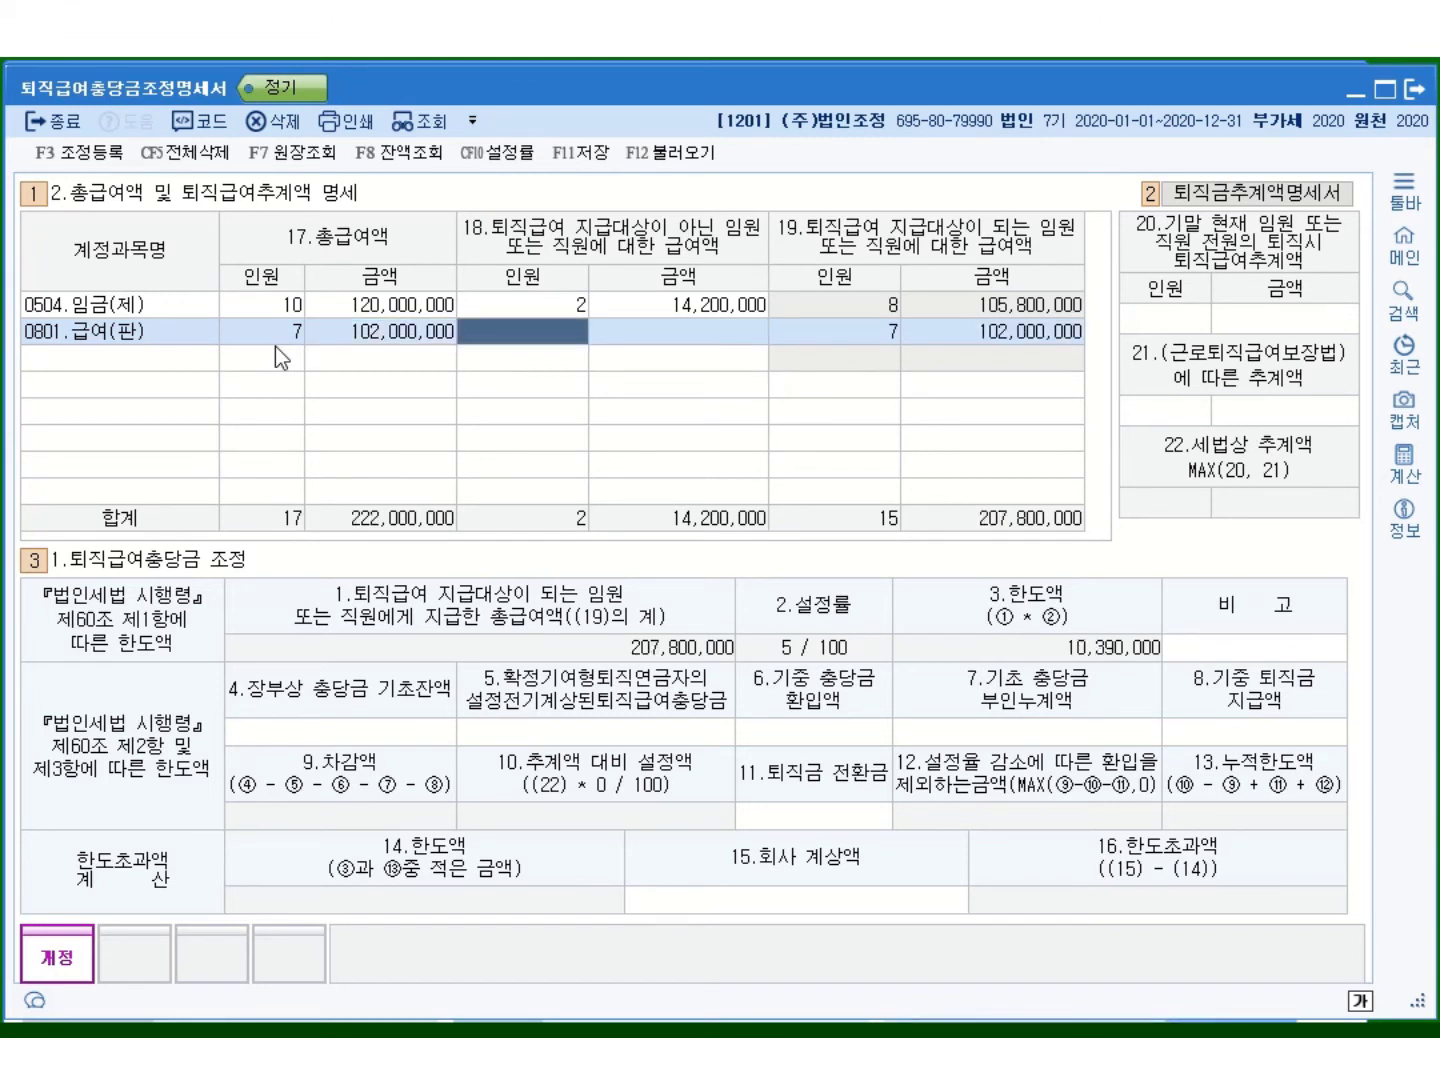
{"action": "type", "text": "1"}
{"action": "key", "text": "Return"}
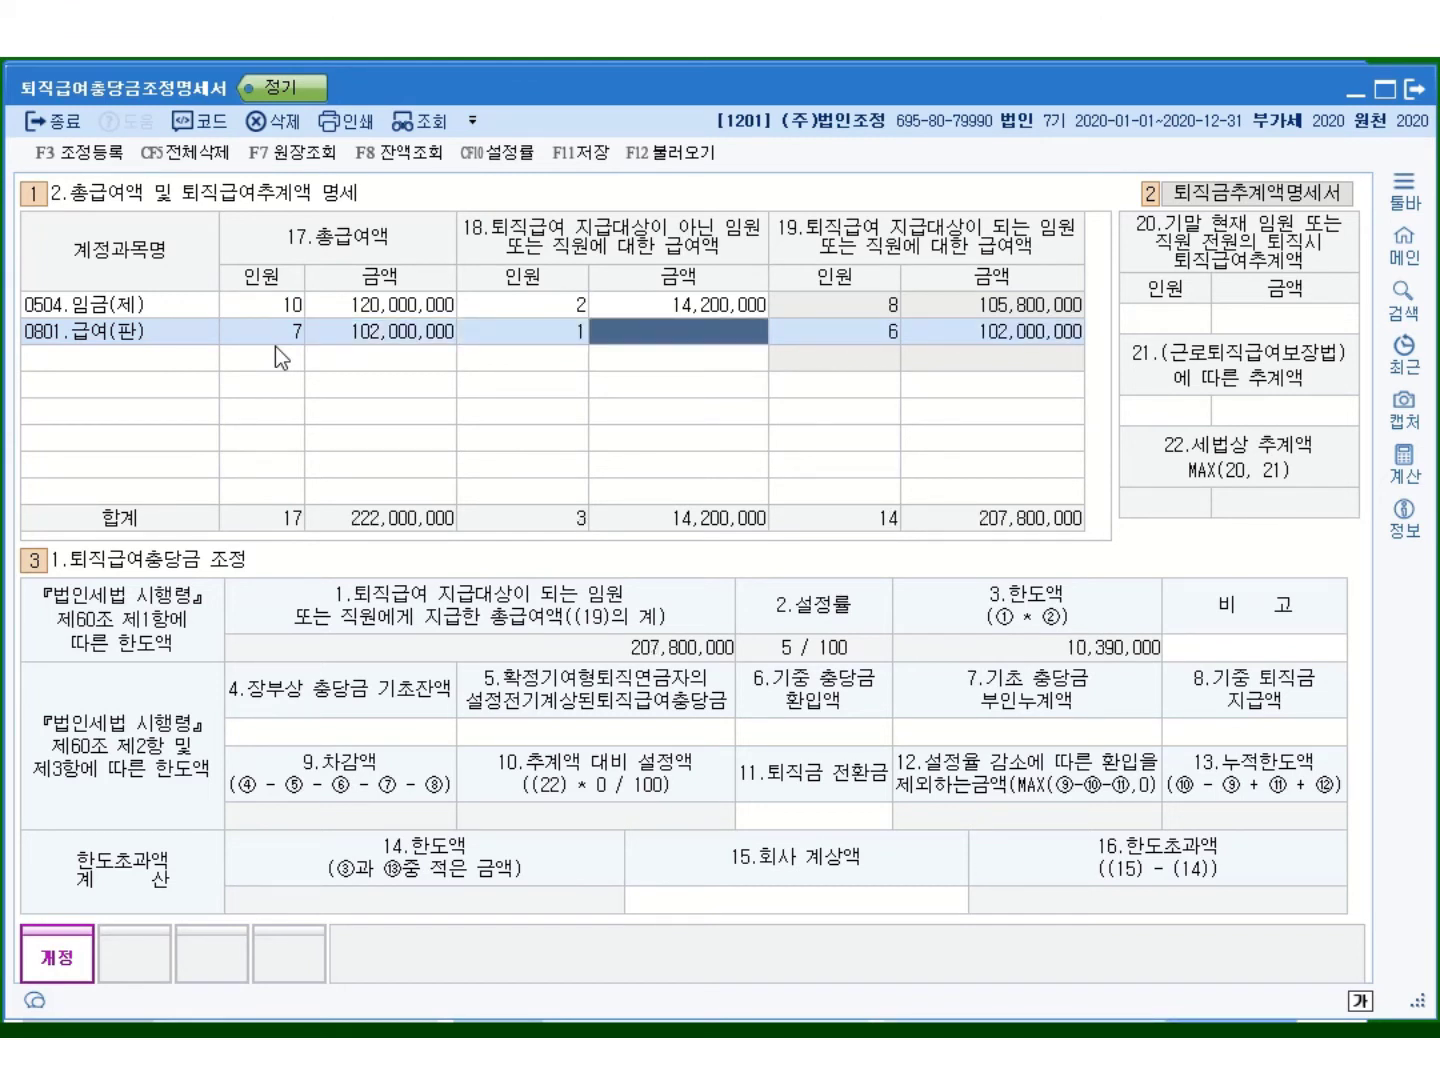
{"action": "type", "text": "20500000"}
{"action": "key", "text": "Return"}
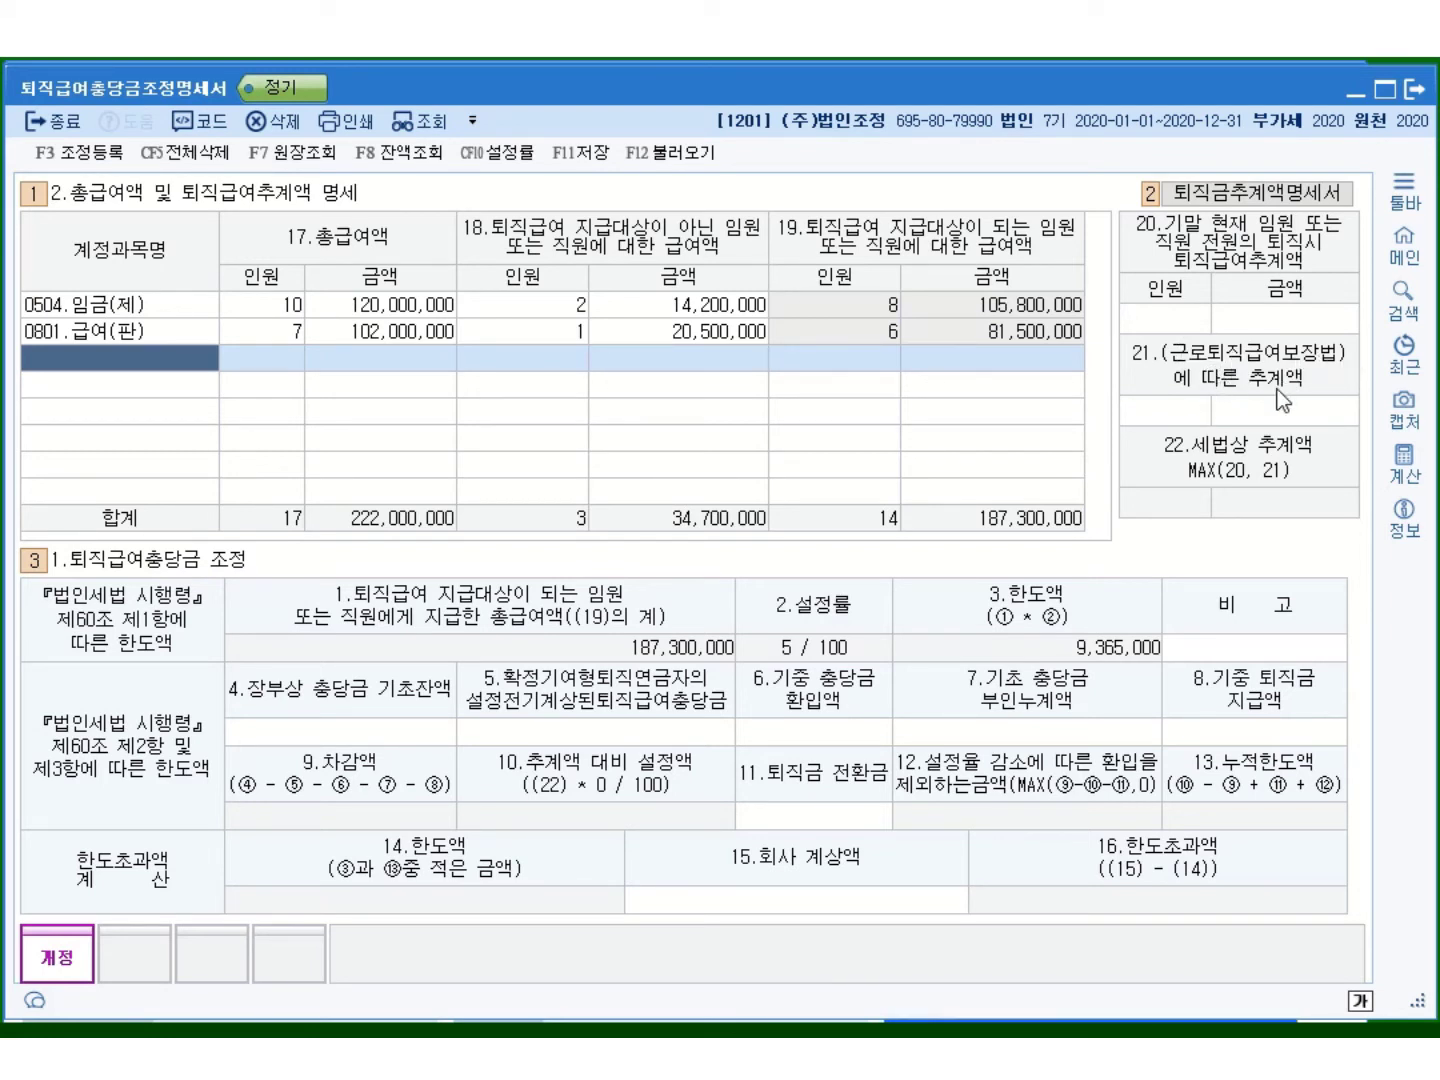
In item 20, the year-end retirement benefit estimate, enter 14 people and an amount of 60,000,000.
{"action": "left_click", "coordinate": [1178, 329]}
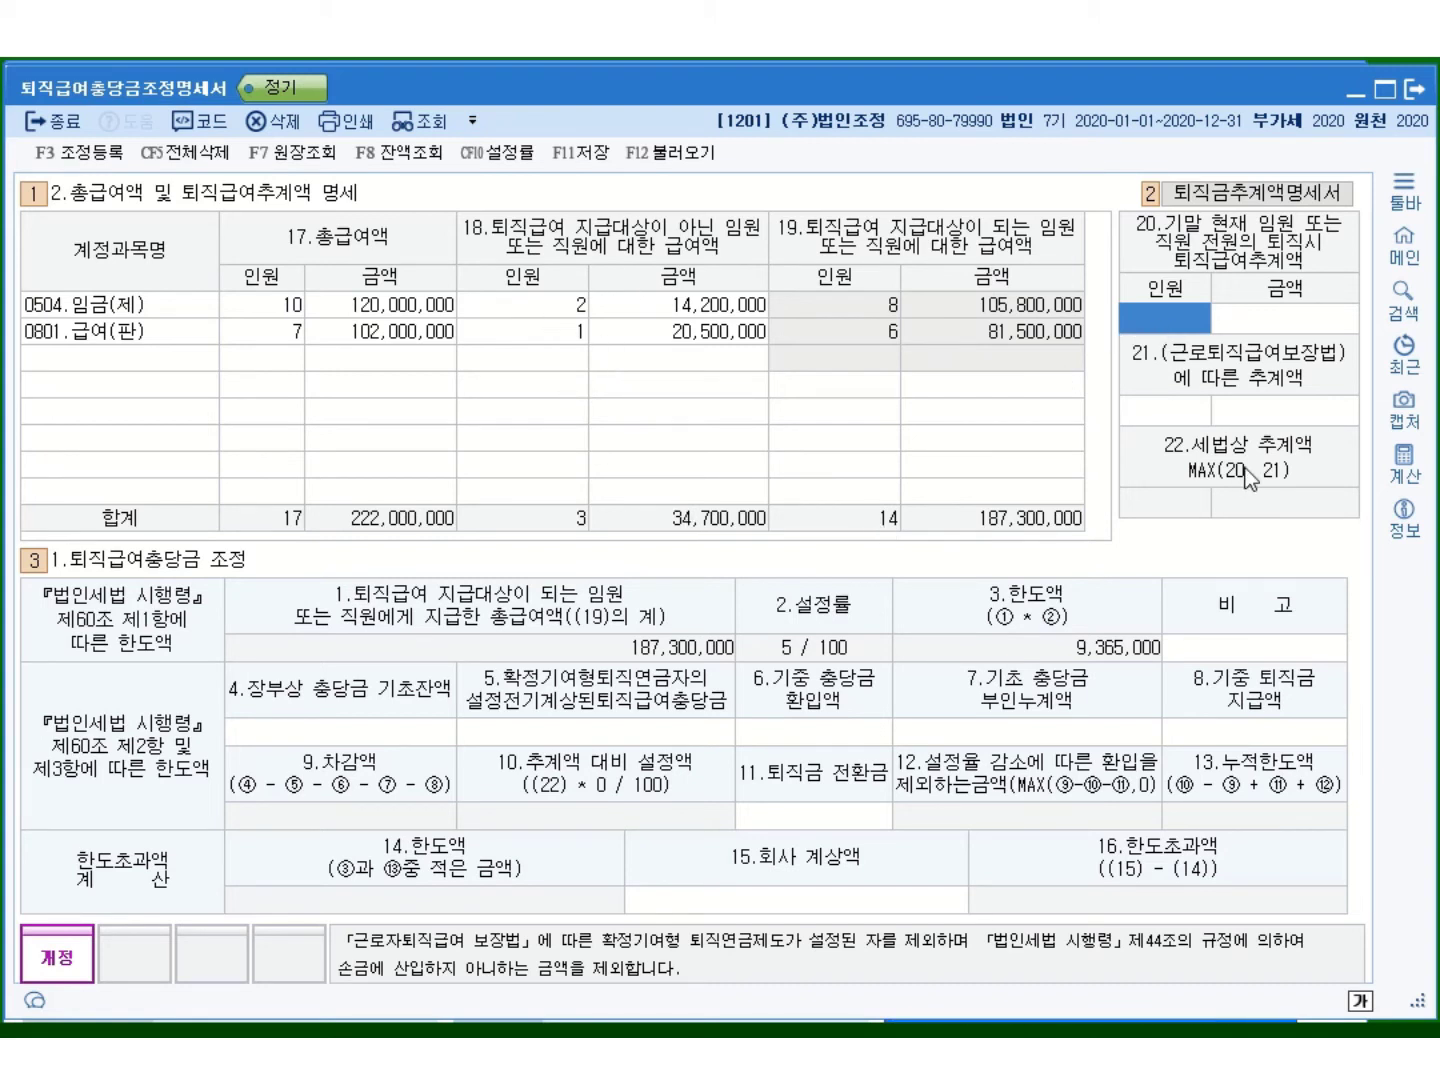
{"action": "type", "text": "14"}
{"action": "key", "text": "Return"}
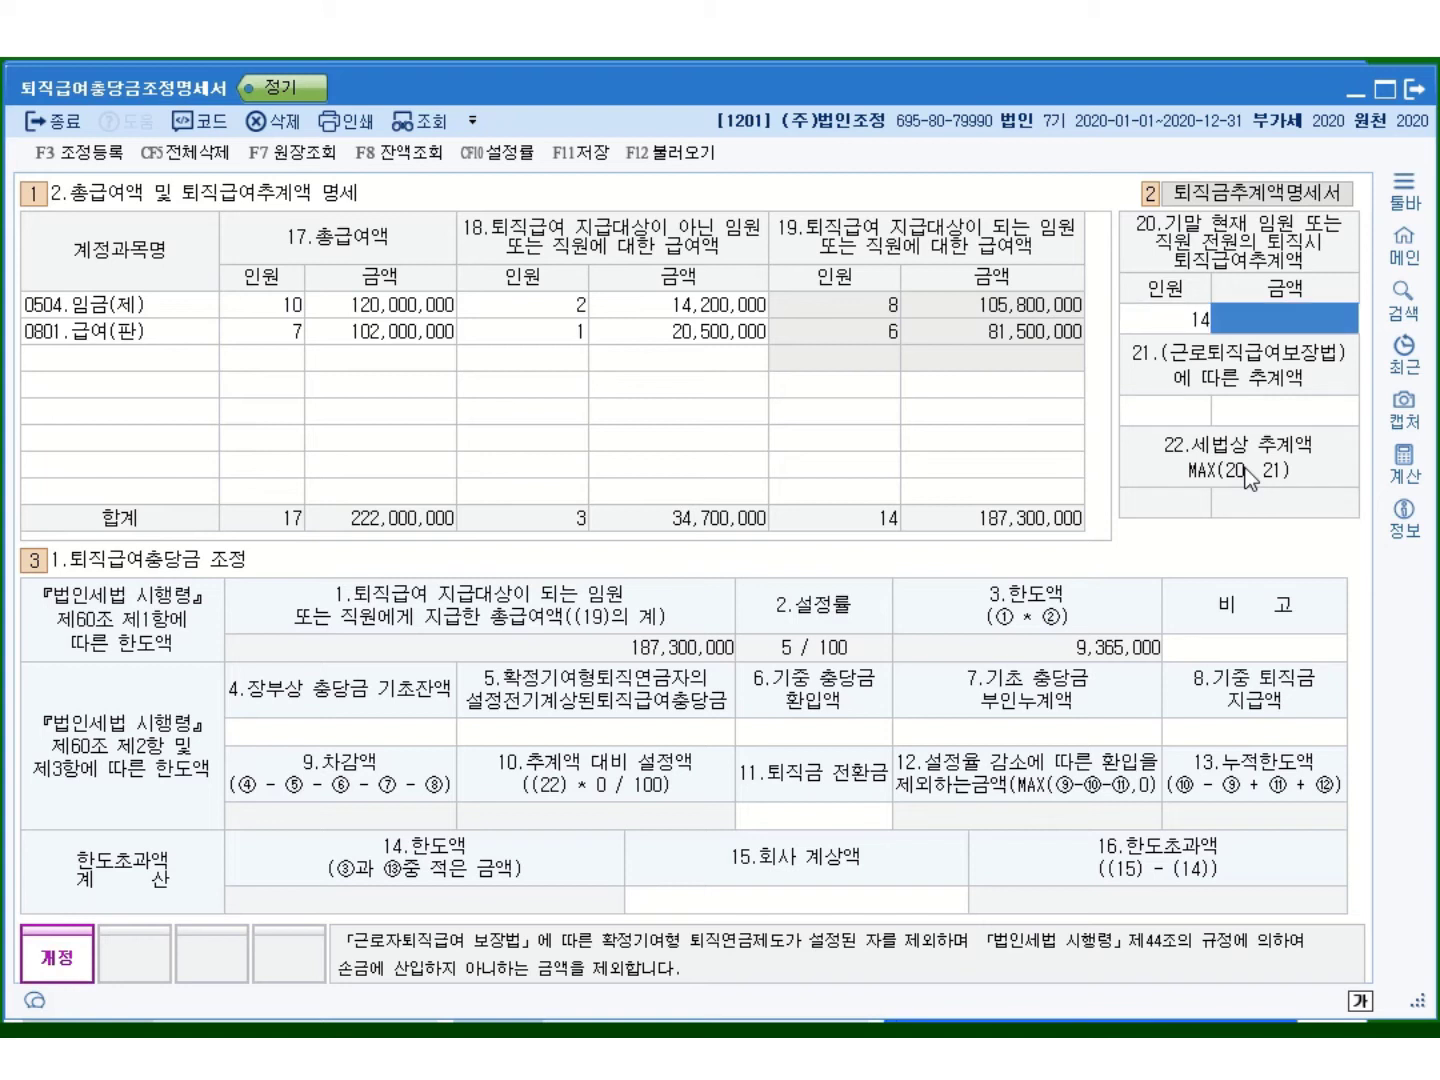
{"action": "type", "text": "60000000"}
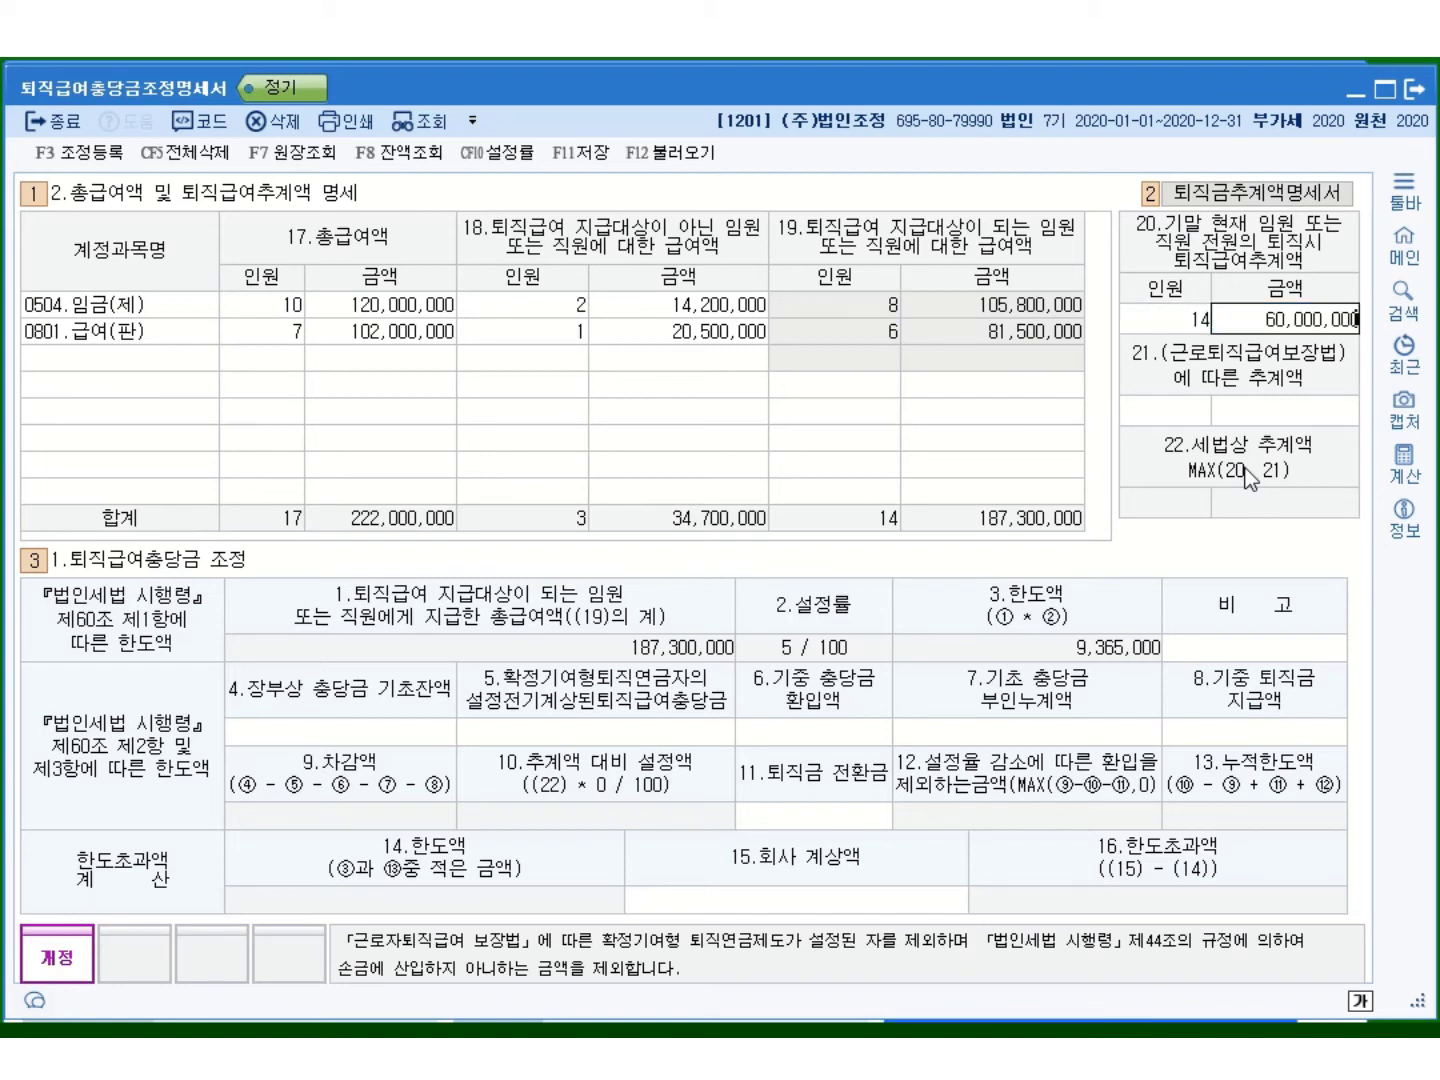
{"action": "key", "text": "Return"}
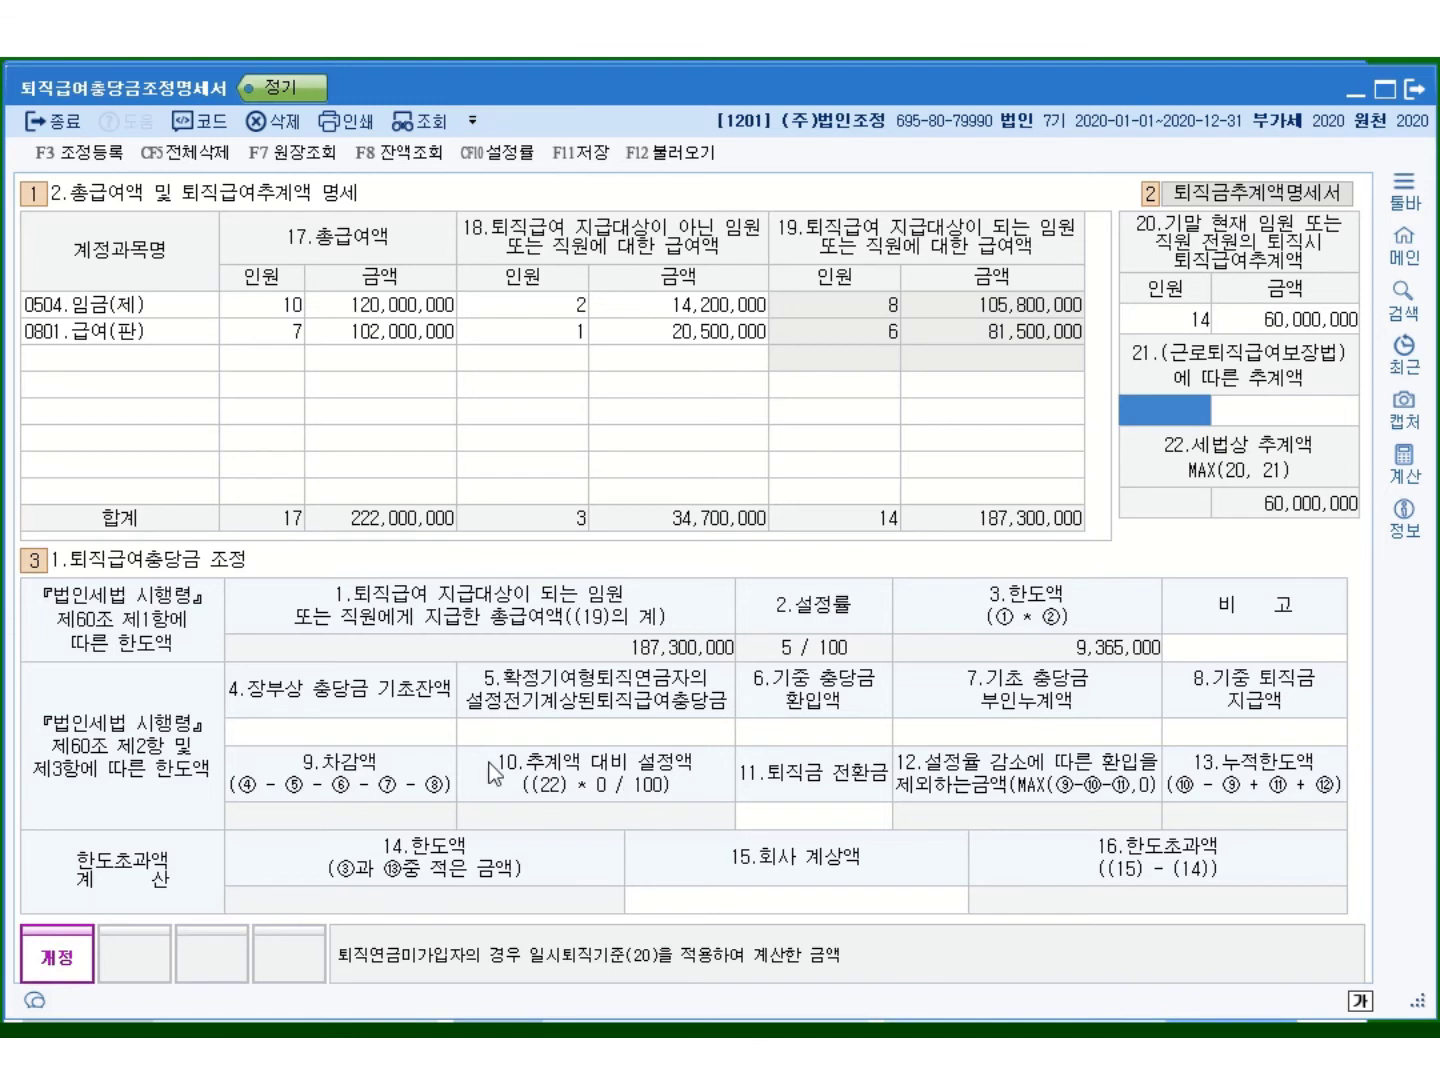
Enter 20,000,000 as item 4, 장부상 충당금 기초잔액.
{"action": "left_click", "coordinate": [322, 728]}
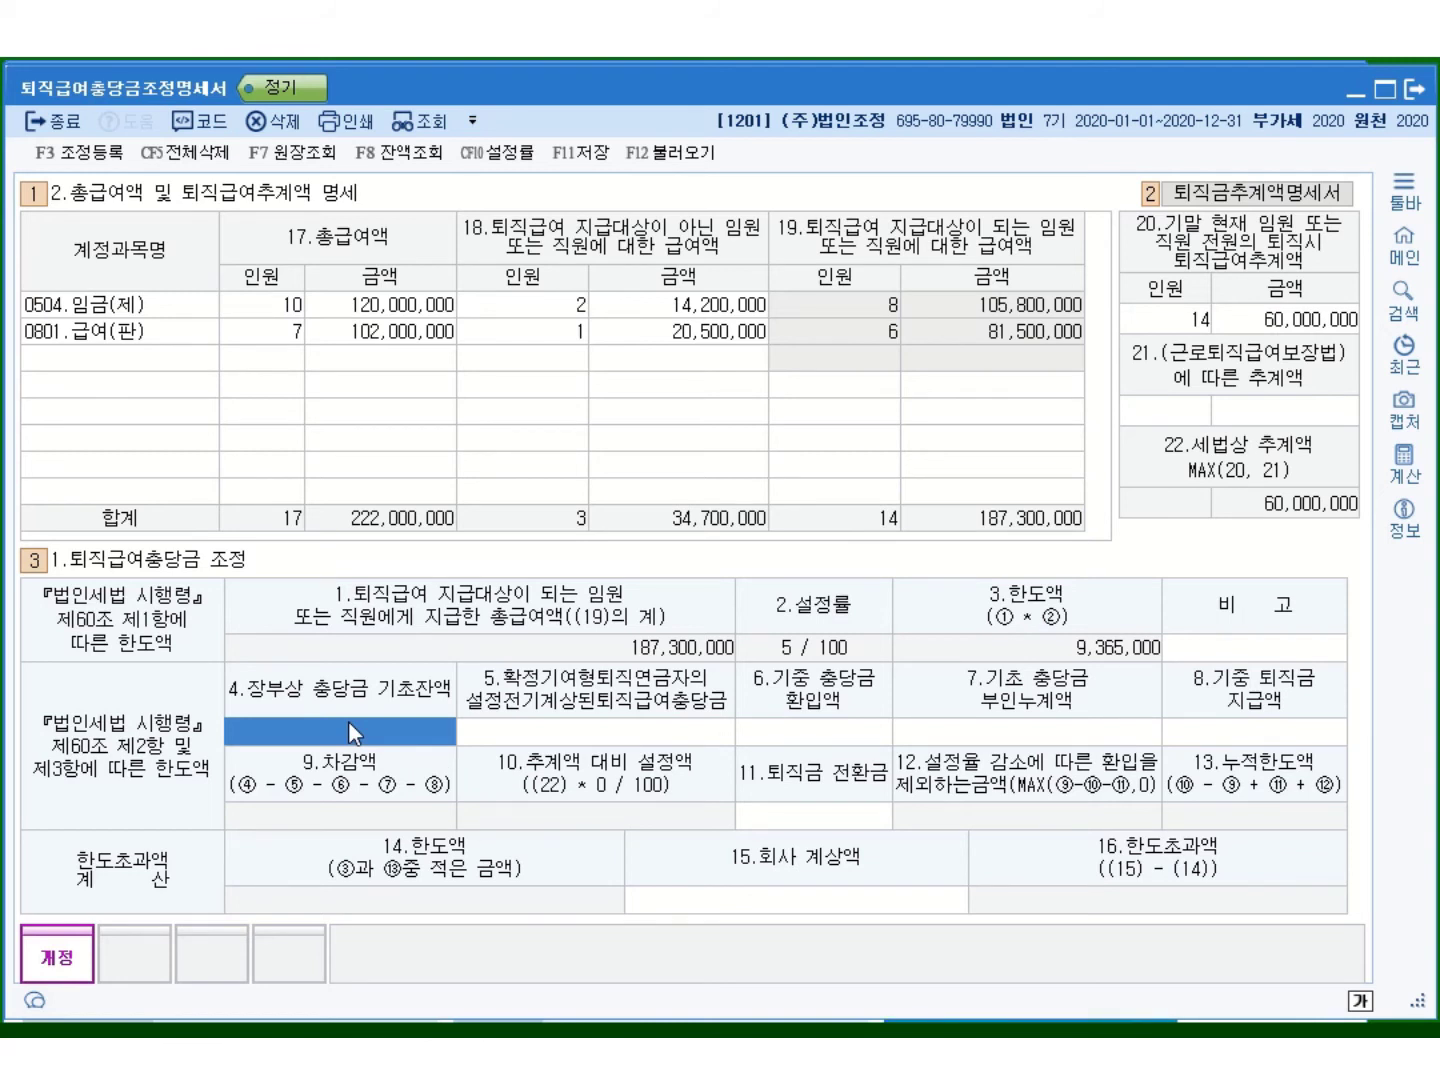
{"action": "type", "text": "20000000"}
{"action": "key", "text": "Return"}
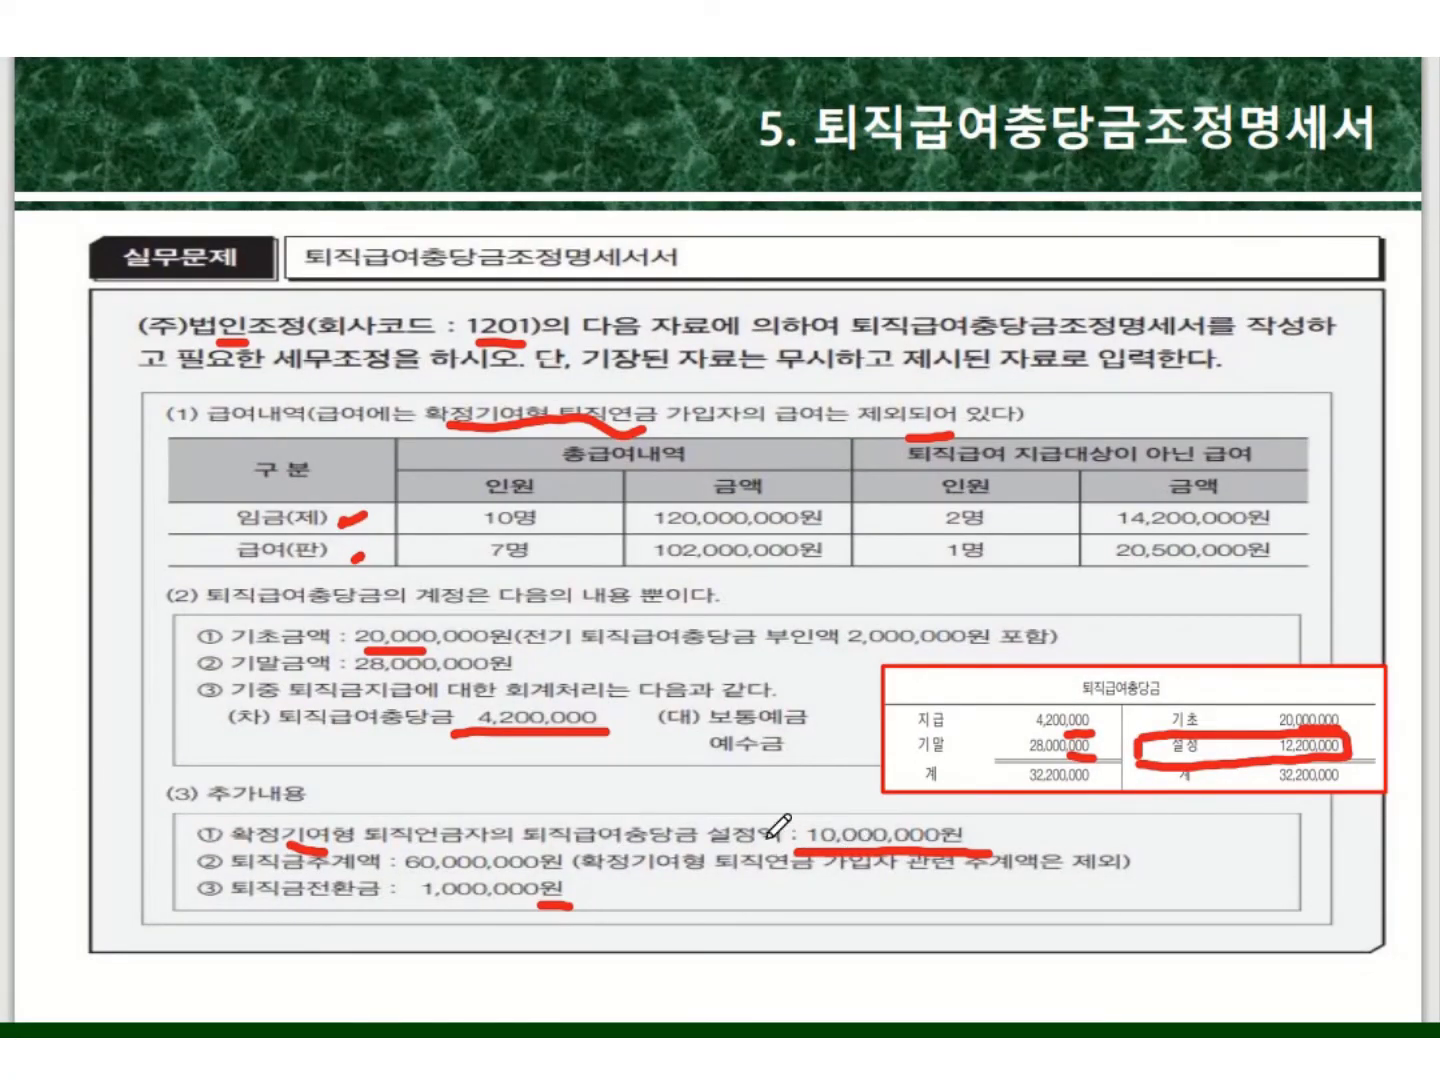
Underline 설정액 on the problem slide, return to the tax form and enter 10,000,000 in item 5, the defined-contribution members' provision.
{"action": "left_click_drag", "start_coordinate": [725, 845], "coordinate": [814, 851]}
{"action": "key", "text": "alt+Tab"}
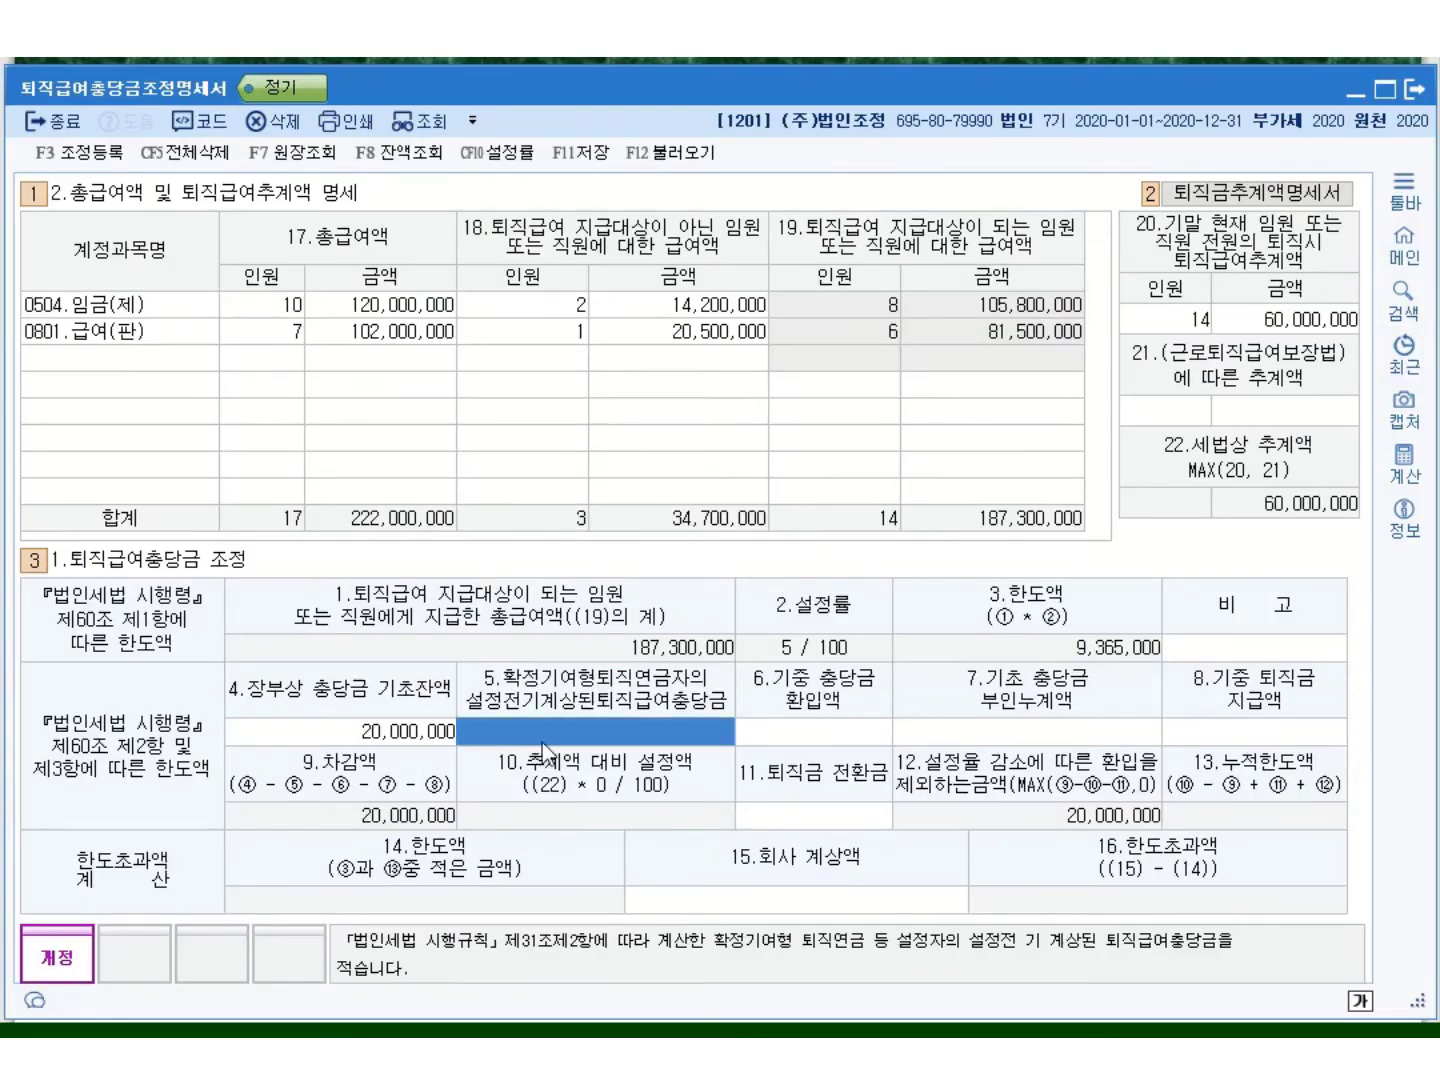
{"action": "type", "text": "10000000"}
{"action": "key", "text": "Return"}
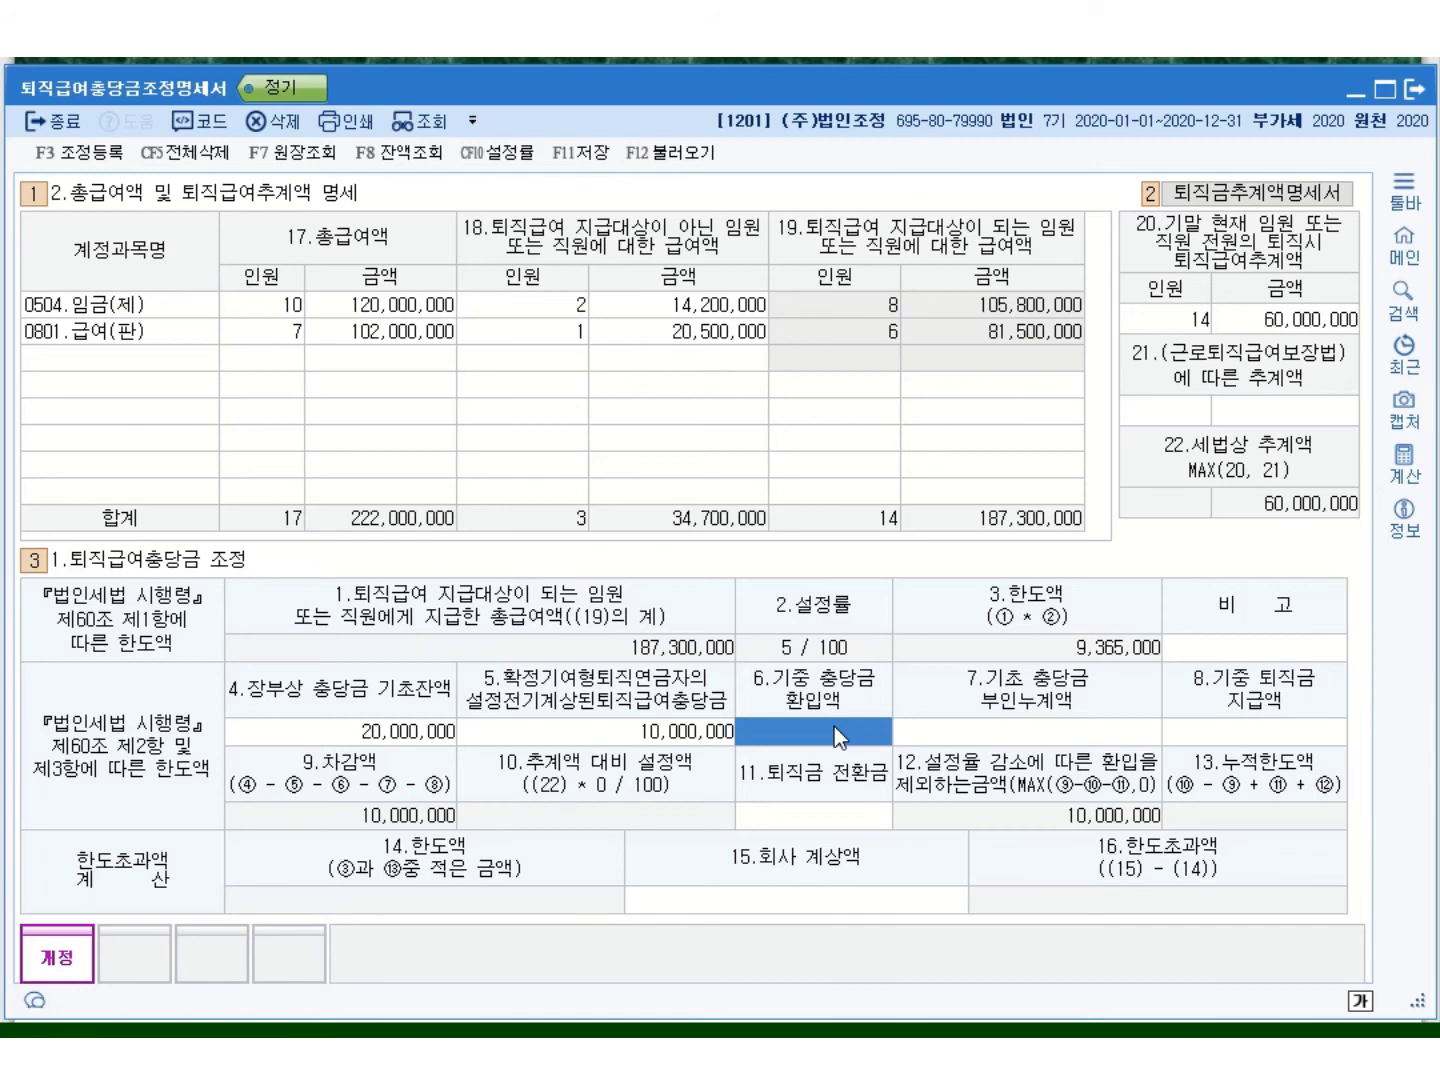
Underline the prior-period disallowed provision on the problem slide and enter 2,000,000 in item 7, 기초 충당금 부인누계액, of the tax form.
{"action": "left_click", "coordinate": [1018, 734]}
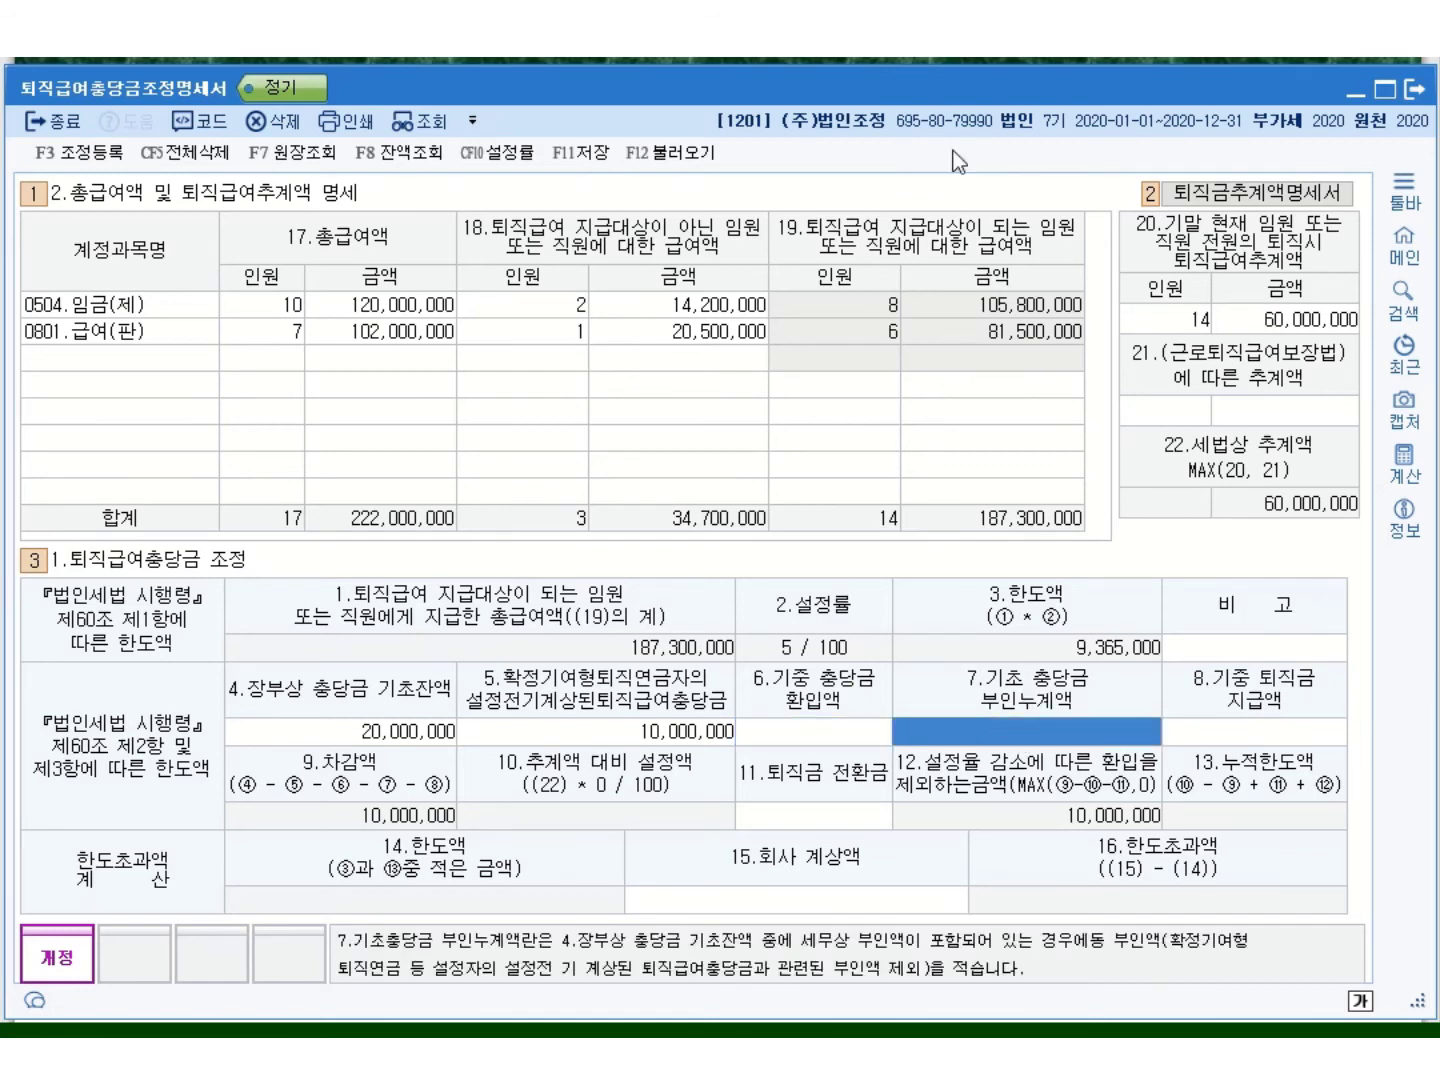
{"action": "key", "text": "alt+Tab"}
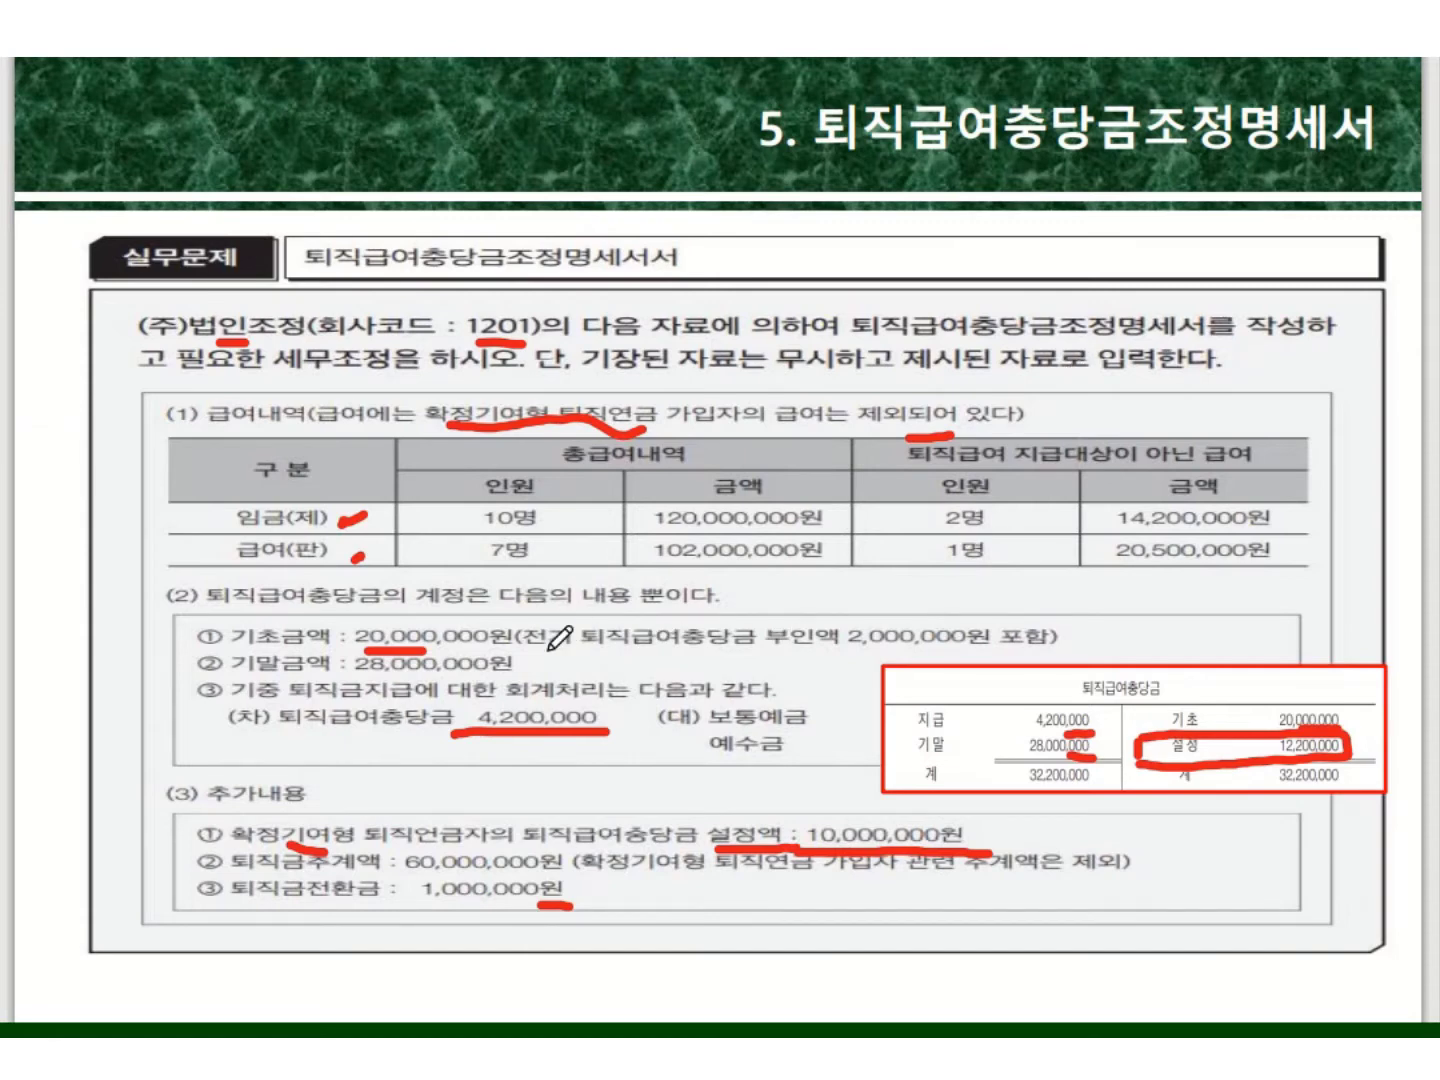
{"action": "left_click_drag", "start_coordinate": [546, 648], "coordinate": [866, 655]}
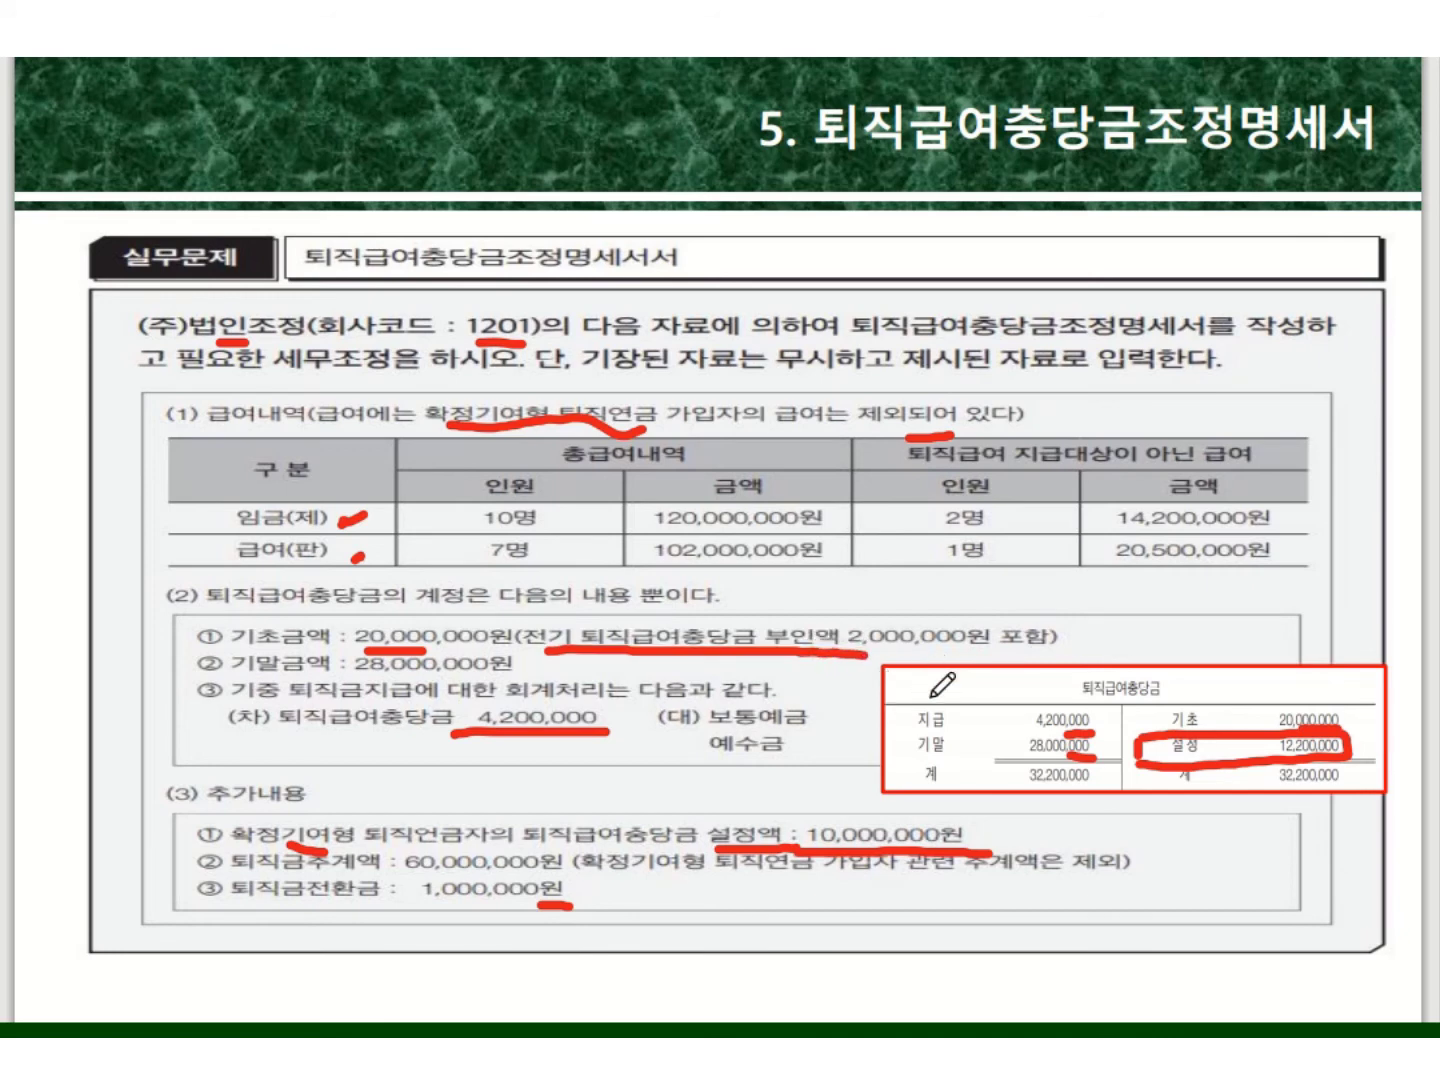
{"action": "key", "text": "alt+Tab"}
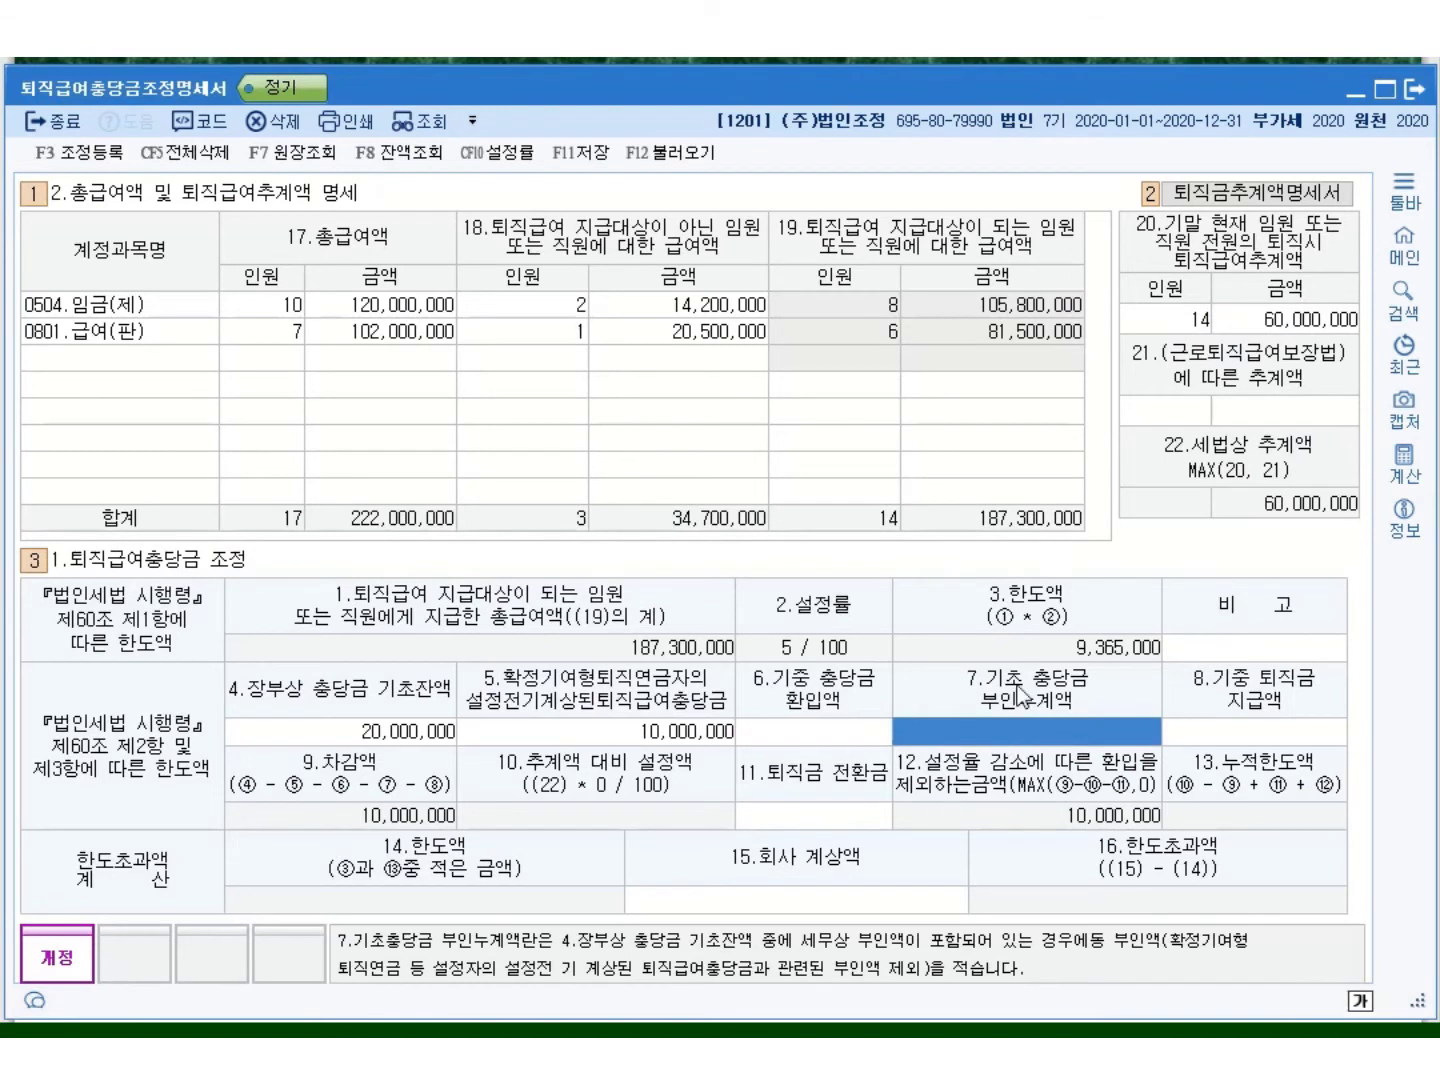
{"action": "type", "text": "2000000"}
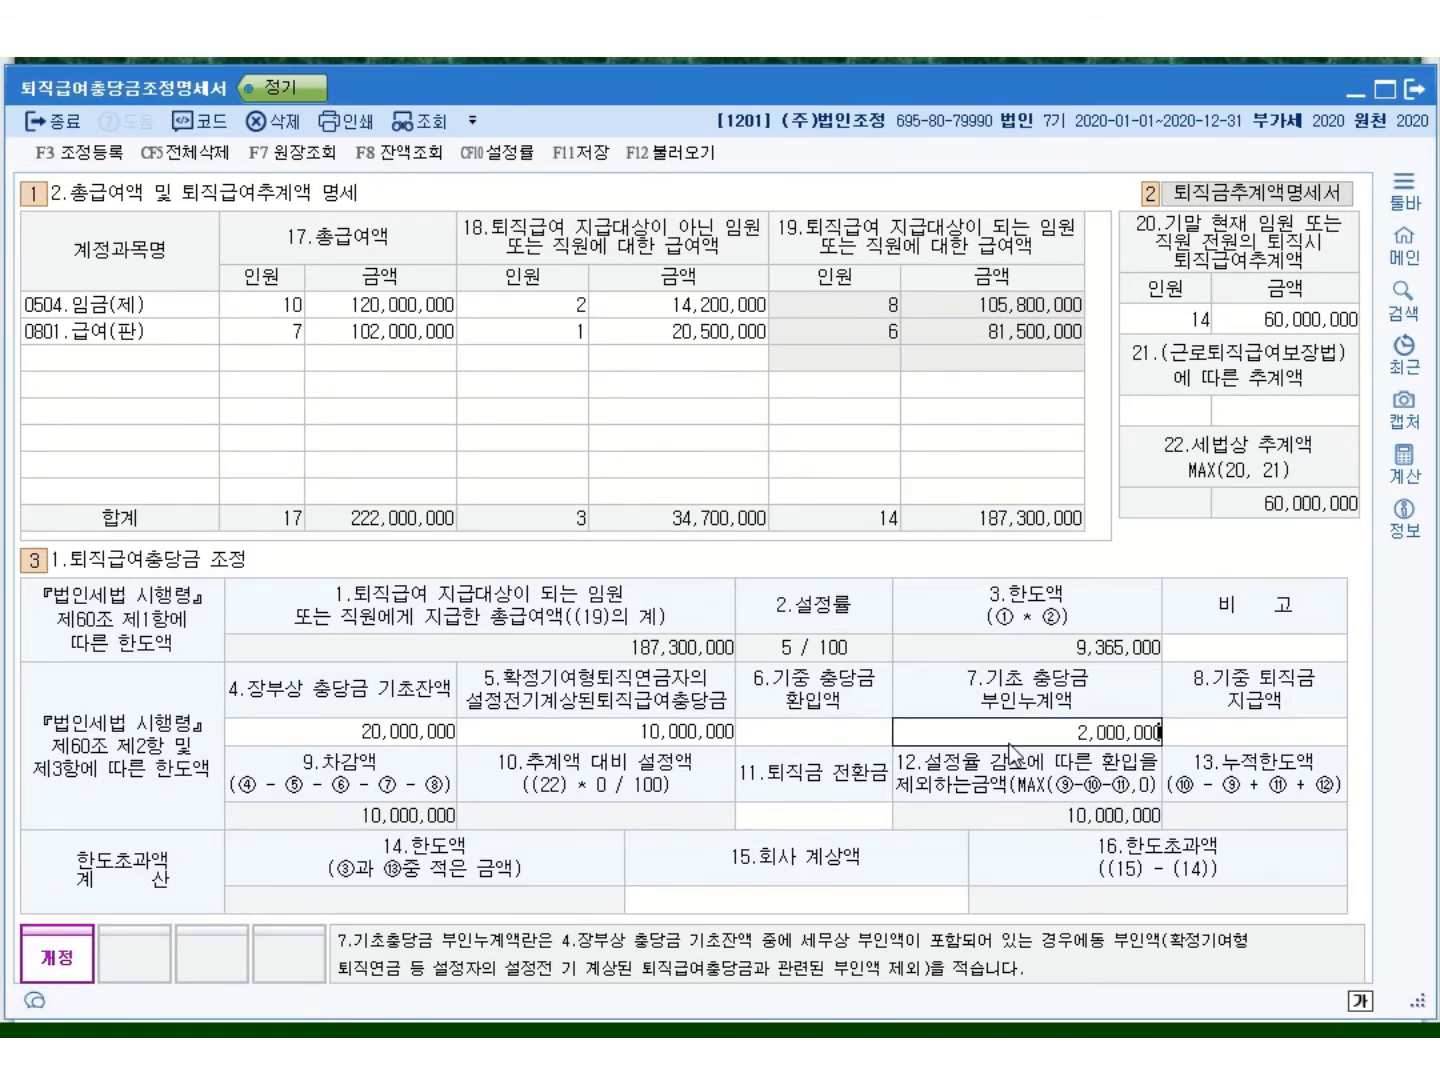
{"action": "key", "text": "Return"}
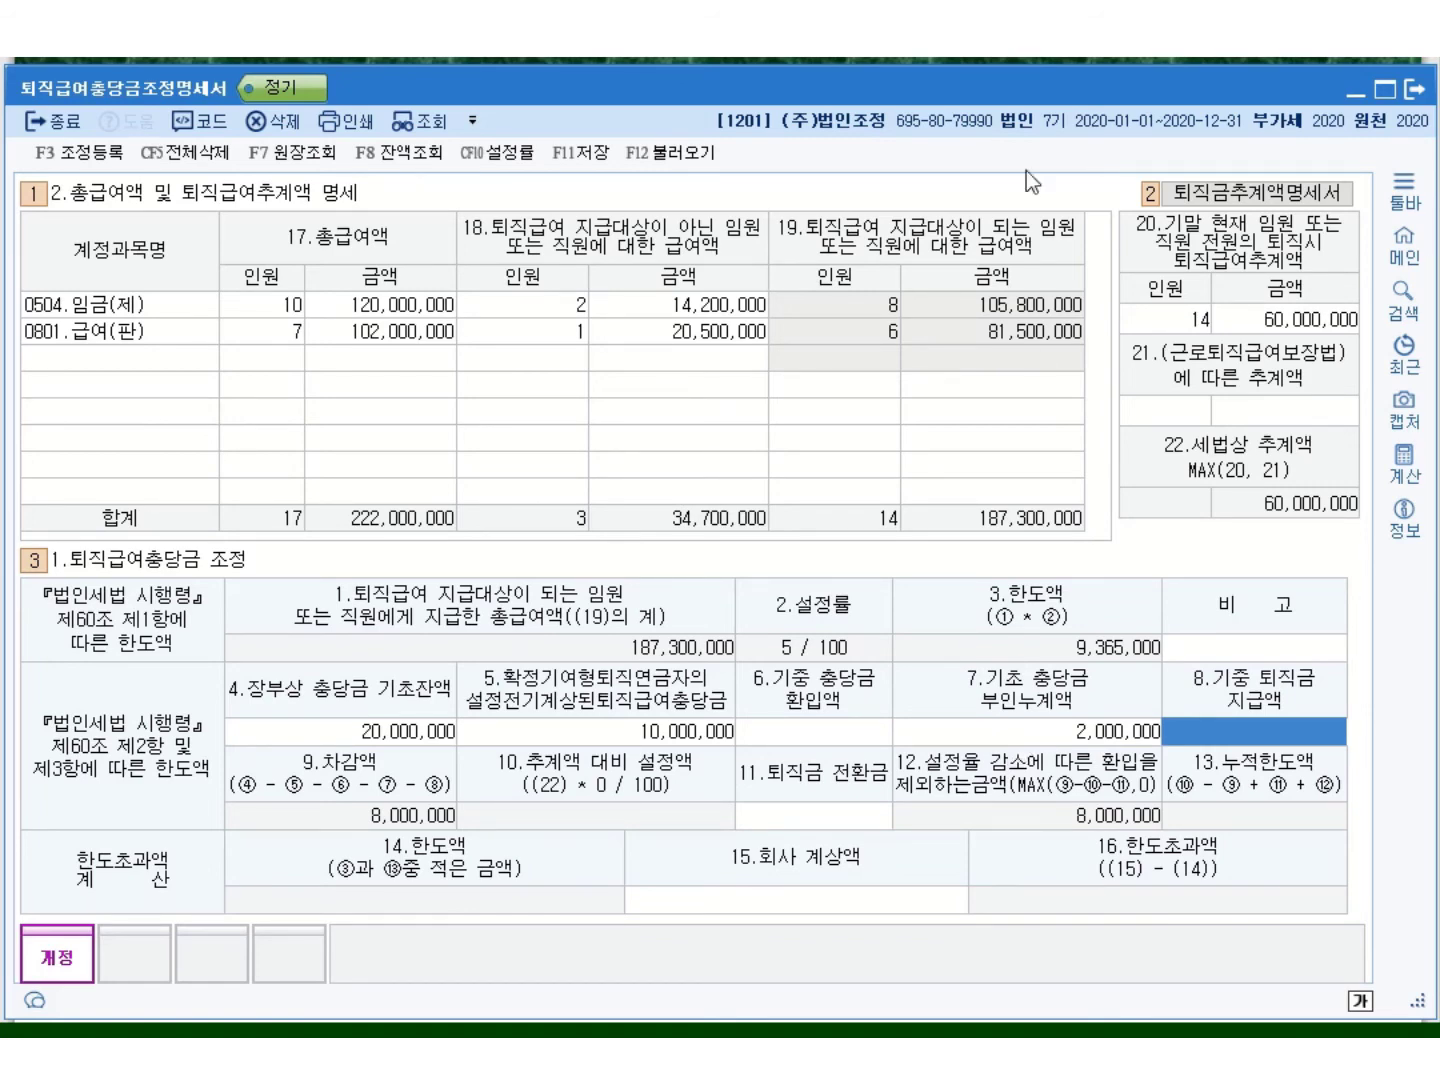
Check the retirement payment on the problem slide and enter 4,200,000 in item 8, 기중 퇴직금 지급액, of the tax form.
{"action": "key", "text": "alt+Tab"}
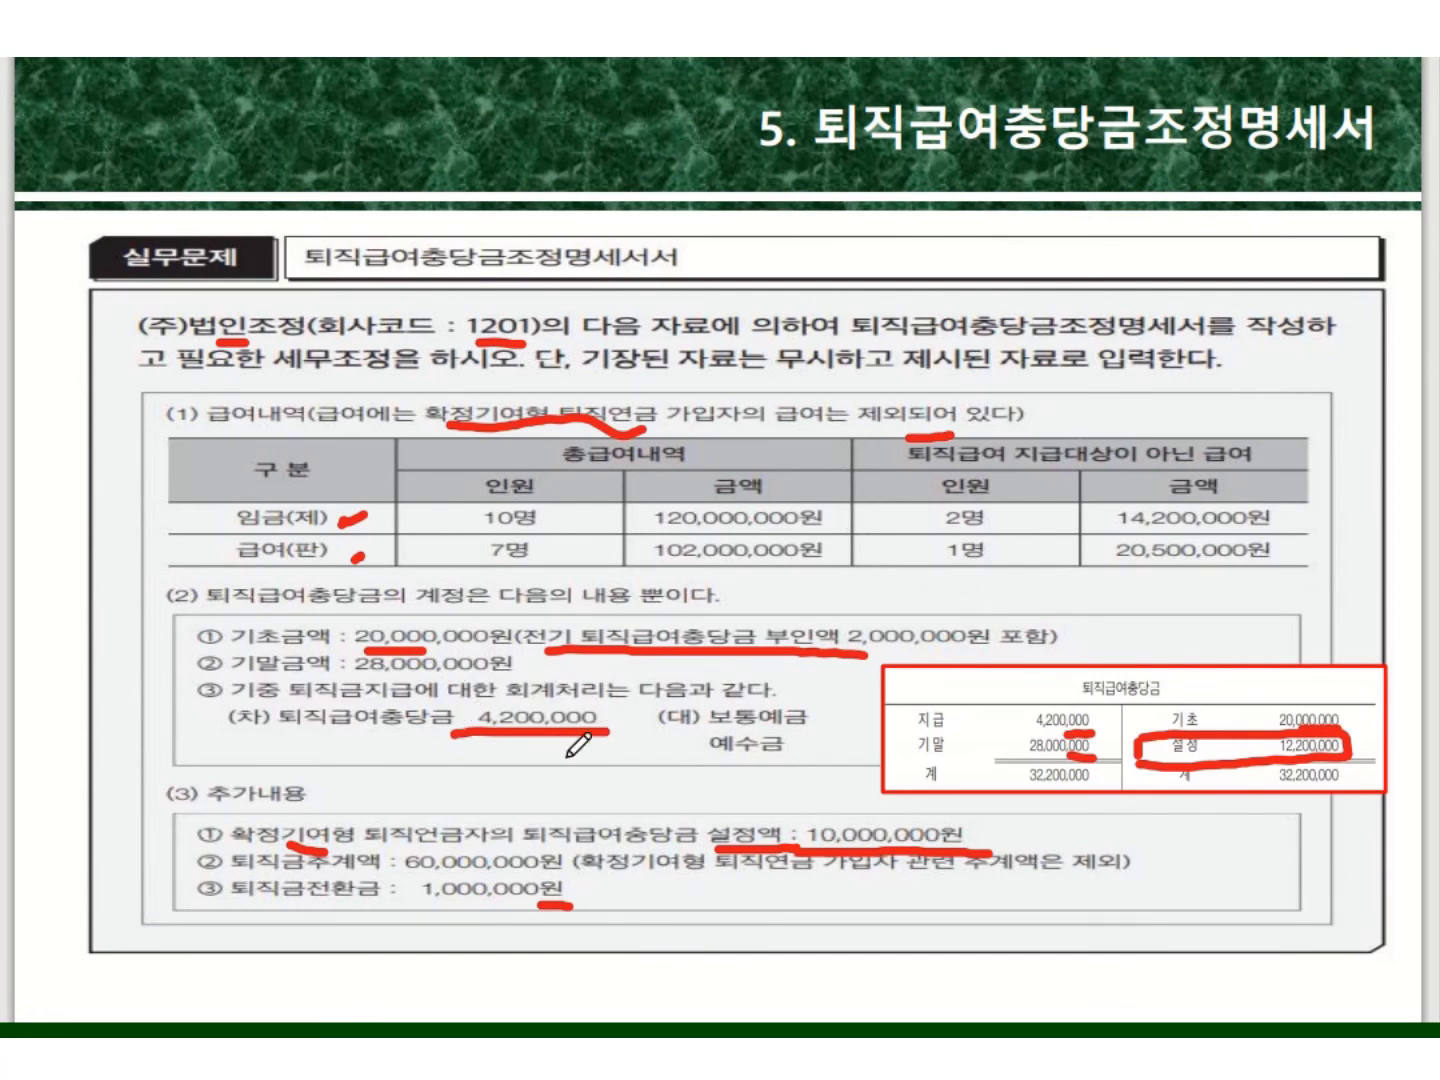
{"action": "key", "text": "alt+Tab"}
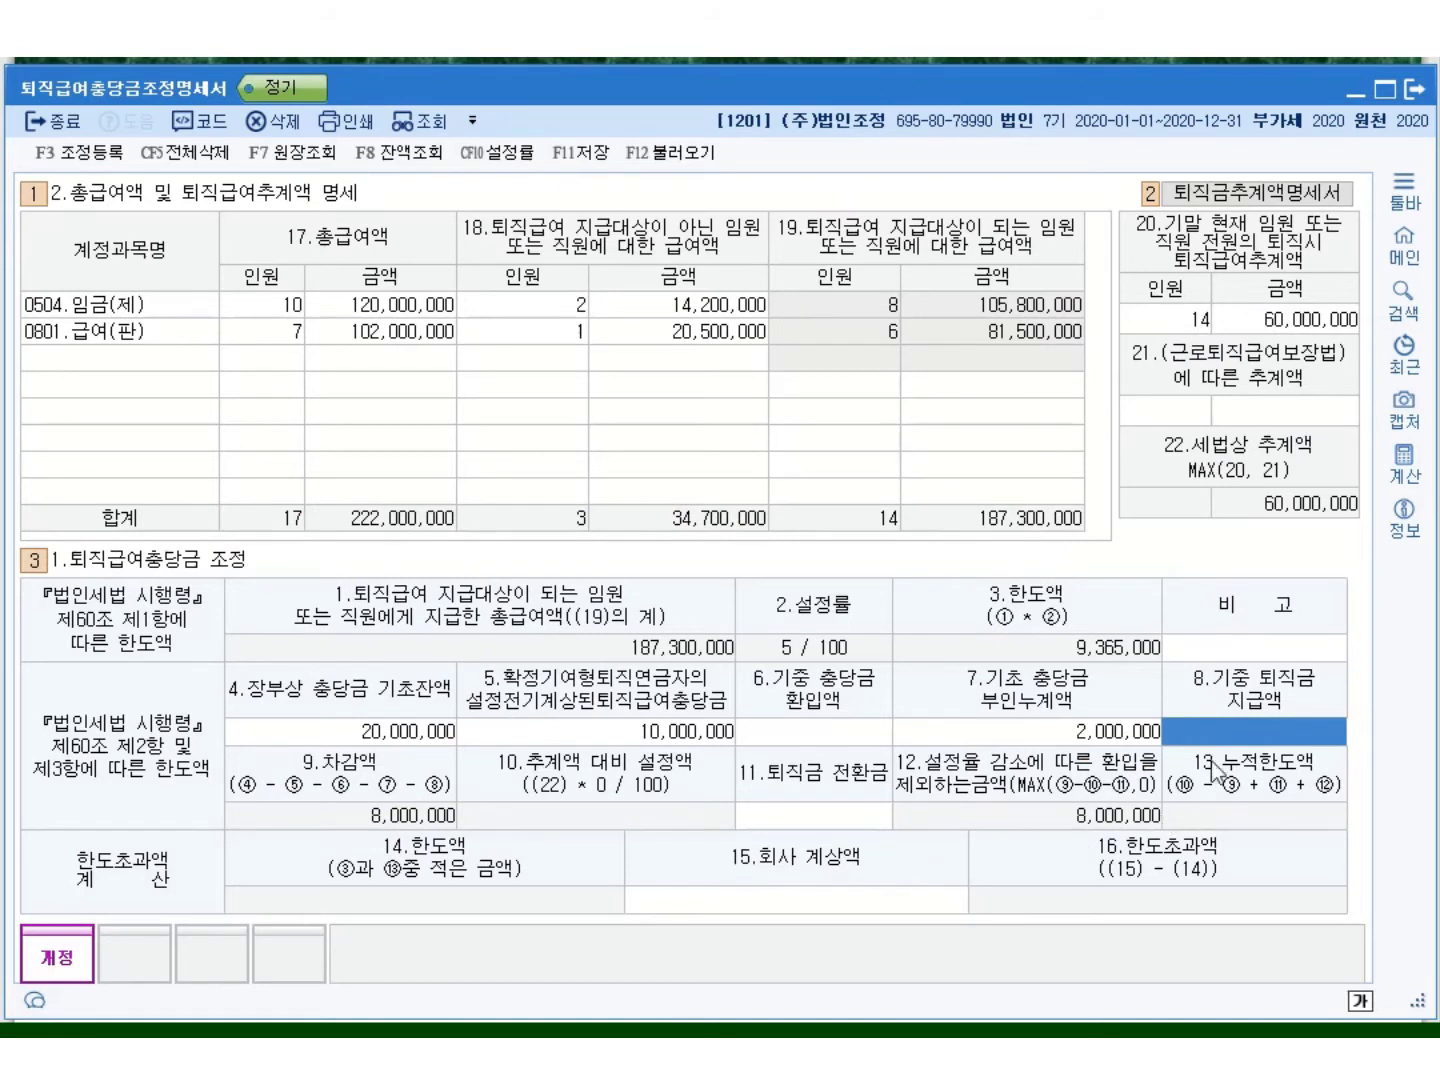
{"action": "type", "text": "4200000"}
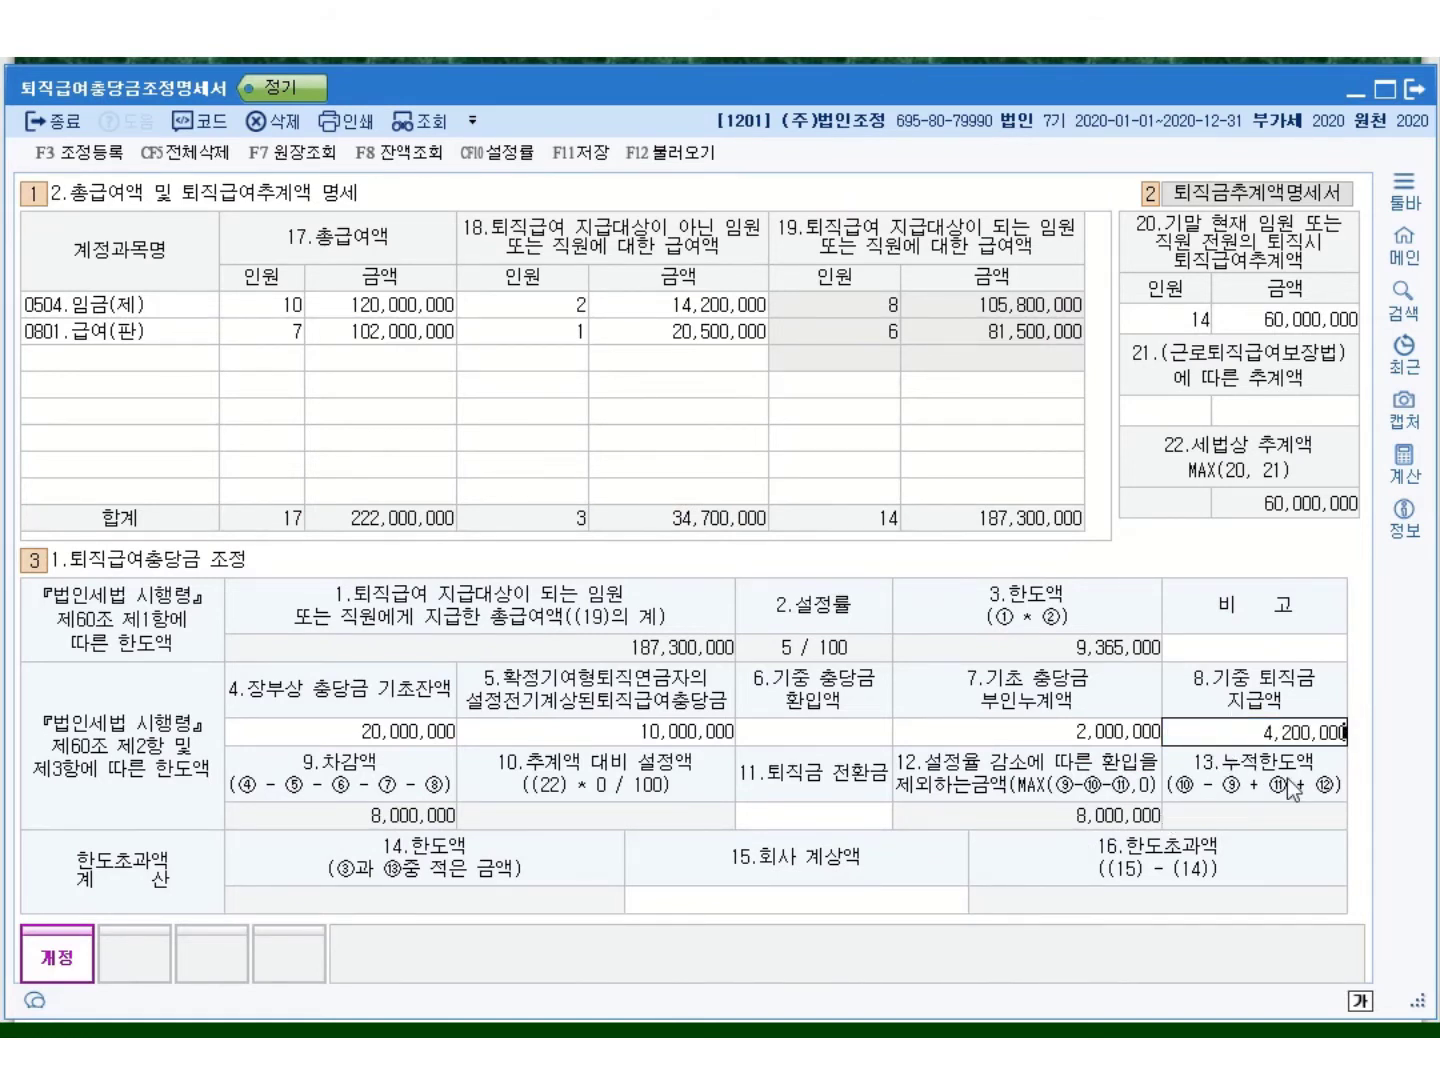
{"action": "key", "text": "Return"}
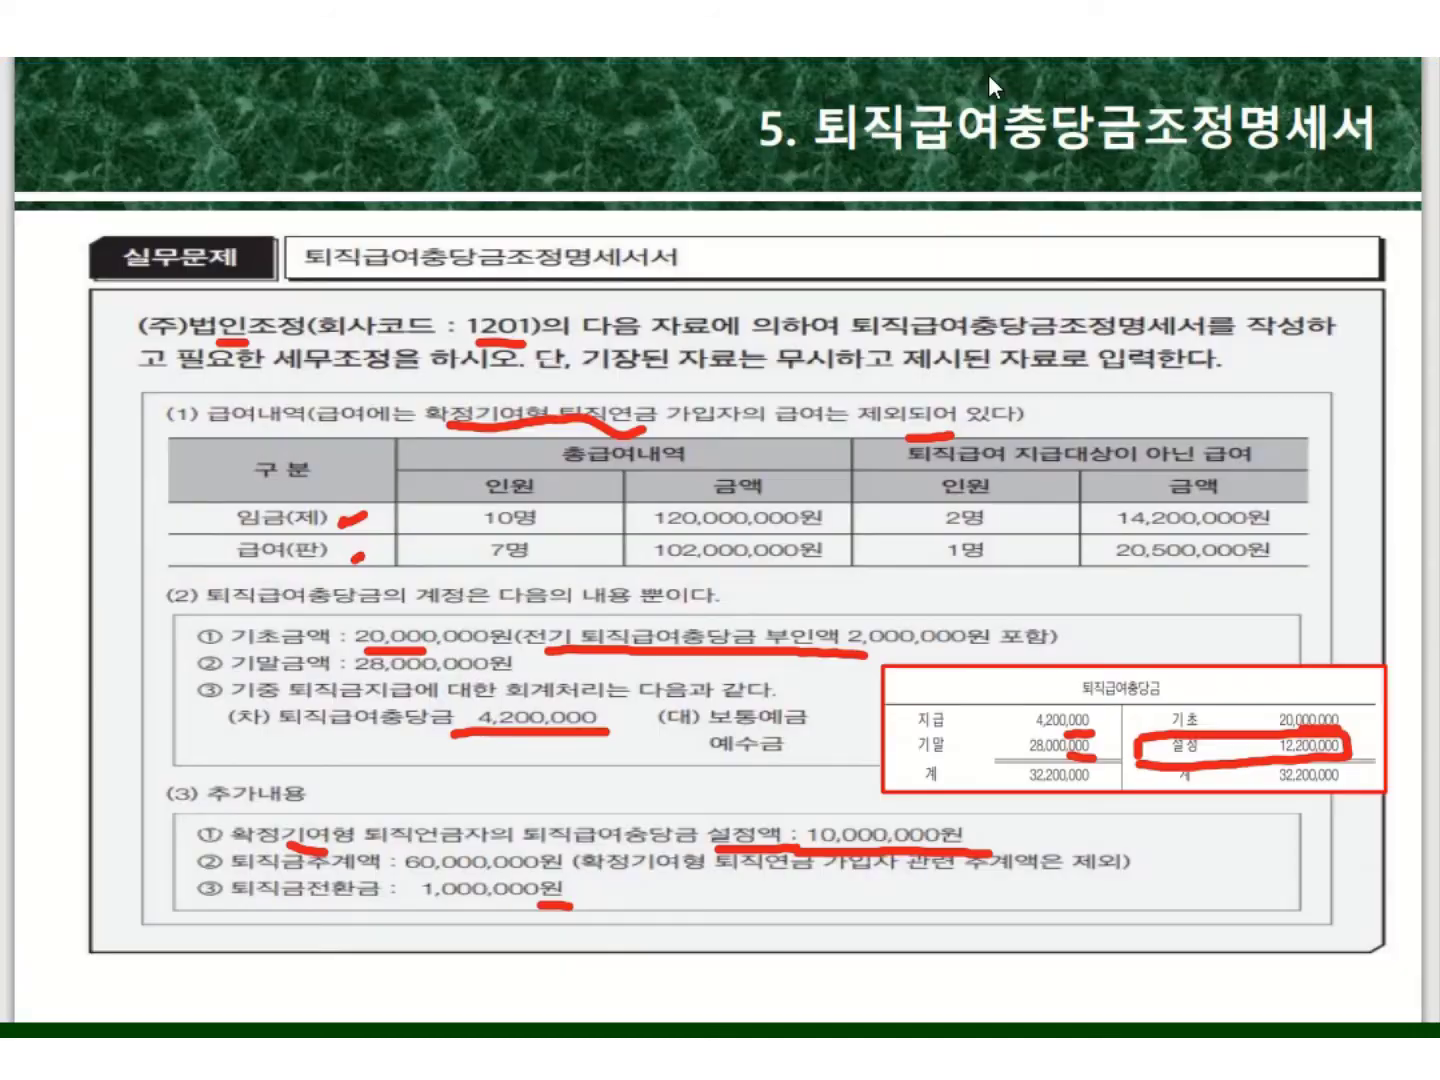
Underline 퇴직금전환금 on the problem slide, return to the tax form and enter 1,000,000 in item 11, 퇴직금 전환금.
{"action": "key", "text": "alt+Tab"}
{"action": "left_click_drag", "start_coordinate": [422, 908], "coordinate": [567, 911]}
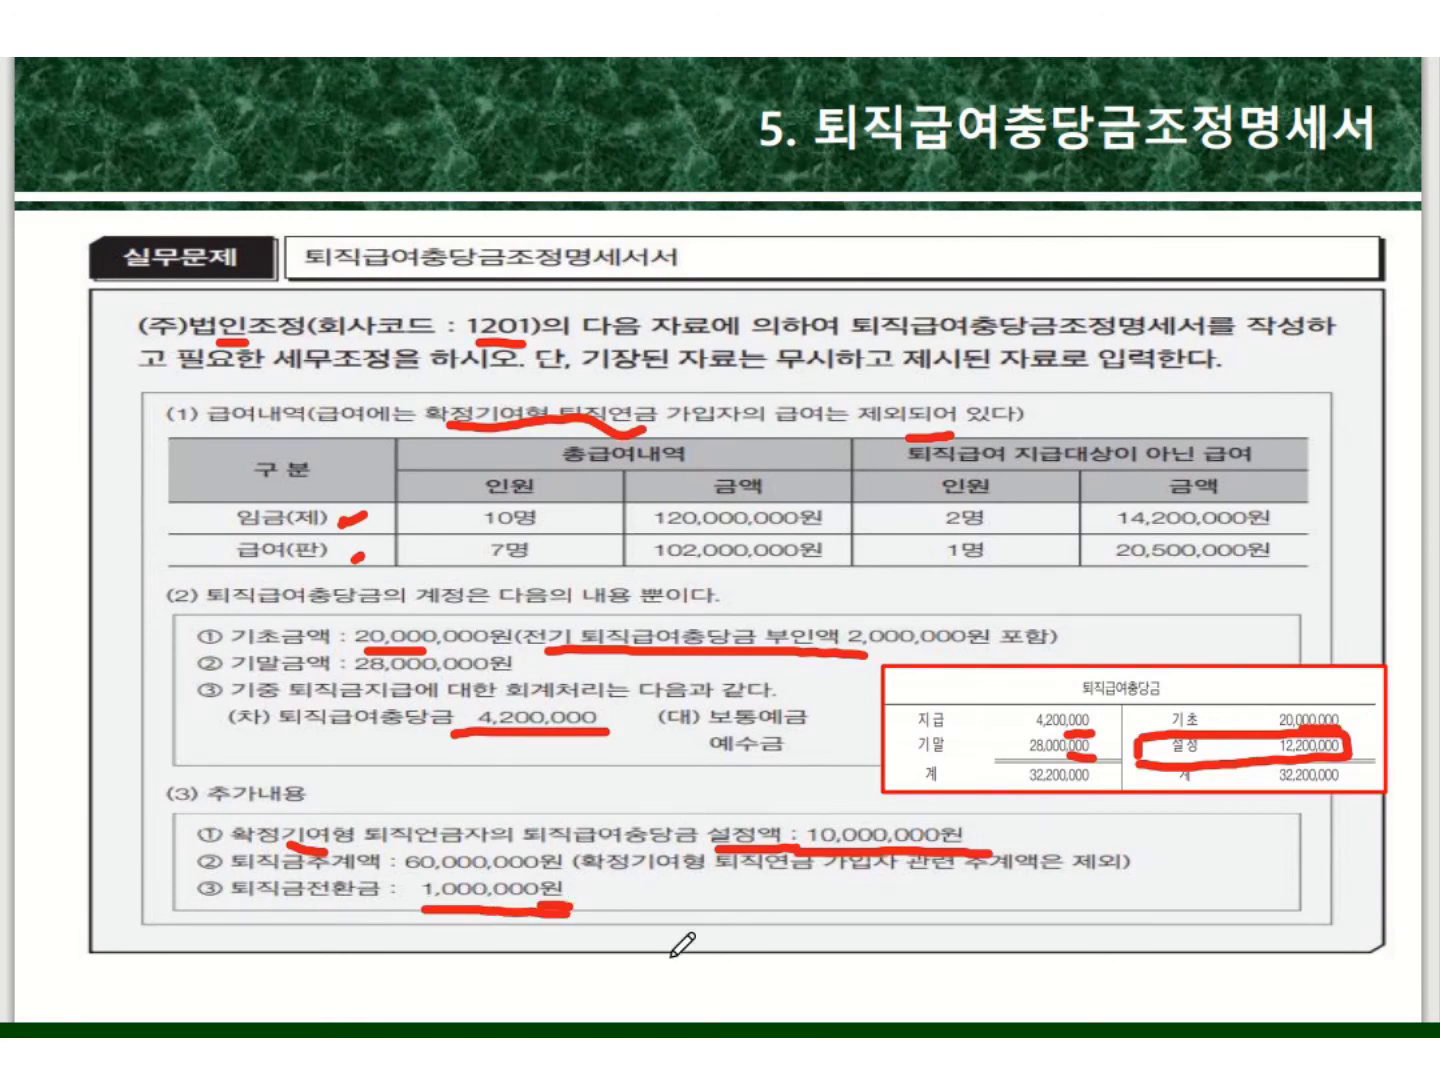
{"action": "key", "text": "alt+Tab"}
{"action": "left_click", "coordinate": [822, 822]}
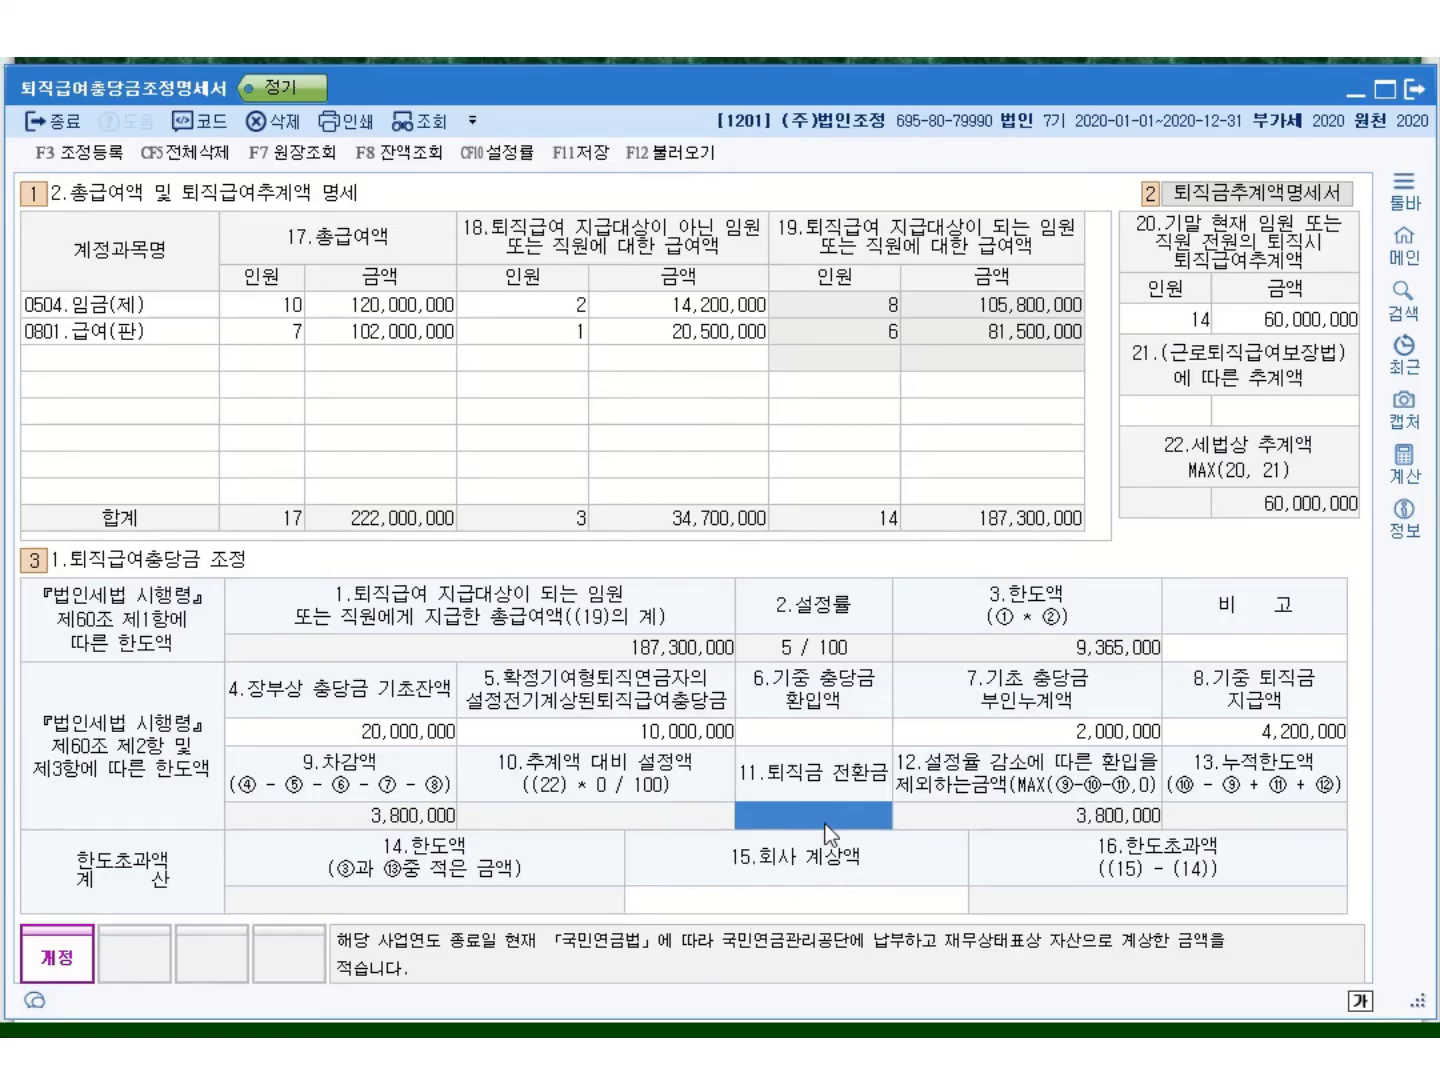
{"action": "type", "text": "1000000"}
{"action": "key", "text": "Return"}
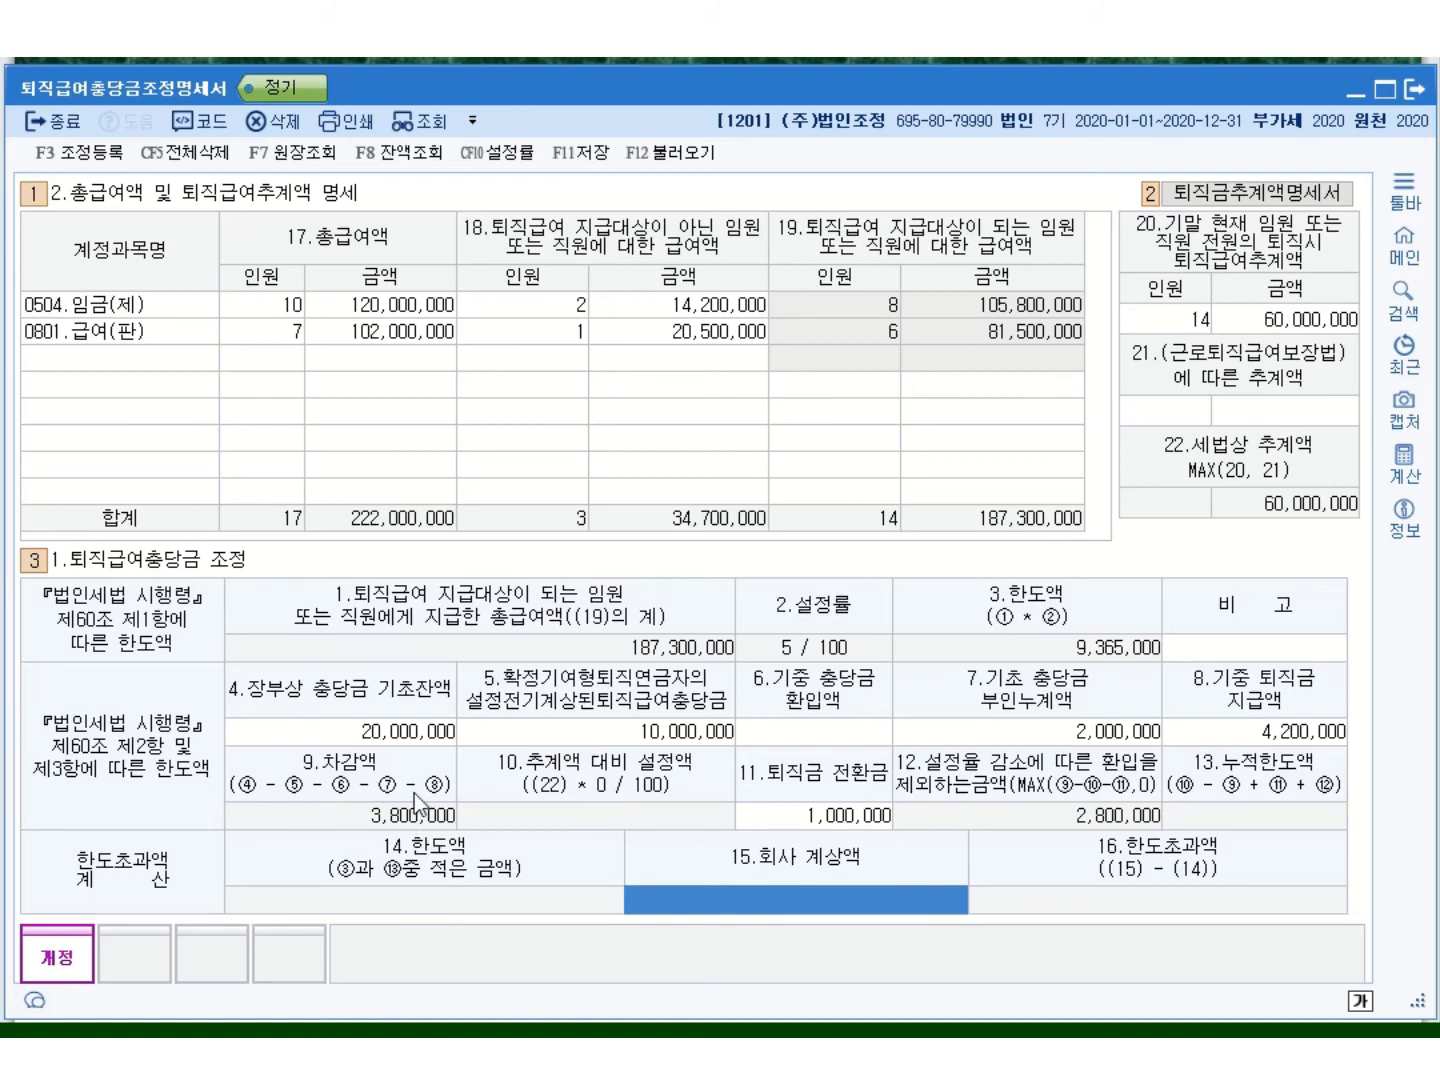
Enter 12,200,000 in item 15, 회사 계상액, and save the statement.
{"action": "left_click", "coordinate": [549, 63]}
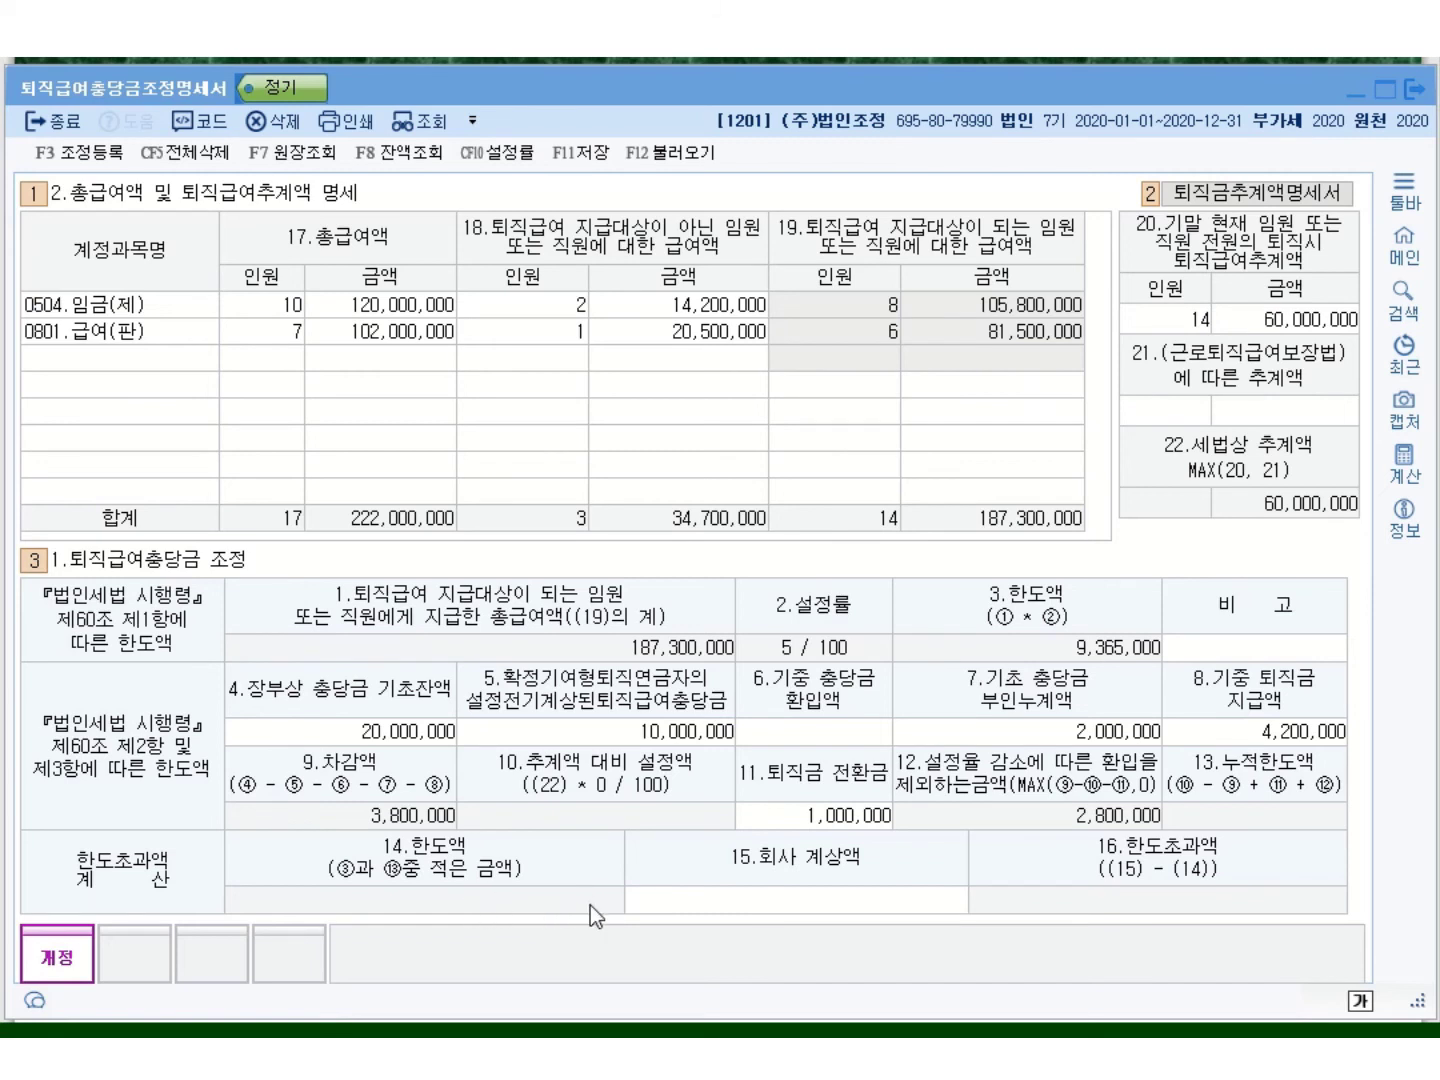
{"action": "left_click", "coordinate": [836, 900]}
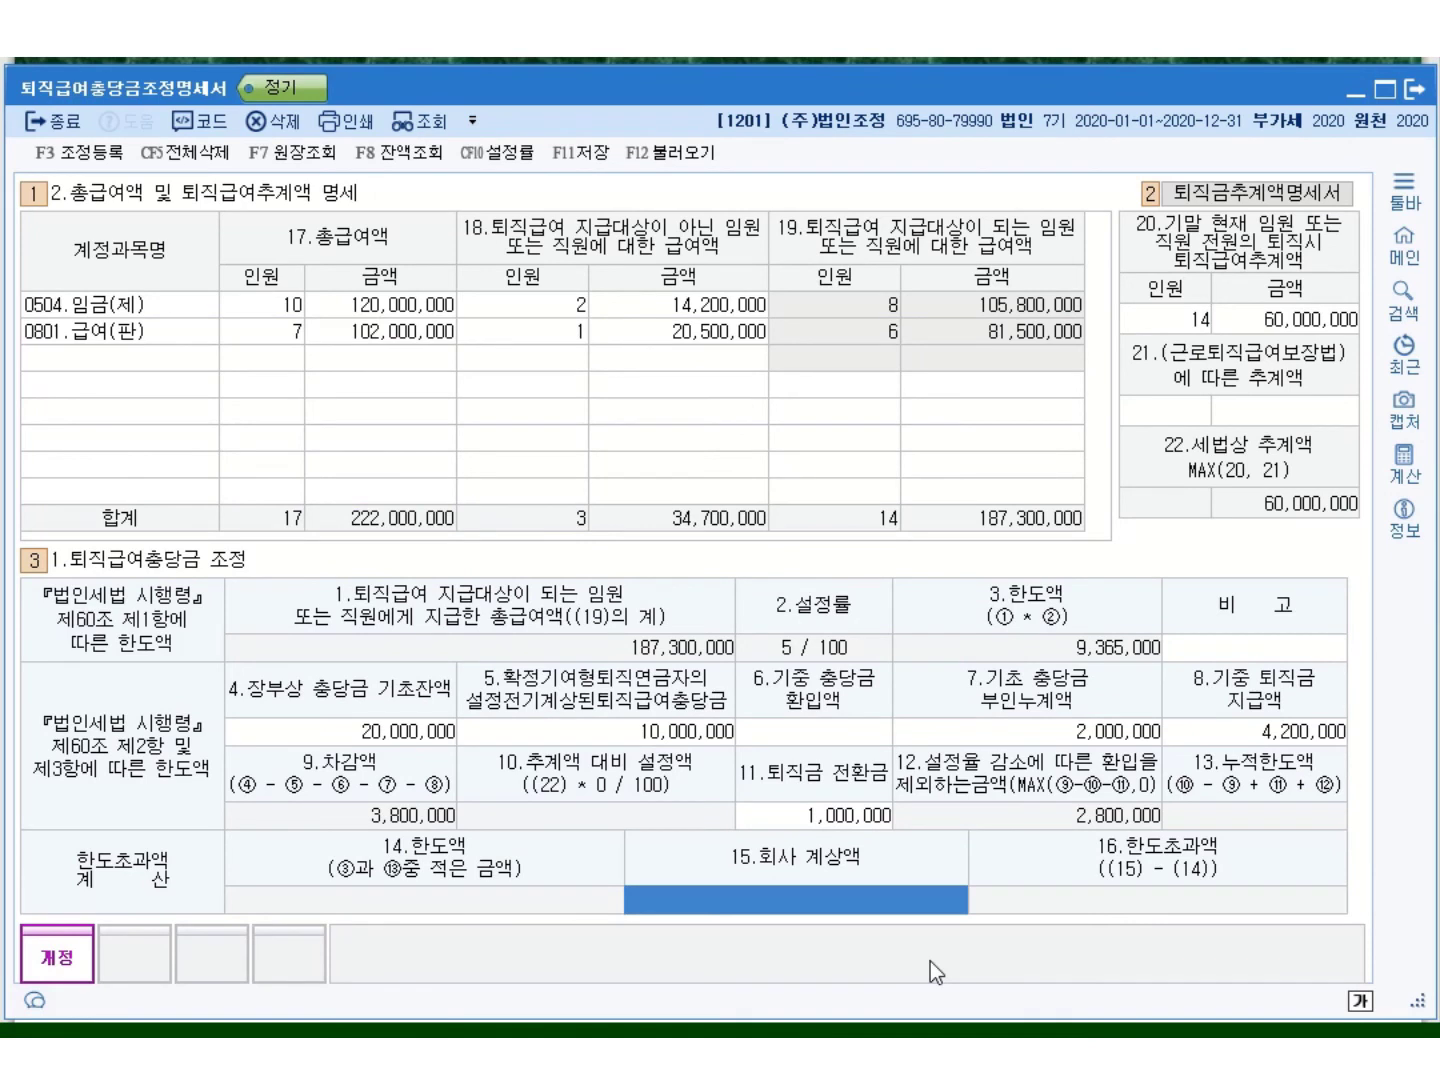
{"action": "type", "text": "12,200,000"}
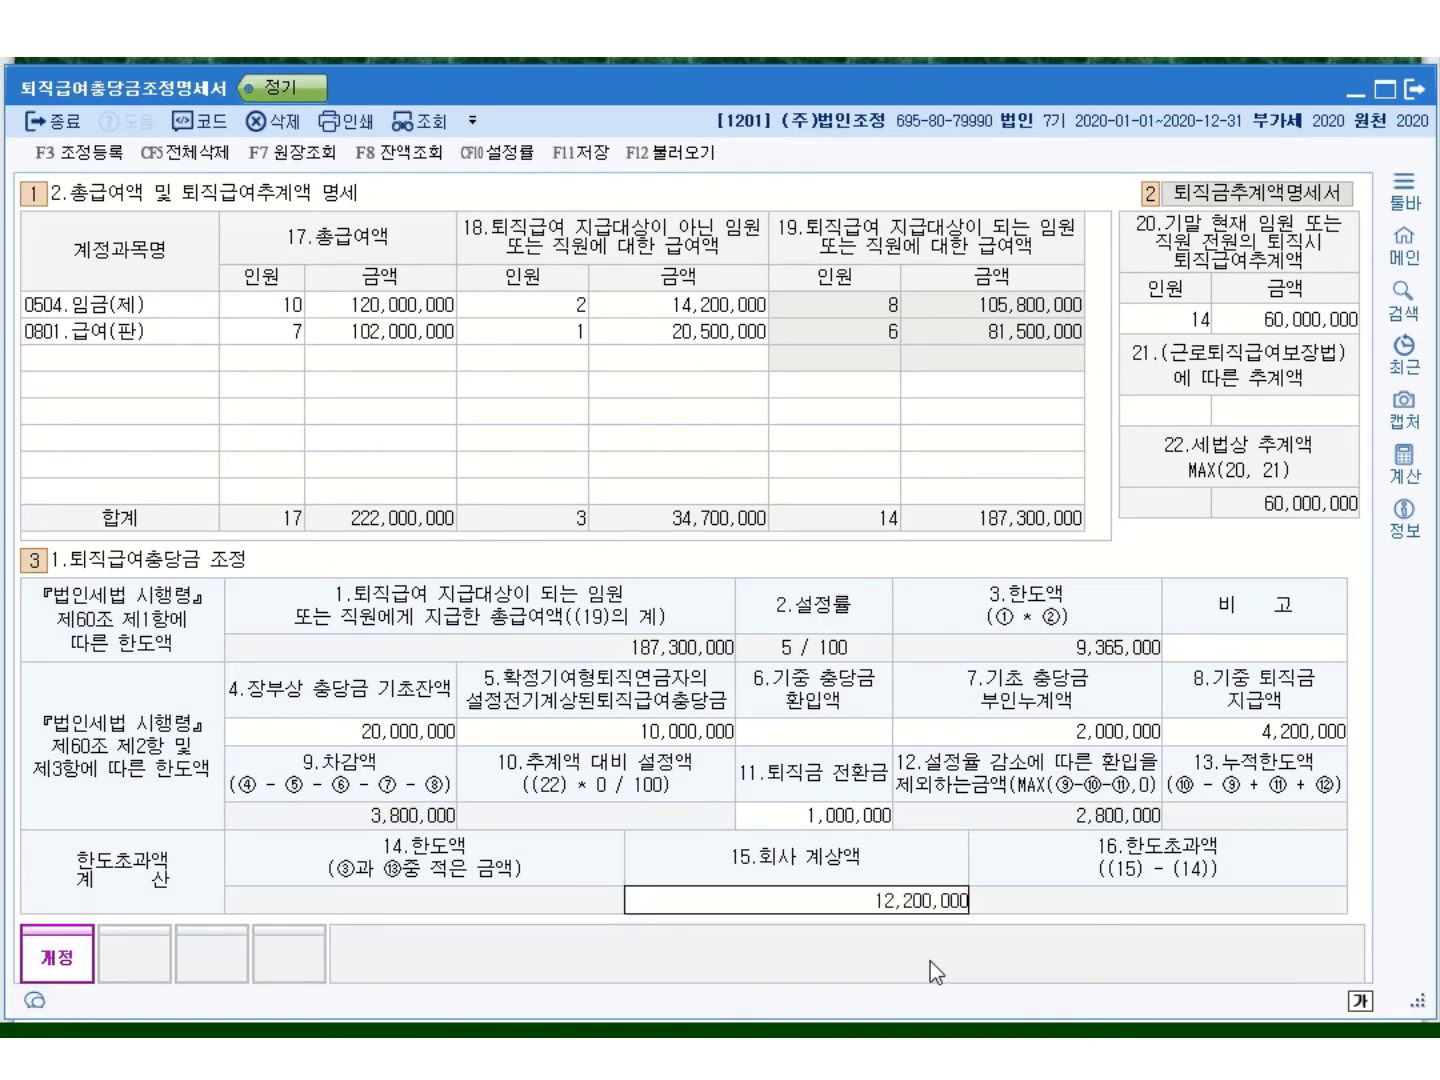
{"action": "key", "text": "Return"}
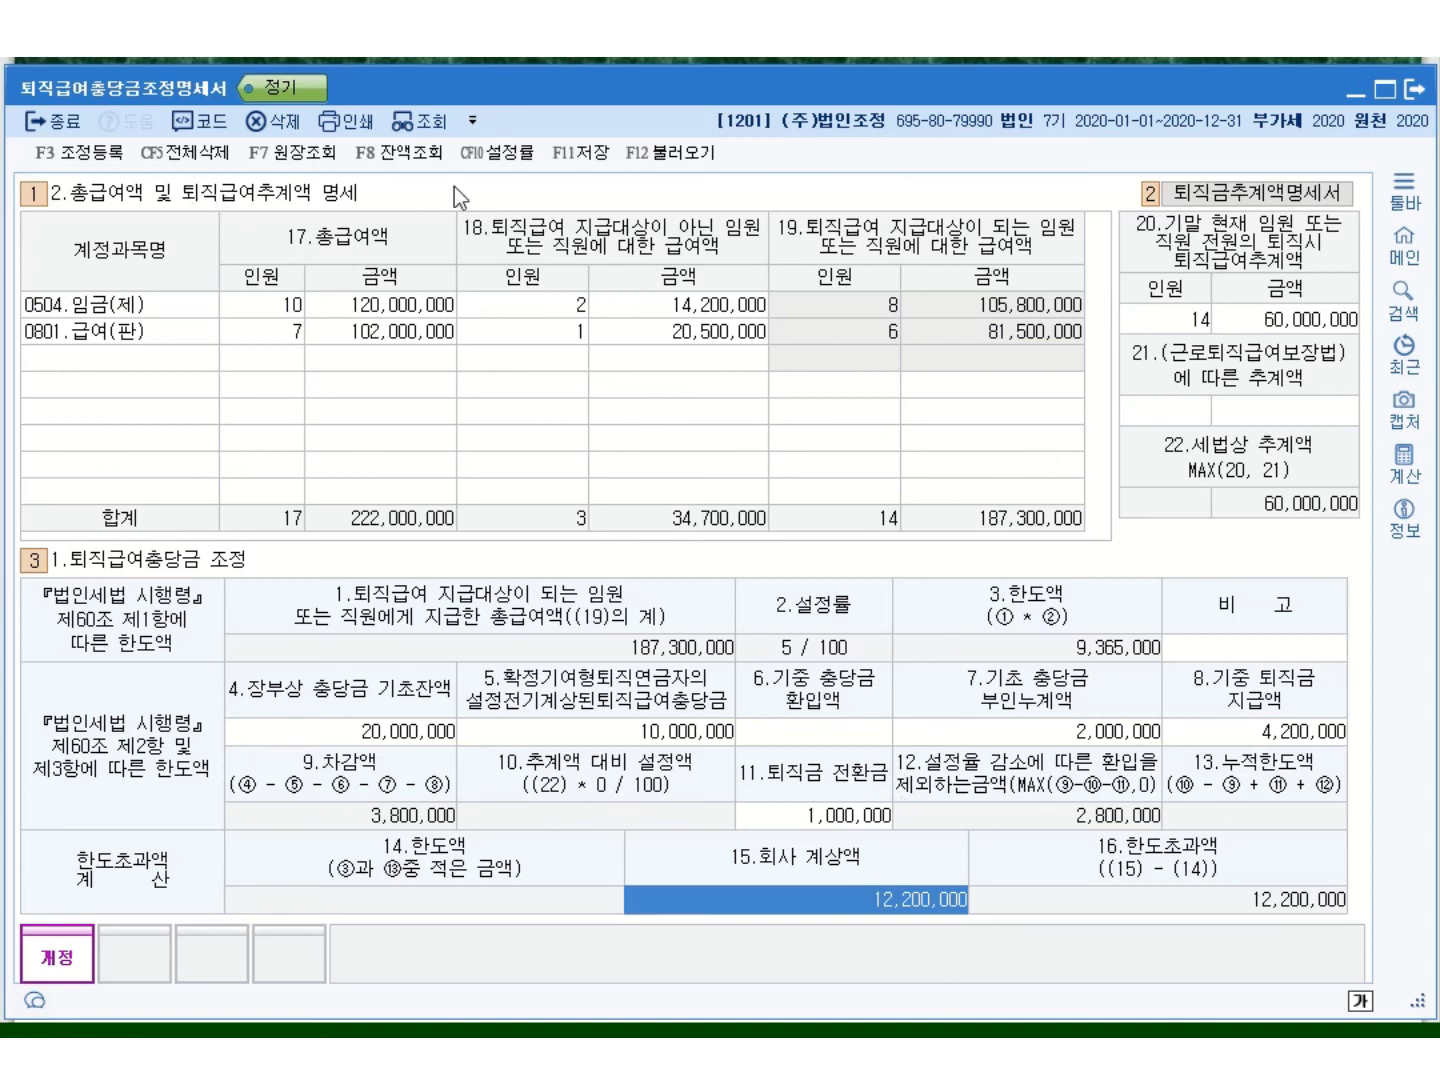
{"action": "left_click", "coordinate": [575, 156]}
Open the adjustment registration and add 퇴직급여충당금한도초과 by direct entry as a new item under 익금산입 및 손금불산입.
{"action": "left_click", "coordinate": [89, 163]}
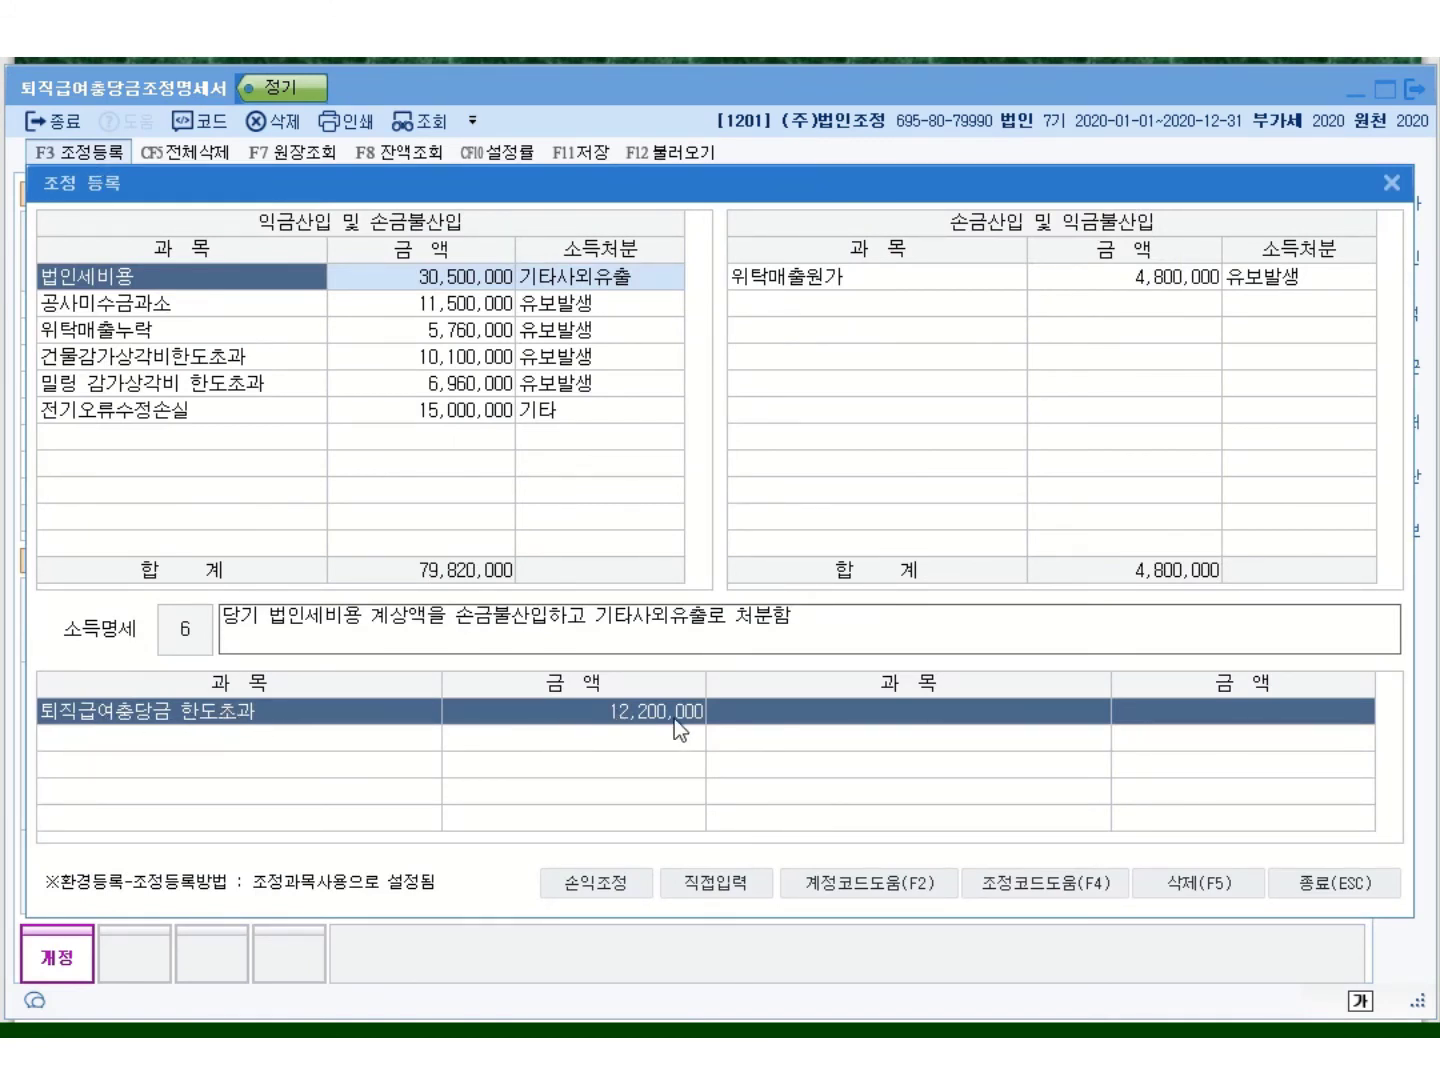
{"action": "left_click", "coordinate": [726, 885]}
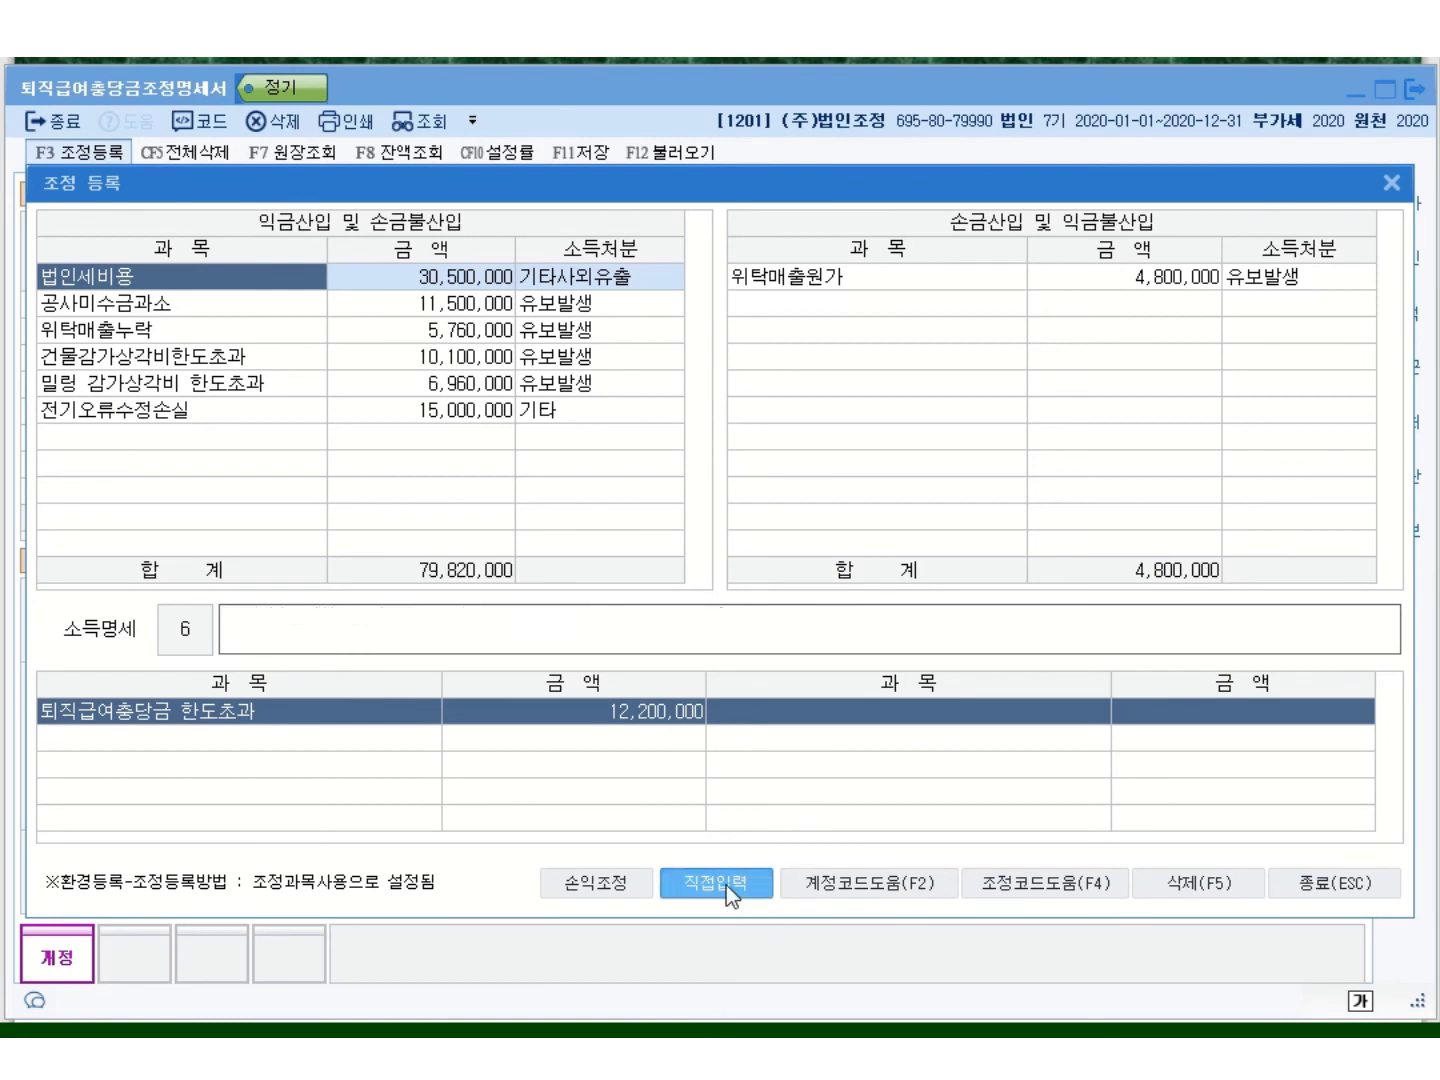
{"action": "left_click", "coordinate": [142, 442]}
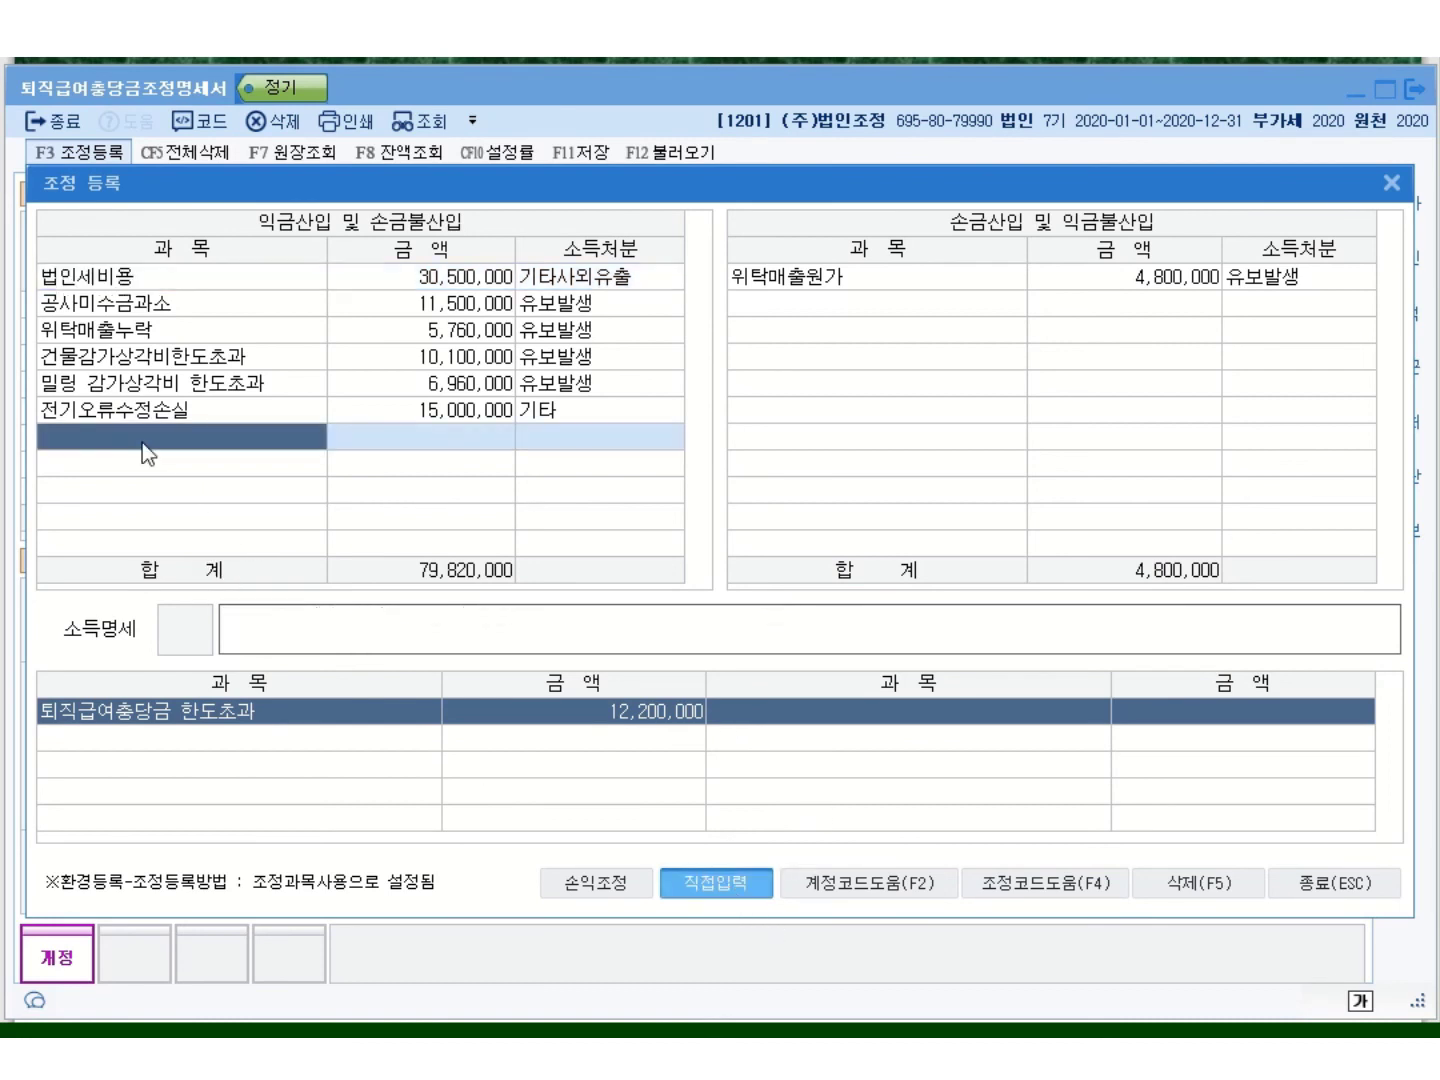
{"action": "type", "text": "토"}
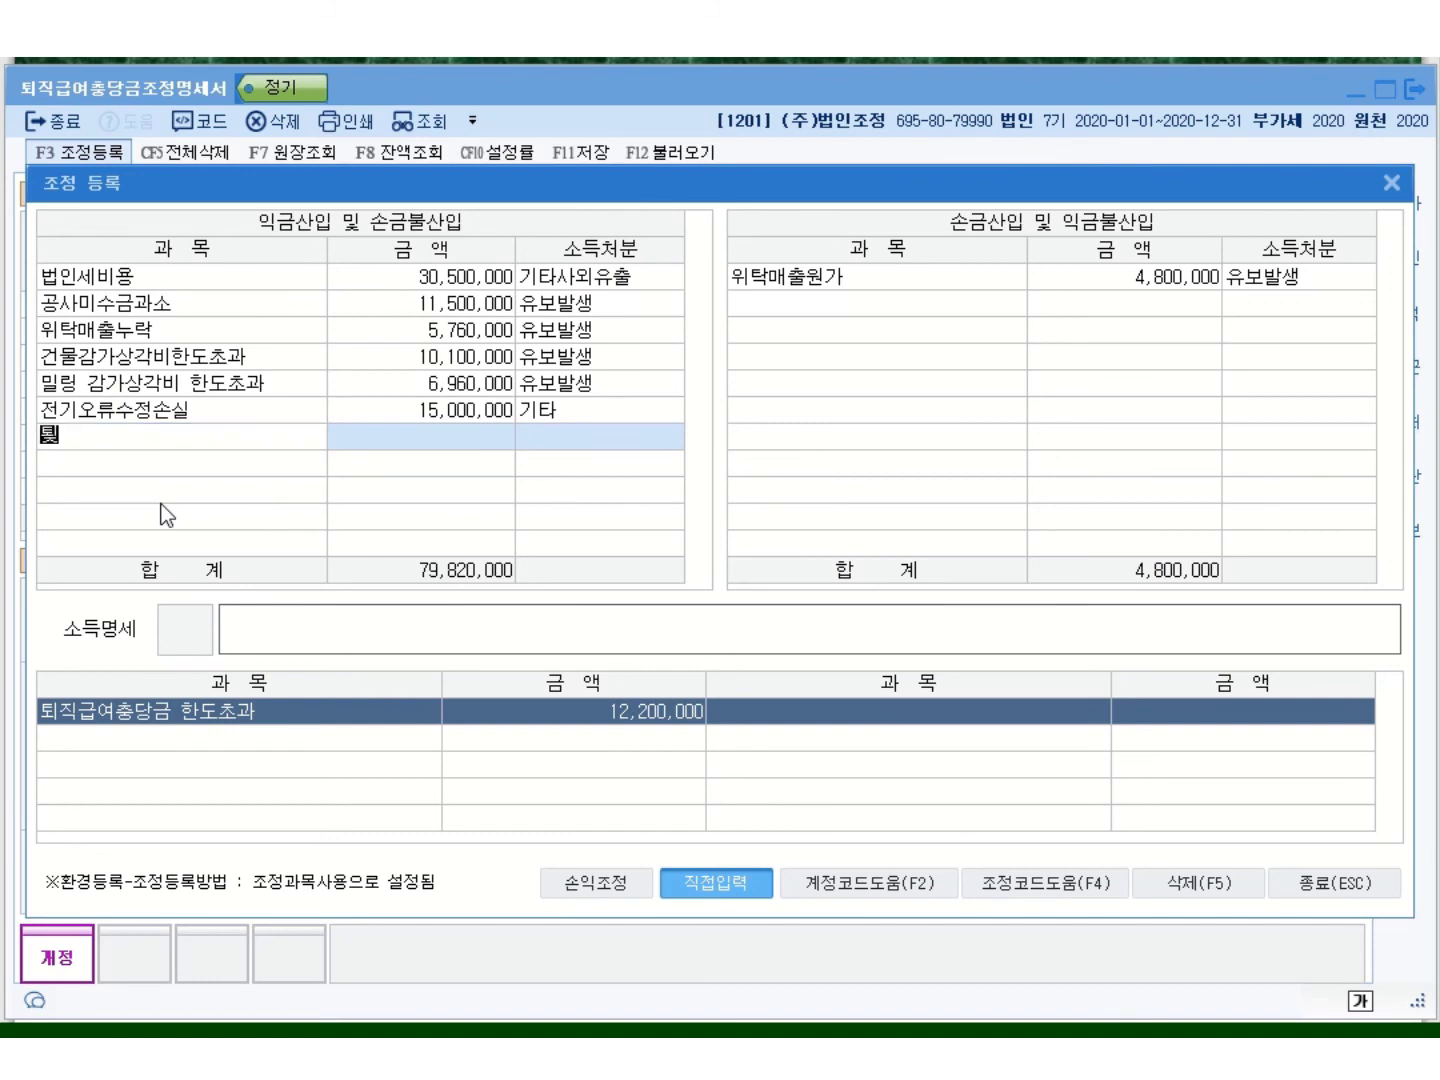
{"action": "type", "text": "직급여충"}
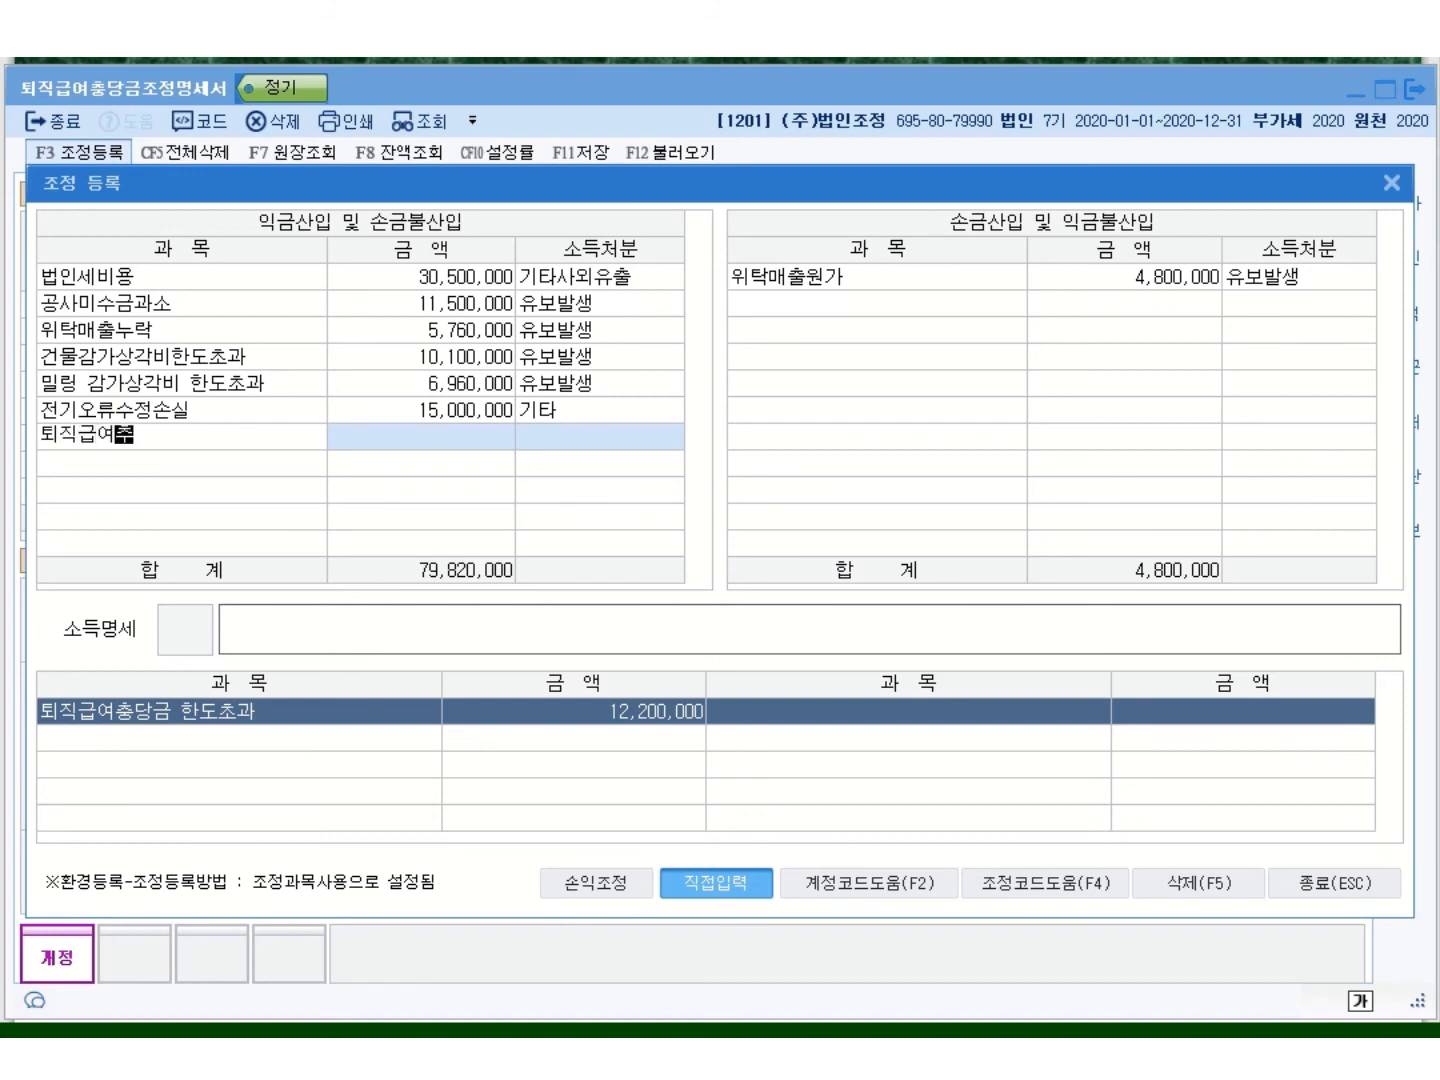
{"action": "type", "text": "ㄷ당"}
{"action": "type", "text": "금"}
{"action": "type", "text": "ㄴ도"}
{"action": "type", "text": "초과"}
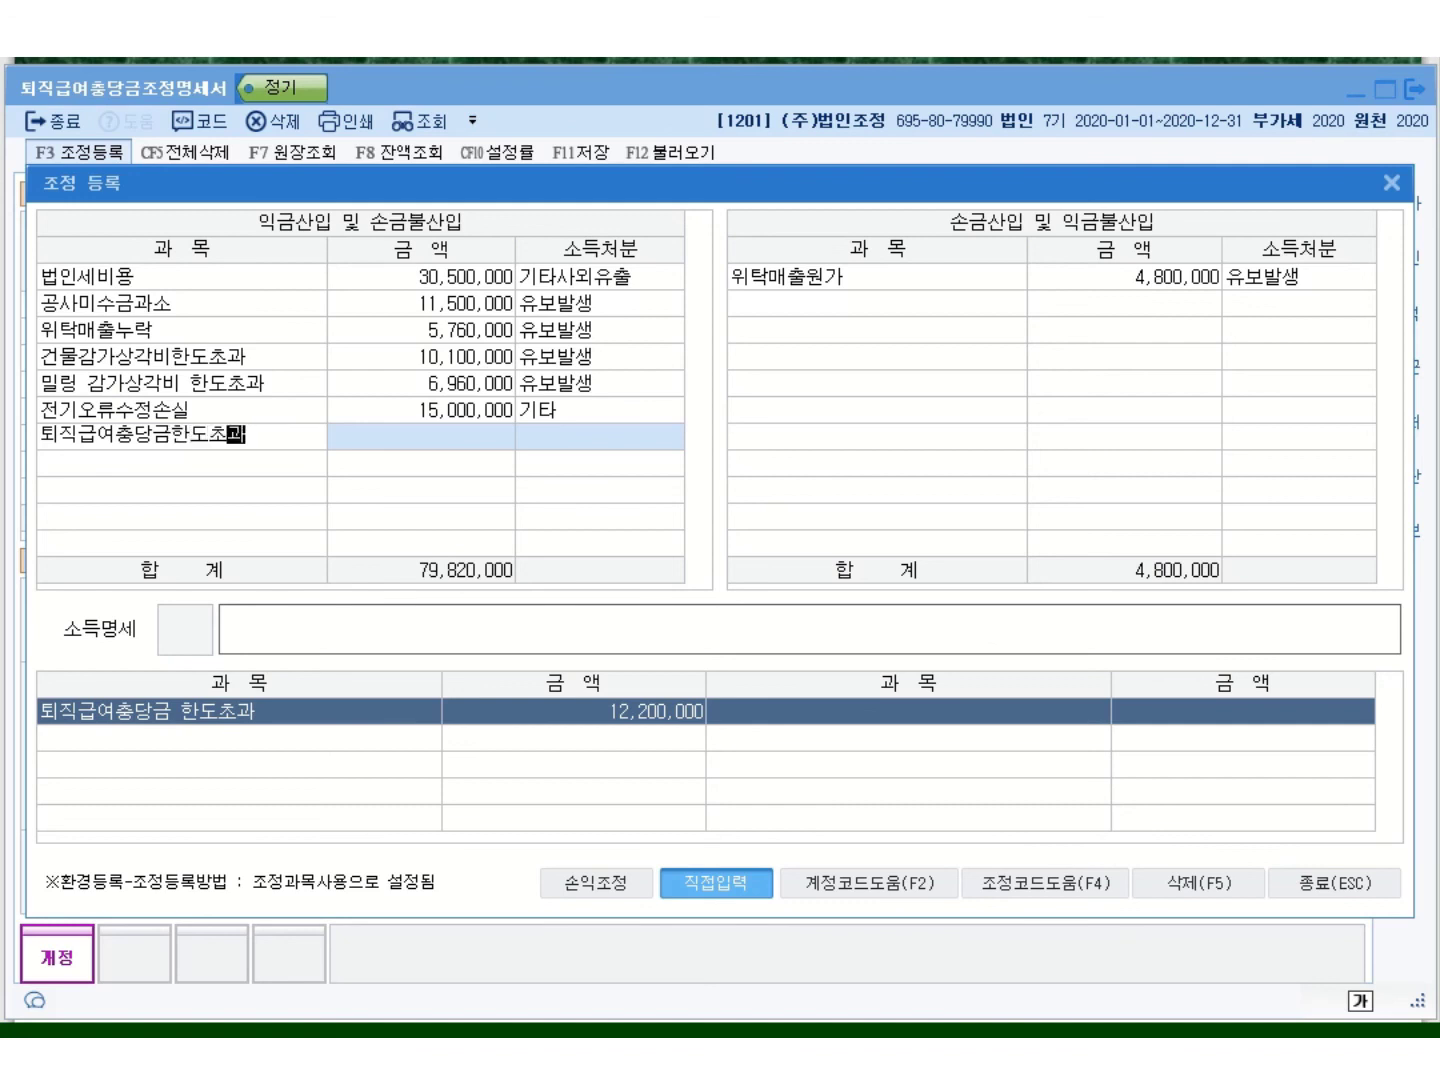
{"action": "key", "text": "Return"}
Give the 퇴직급여충당금한도초과 item an amount of 12,200,000 and the disposition 유보발생, and close the adjustment registration.
{"action": "type", "text": "12200000"}
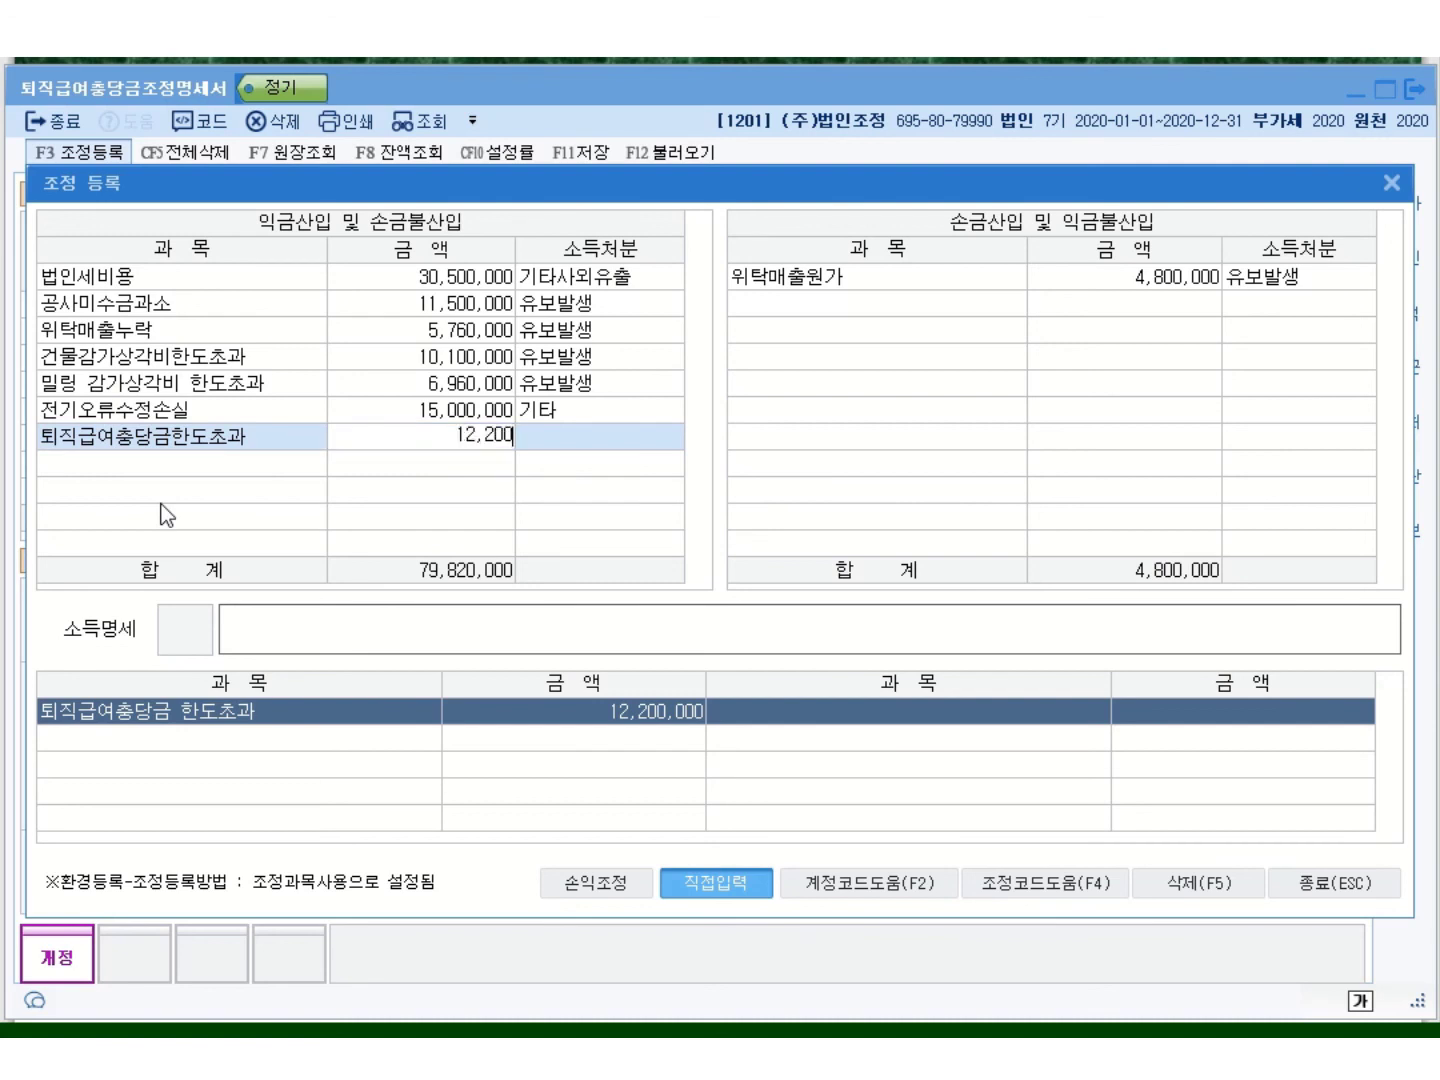
{"action": "key", "text": "Return"}
{"action": "type", "text": "1"}
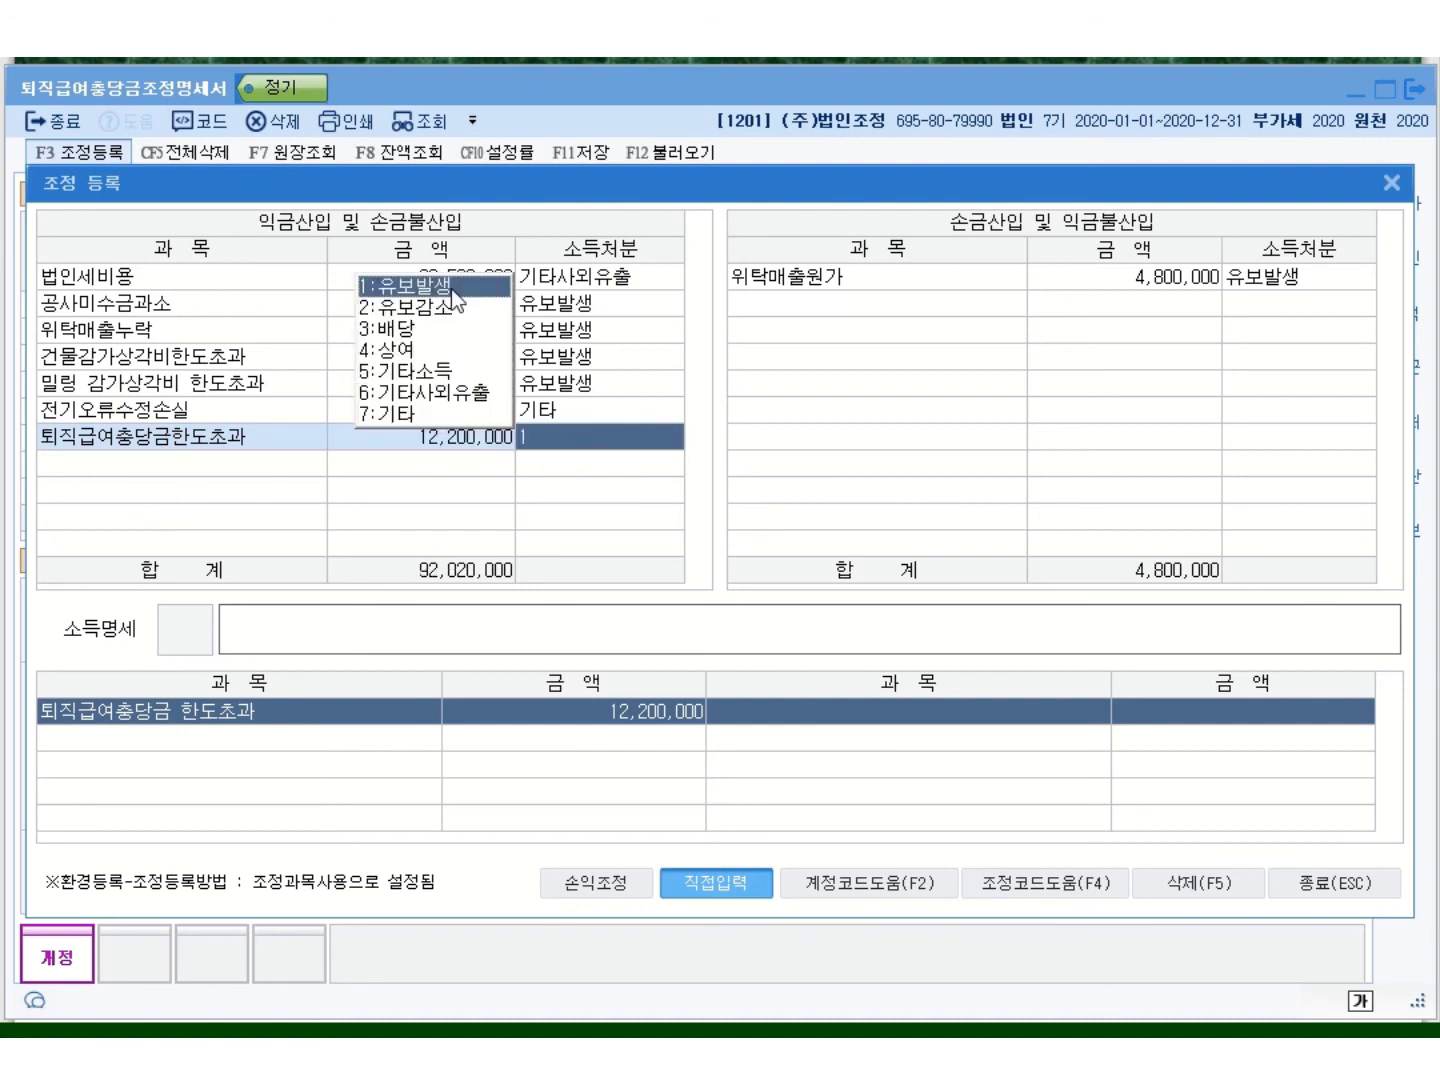
{"action": "key", "text": "Return"}
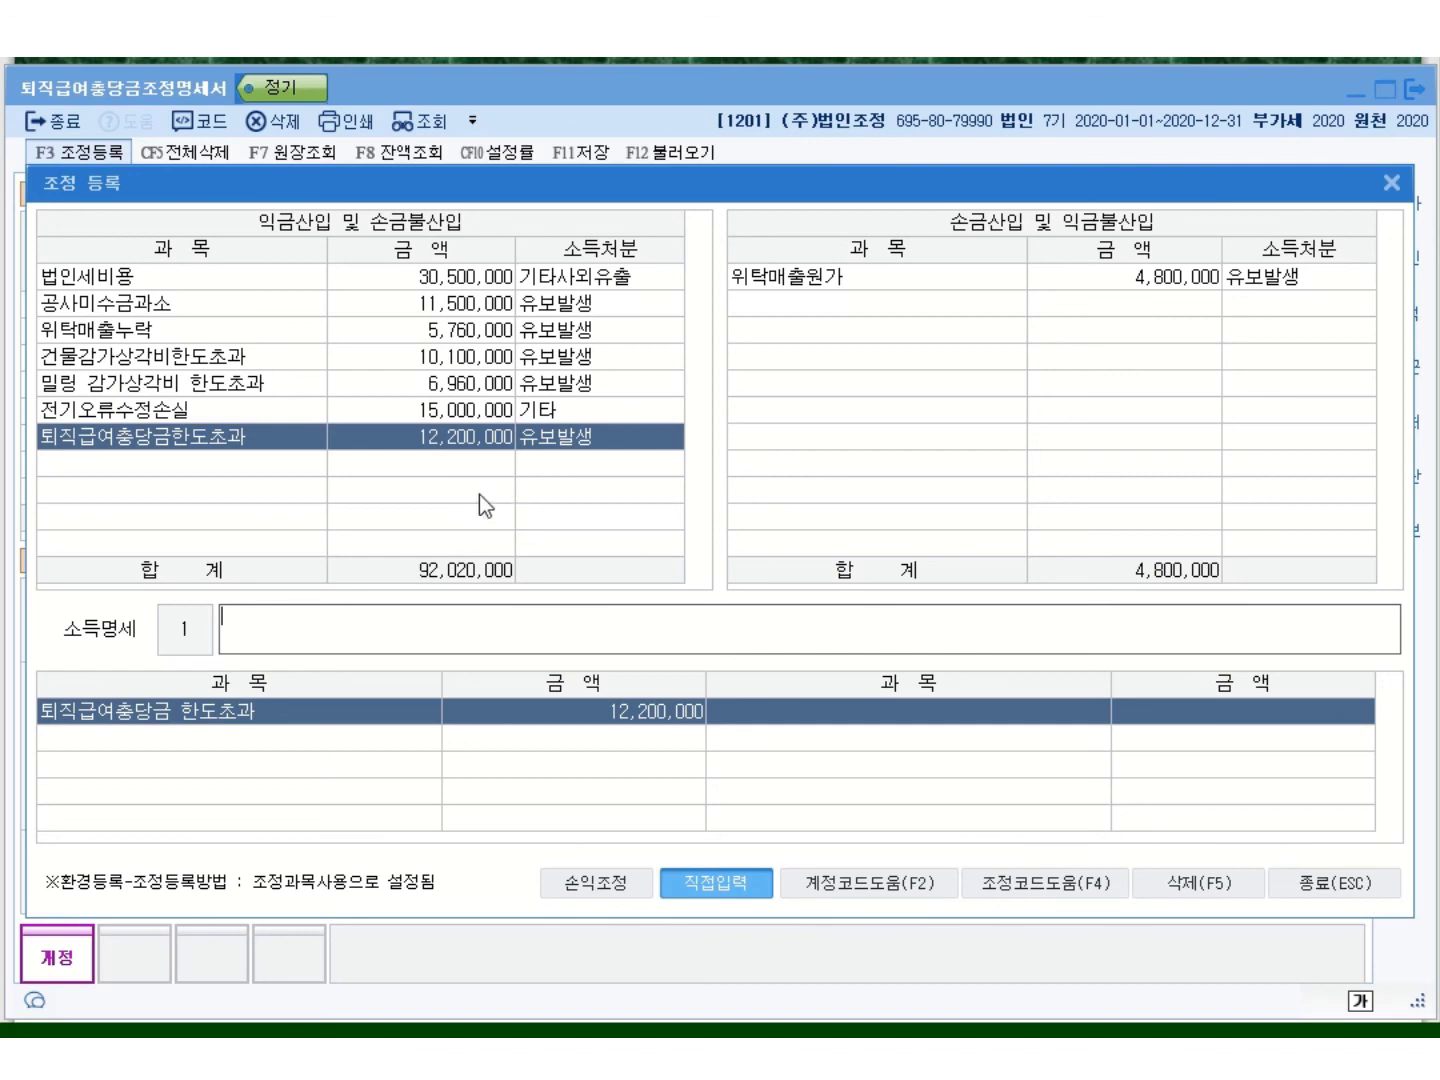
{"action": "left_click", "coordinate": [473, 463]}
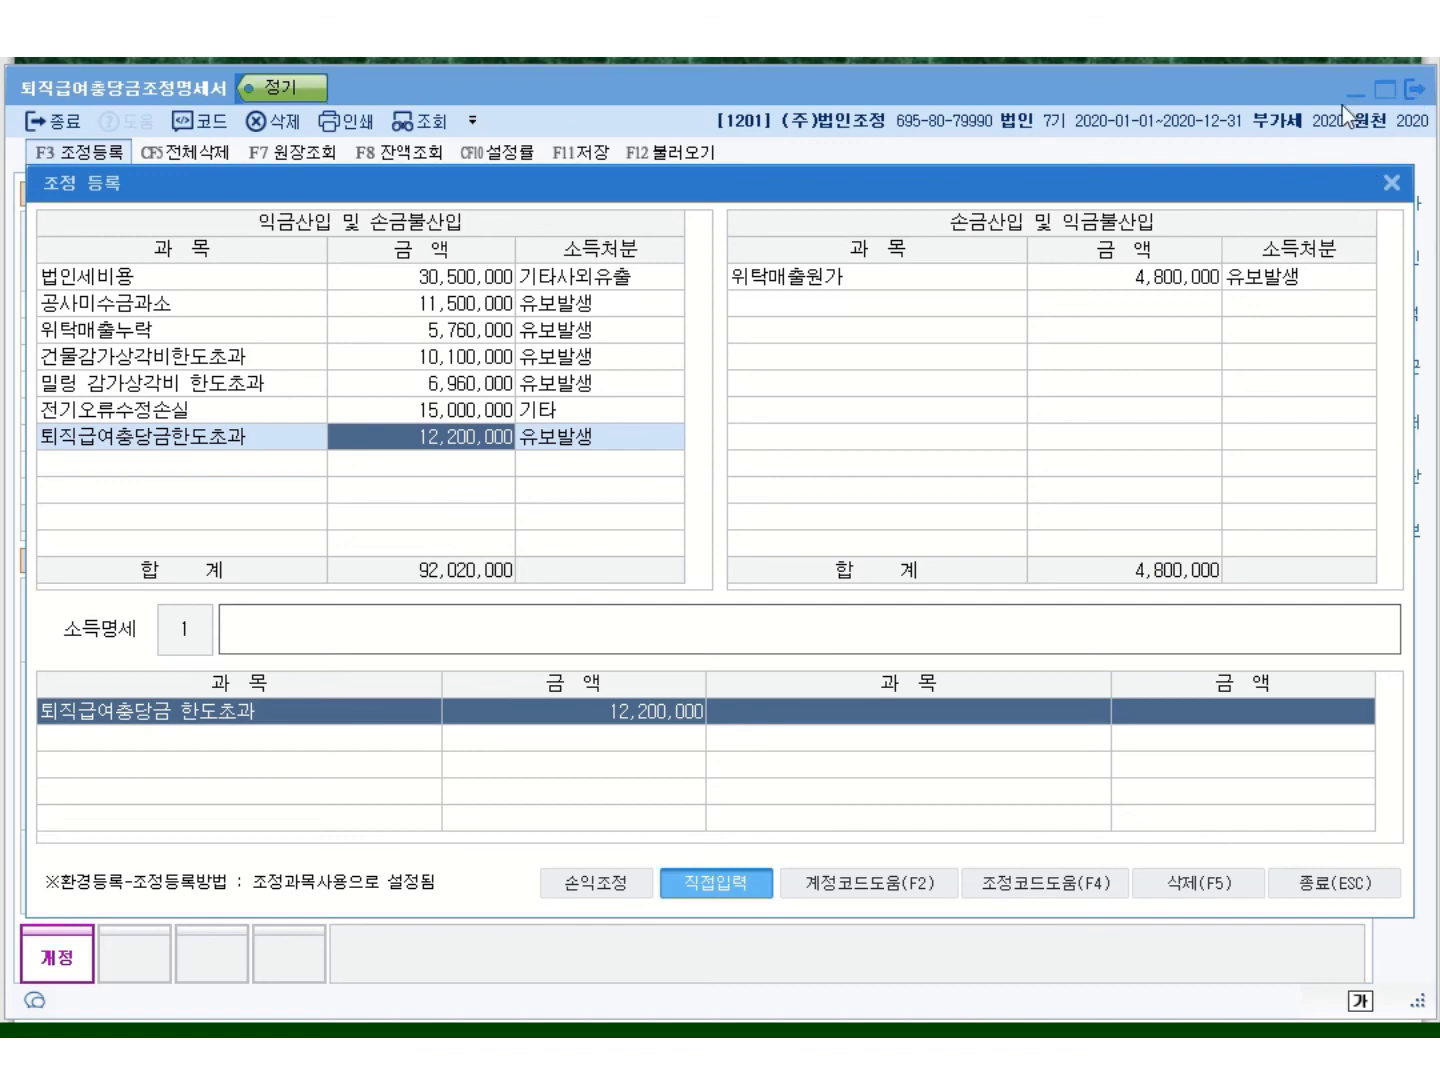
{"action": "left_click", "coordinate": [1329, 883]}
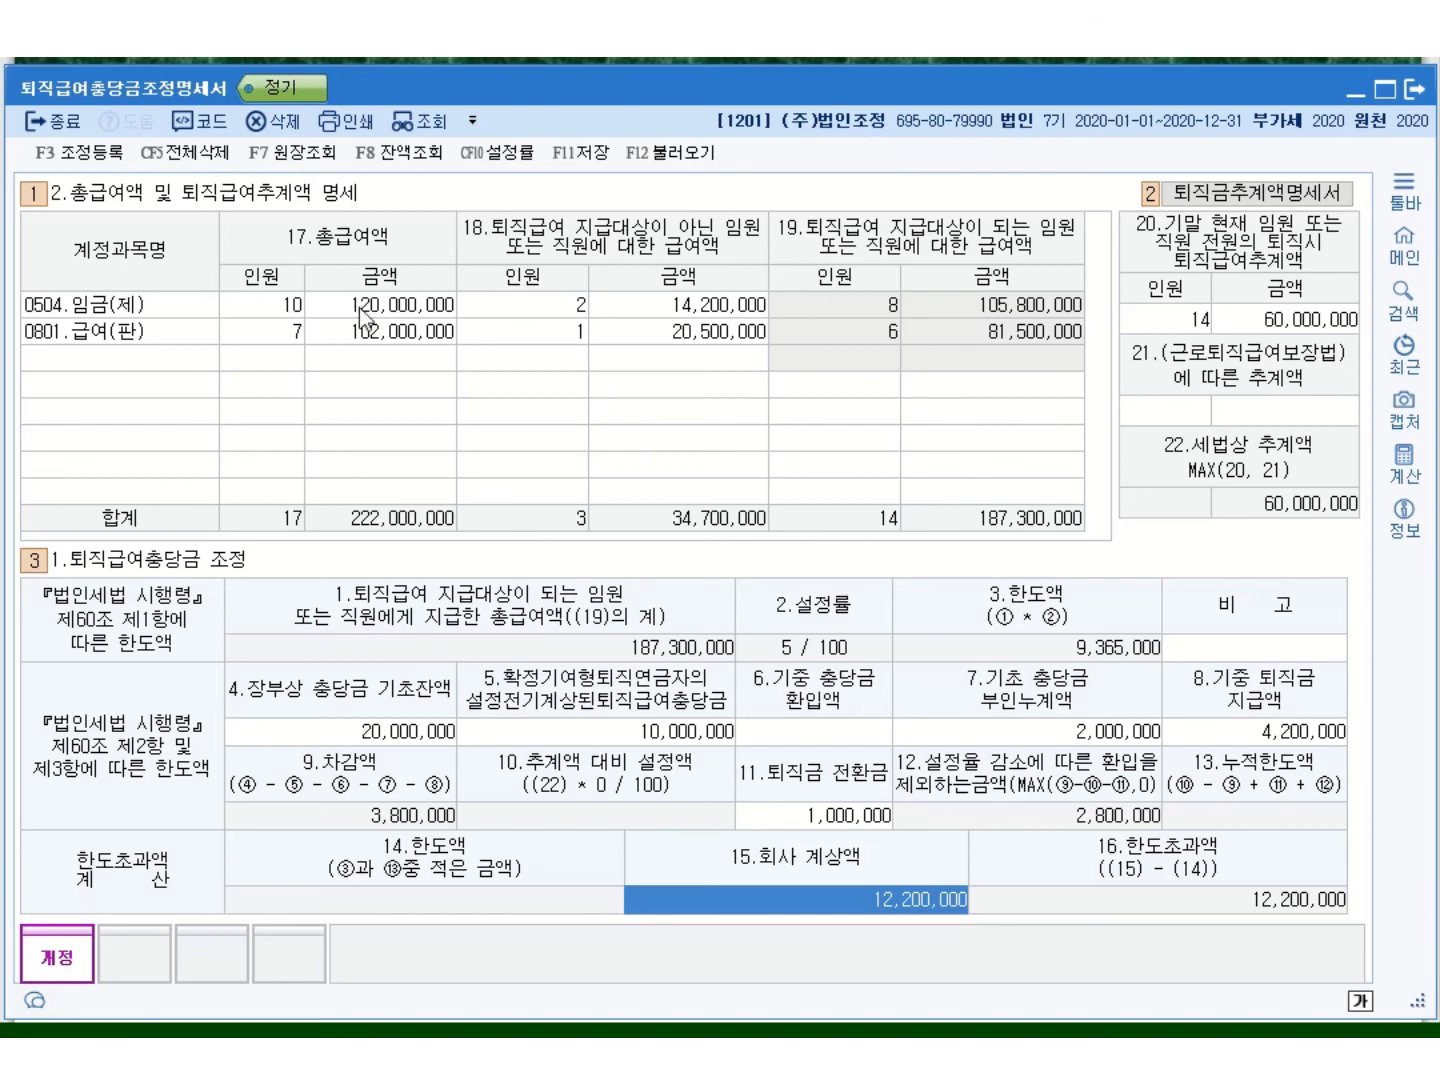
Review the print preview of the 퇴직급여충당금조정명세서 from beginning to end and close it.
{"action": "left_click", "coordinate": [353, 122]}
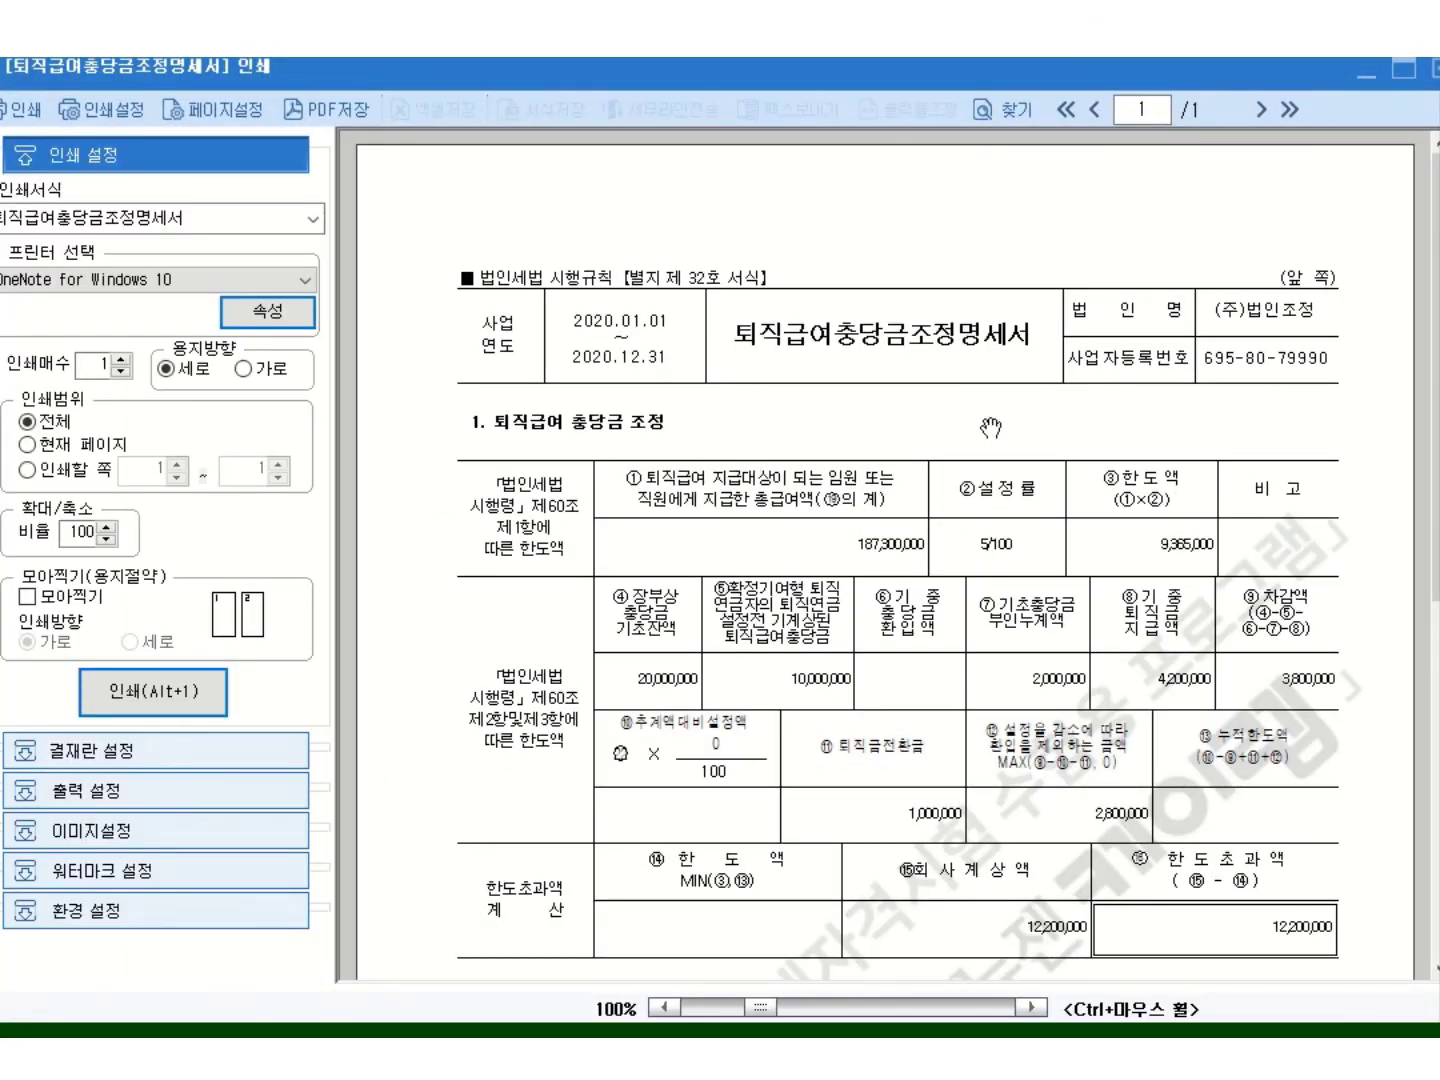
{"action": "scroll", "coordinate": [990, 428], "scroll_direction": "down", "scroll_amount": 3}
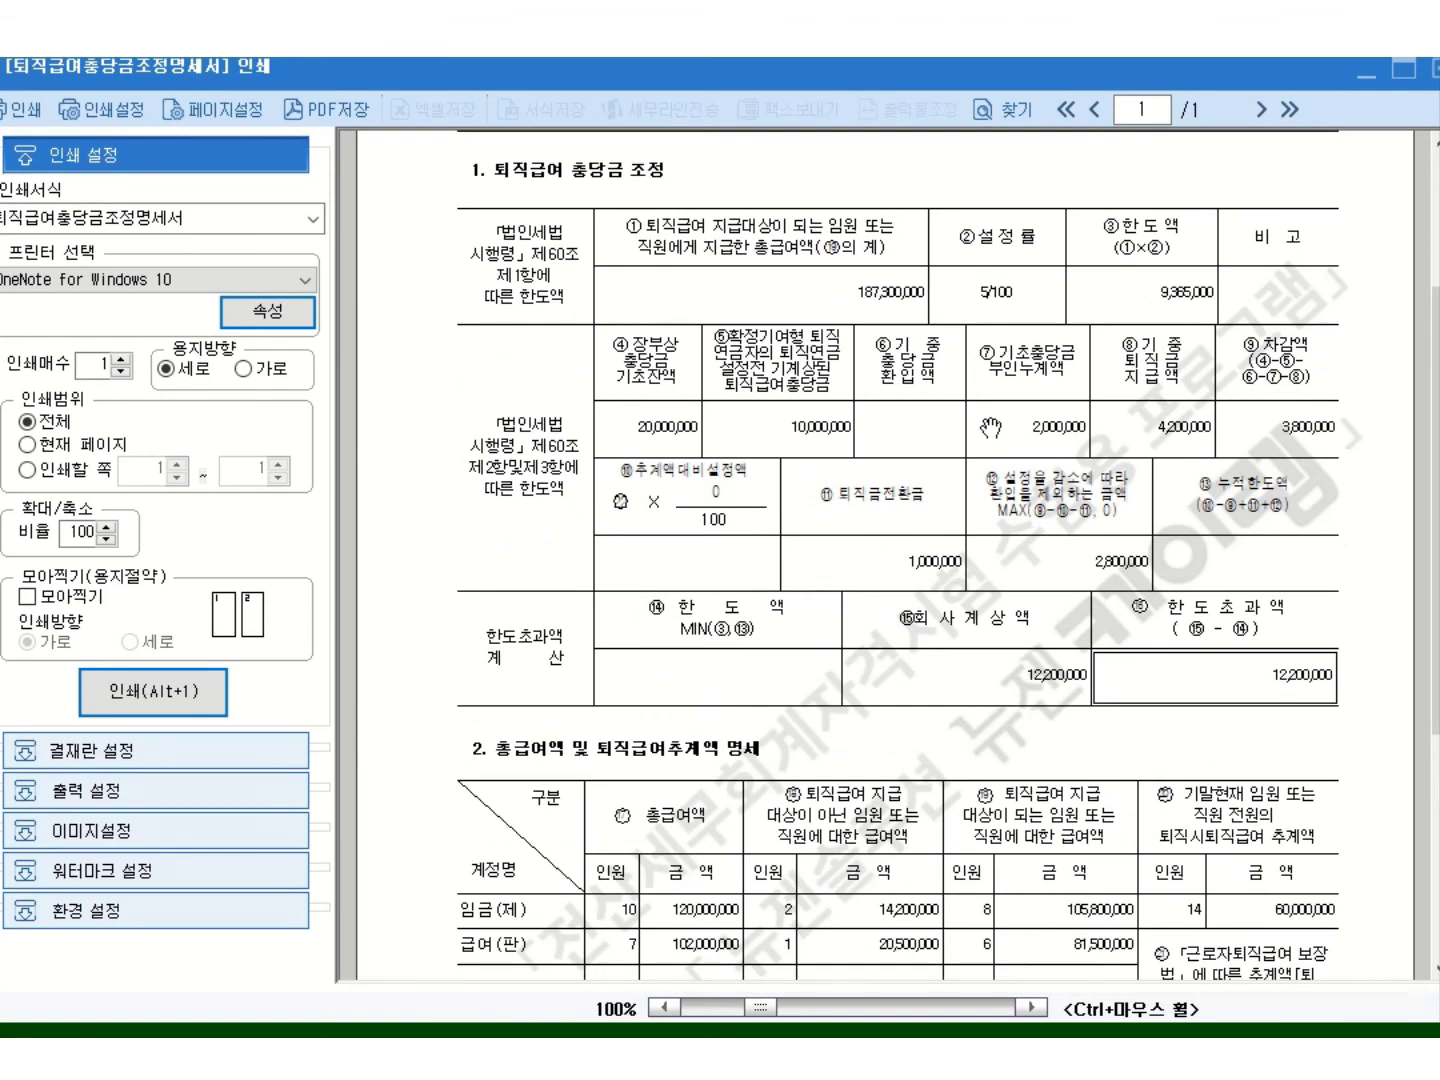
{"action": "scroll", "coordinate": [990, 428], "scroll_direction": "down", "scroll_amount": 3}
{"action": "scroll", "coordinate": [990, 428], "scroll_direction": "down", "scroll_amount": 2}
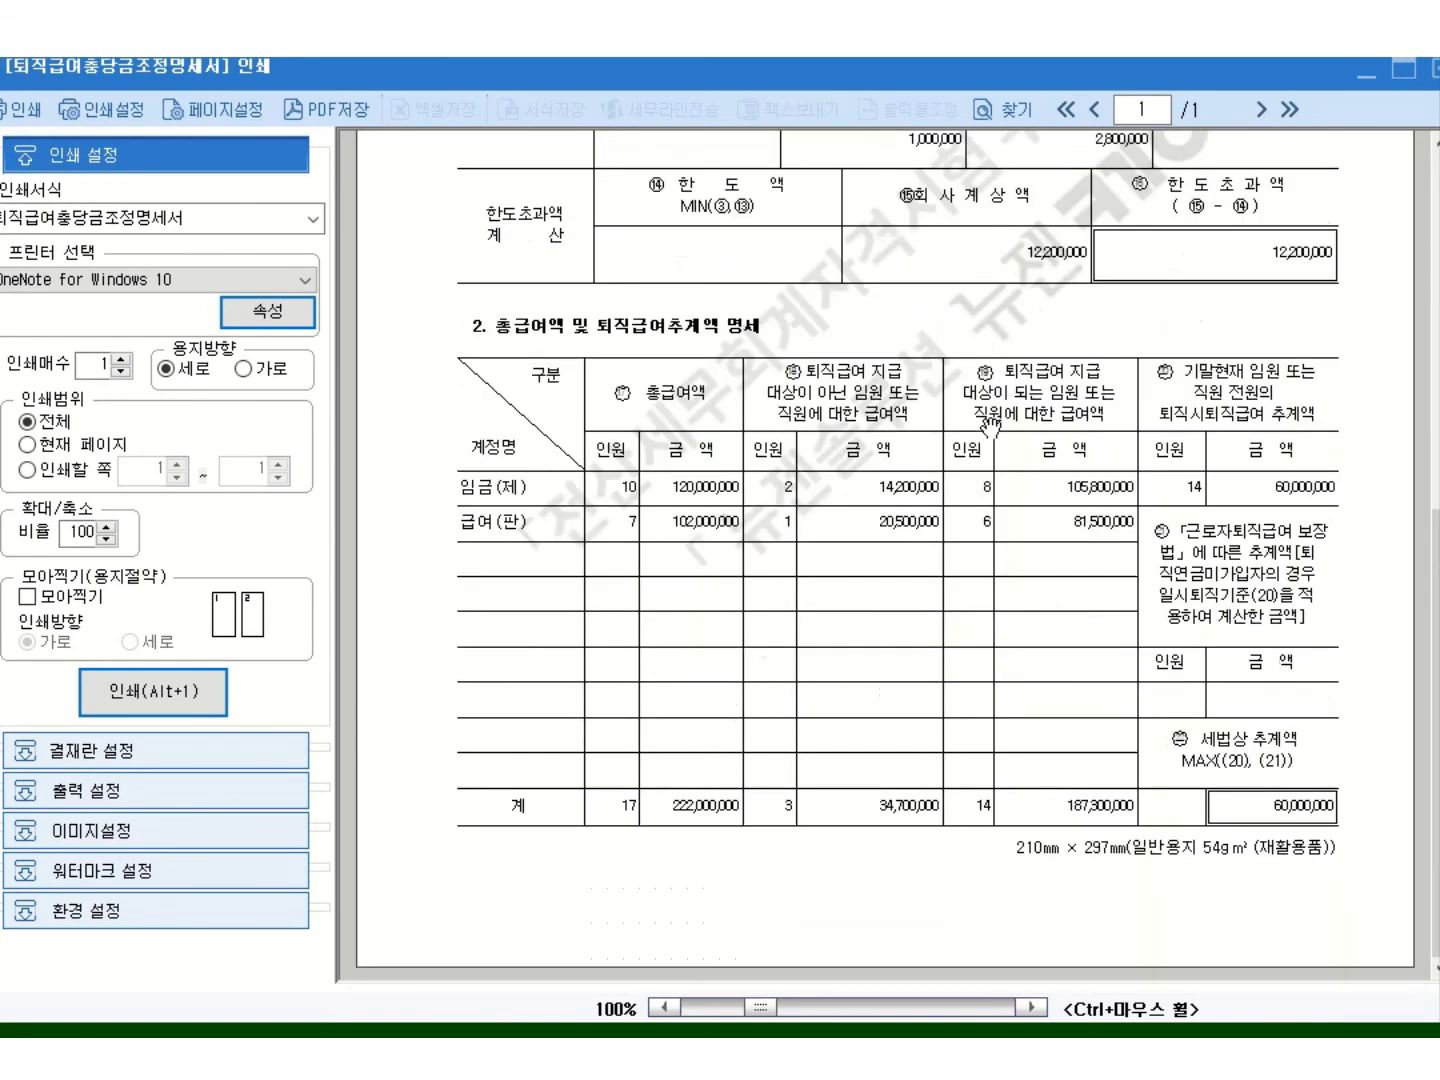
{"action": "scroll", "coordinate": [990, 427], "scroll_direction": "up", "scroll_amount": 8}
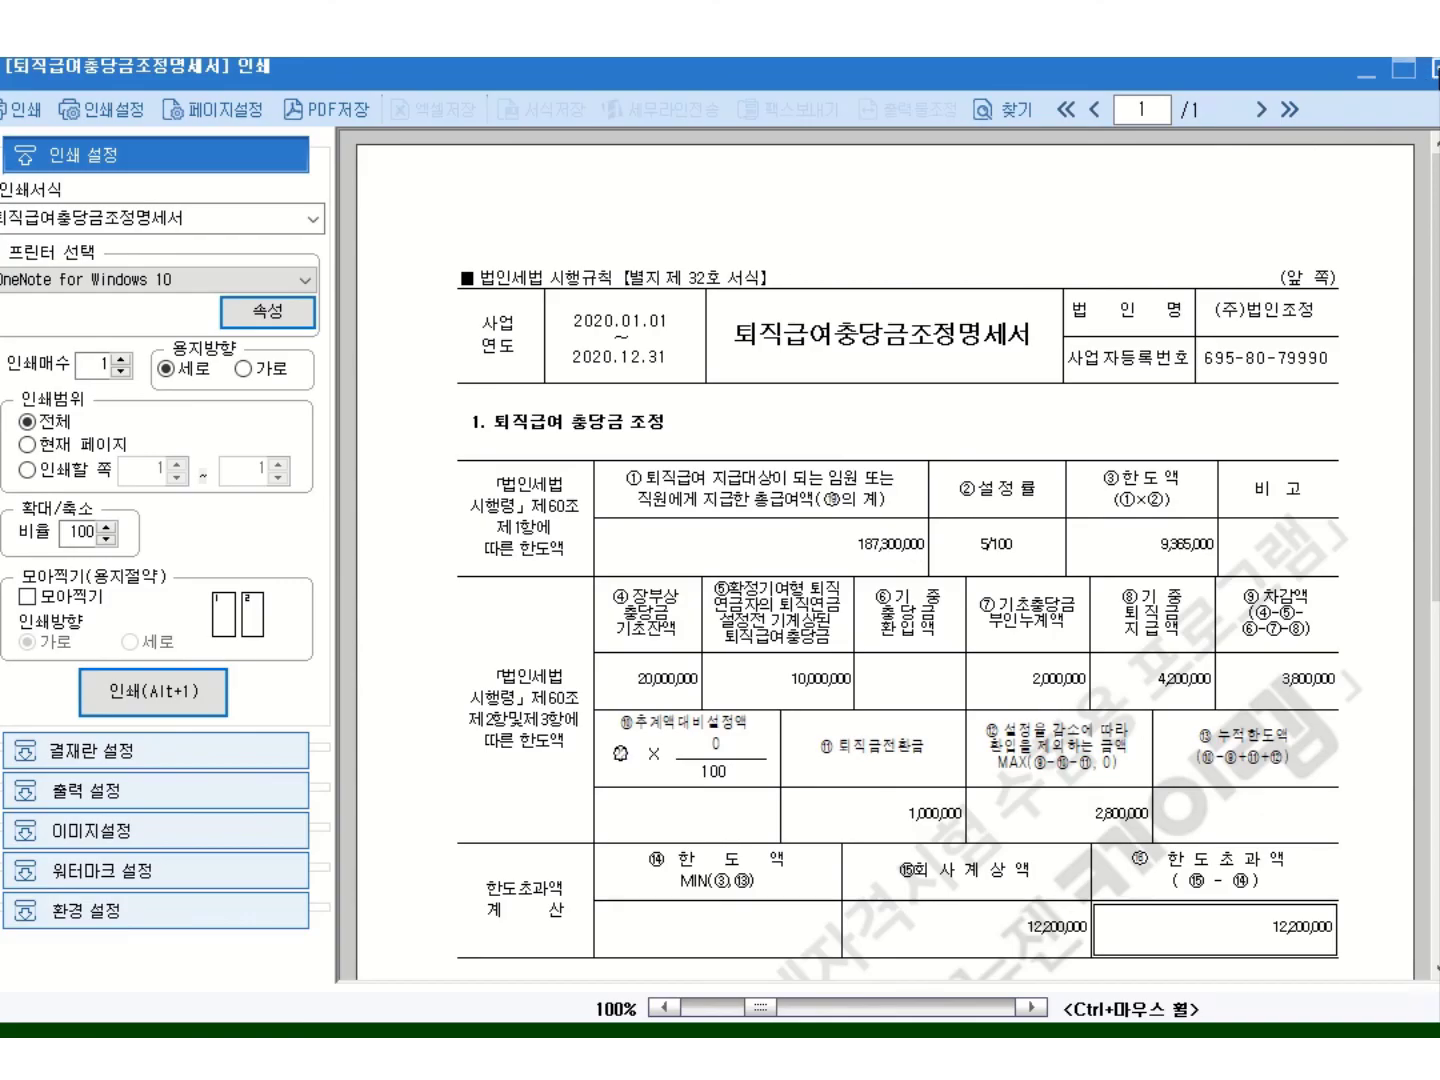
{"action": "left_click", "coordinate": [1432, 68]}
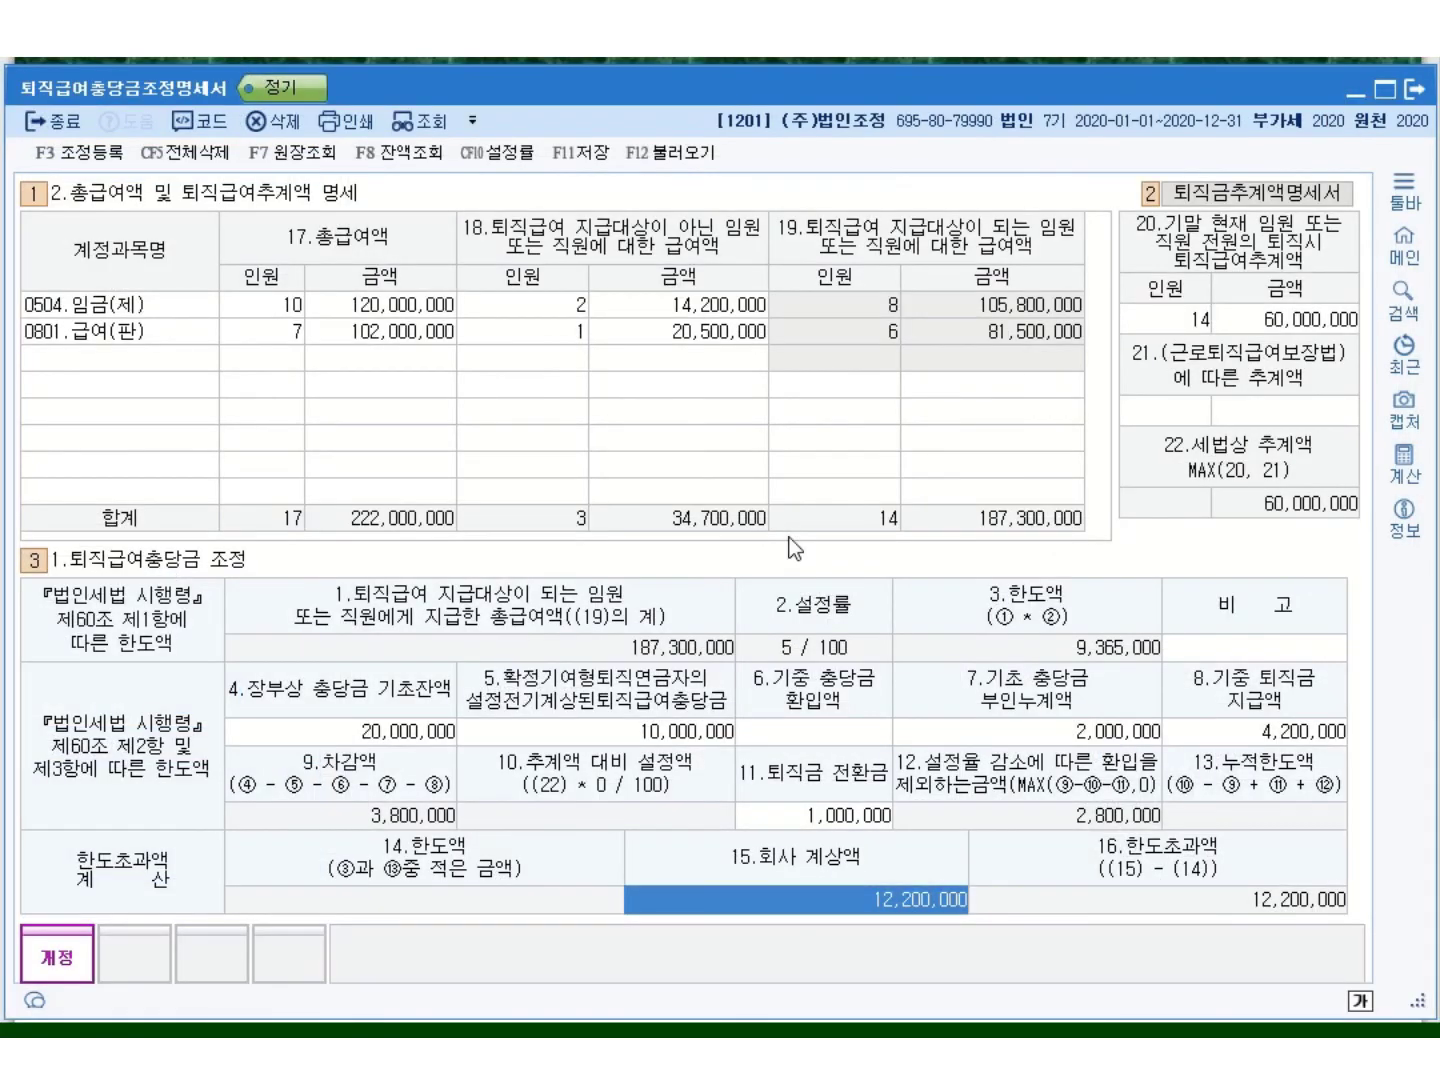